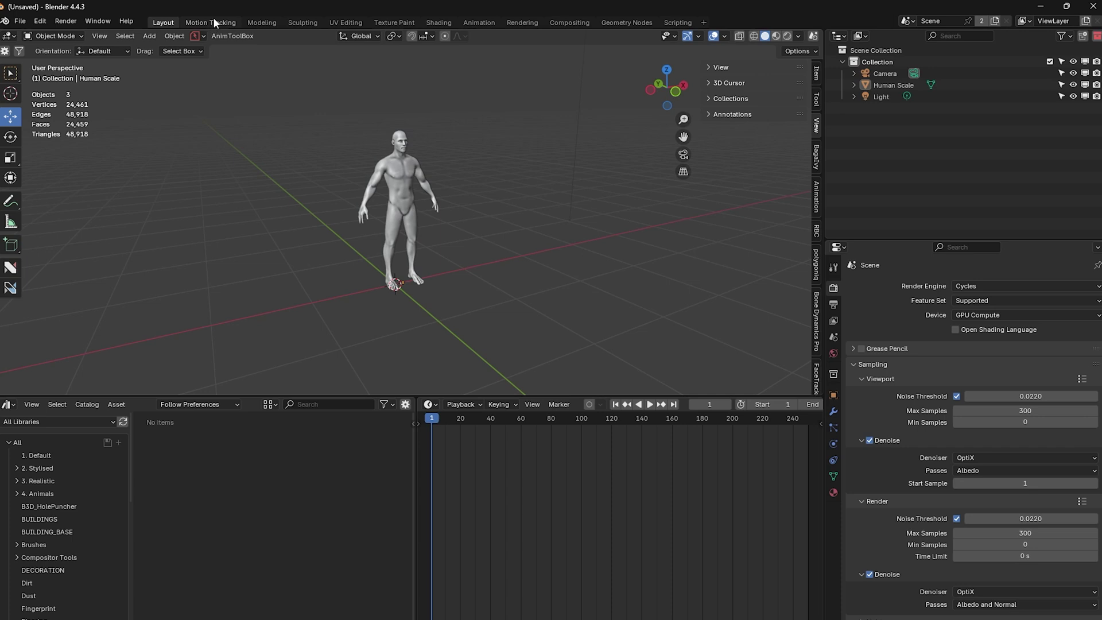
Step: Switch from Layout to the Motion Tracking workspace
{"action": "left_click", "coordinate": [213, 22]}
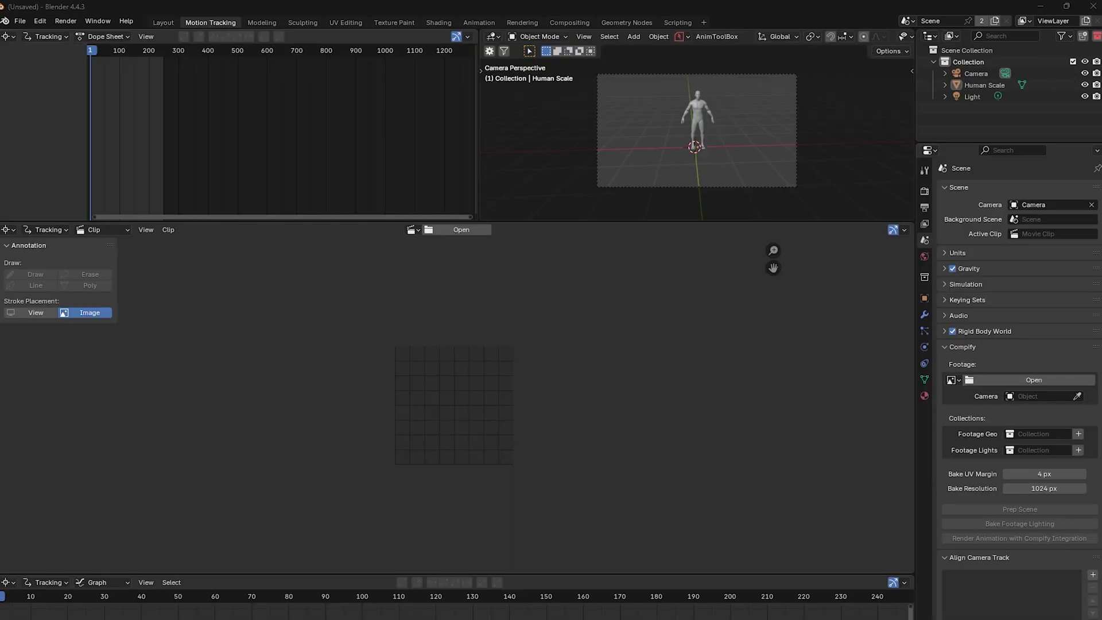
Step: Load cliff.mp4 into the Clip Editor, match the scene frame range to it, and prefetch it
{"action": "left_click_drag", "start_coordinate": [435, 440], "coordinate": [464, 405]}
{"action": "scroll", "coordinate": [460, 402], "scroll_direction": "down", "scroll_amount": 1}
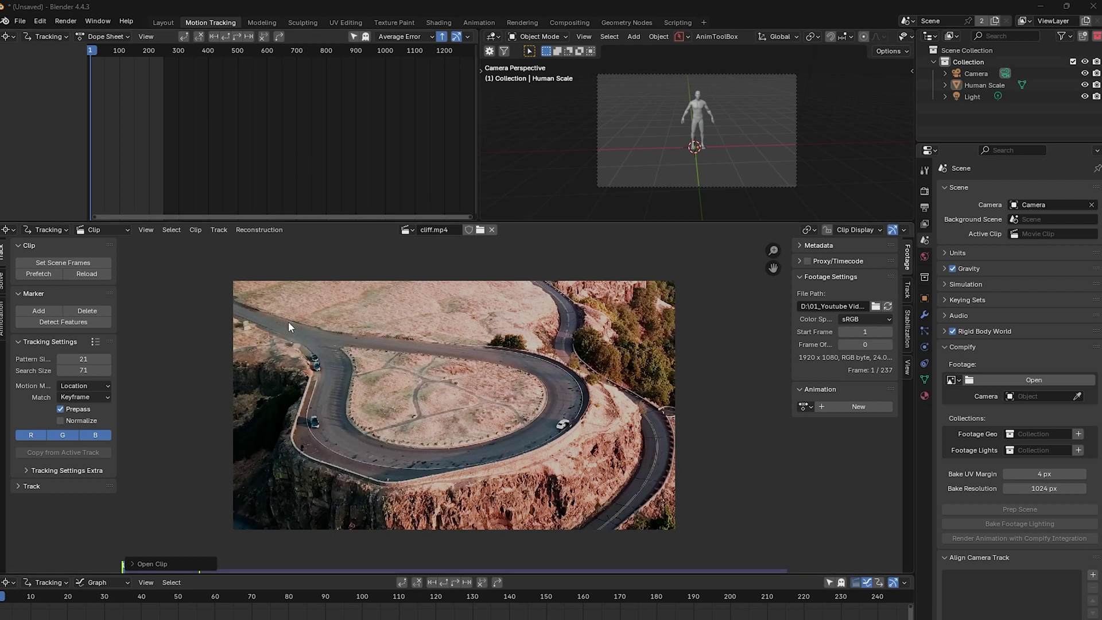
{"action": "left_click", "coordinate": [72, 260]}
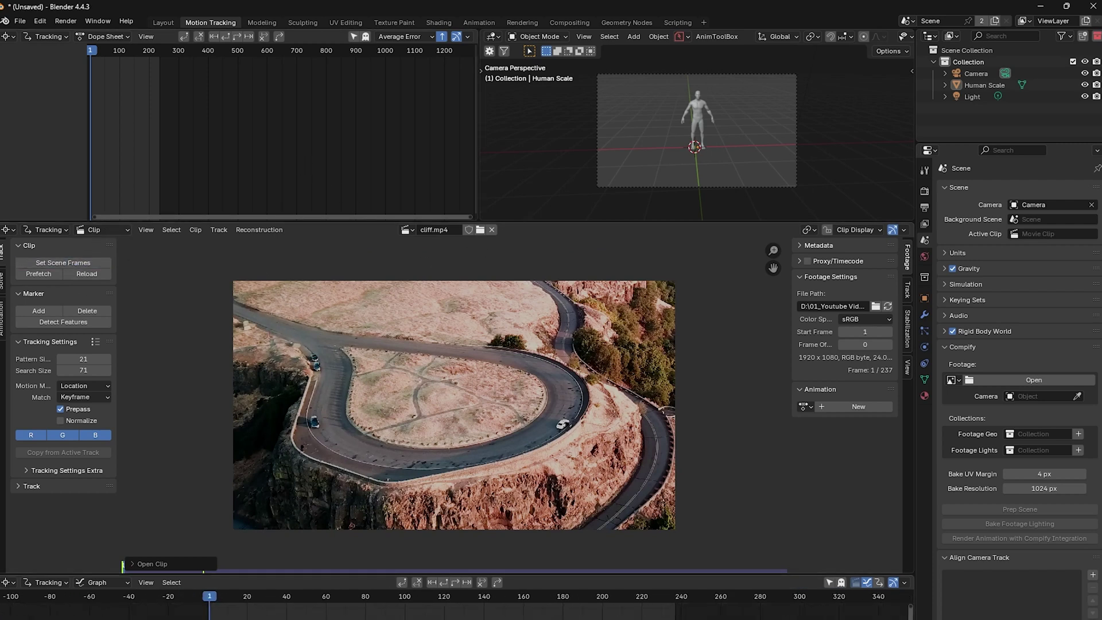
{"action": "left_click", "coordinate": [38, 274]}
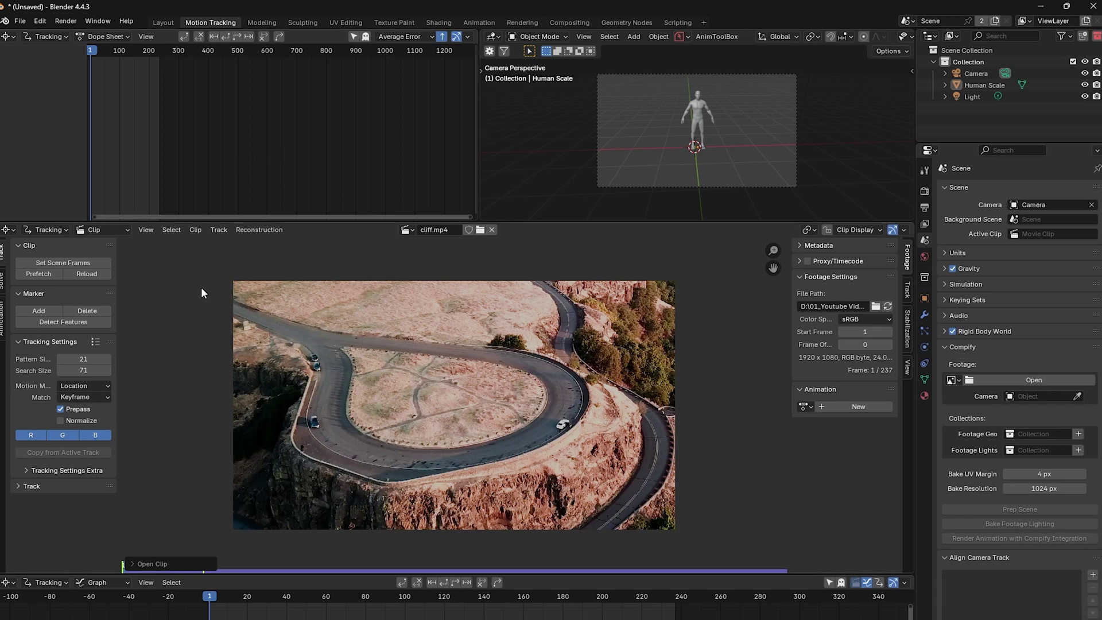
Step: Set the tracking Motion Model to Perspective and Match to Previous frame
{"action": "left_click_drag", "start_coordinate": [118, 345], "coordinate": [151, 347]}
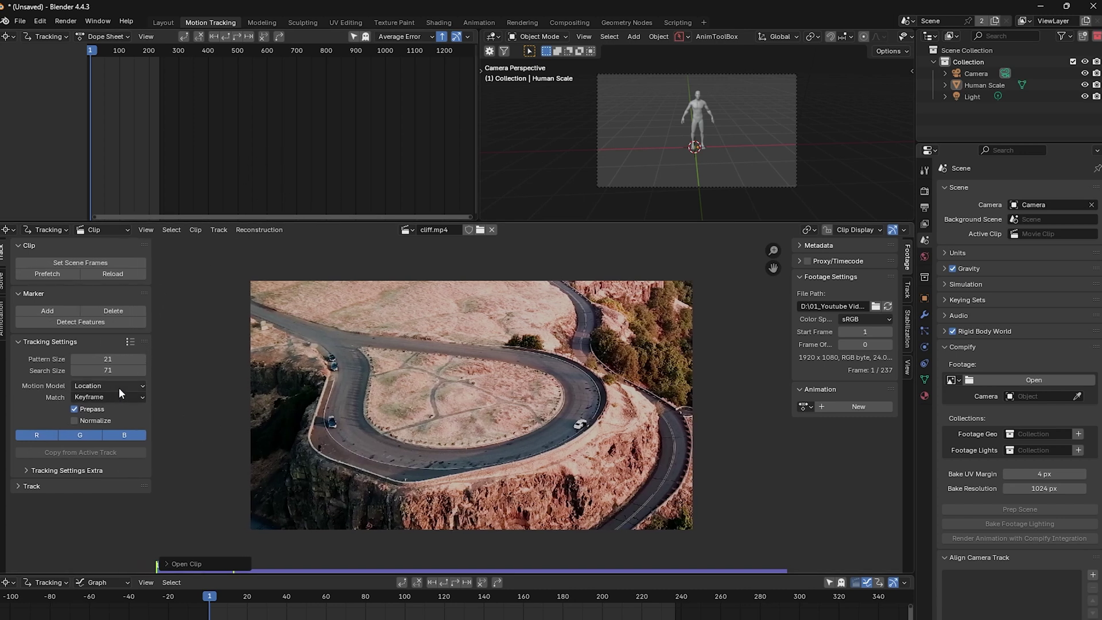
{"action": "left_click", "coordinate": [119, 386]}
{"action": "left_click", "coordinate": [114, 402]}
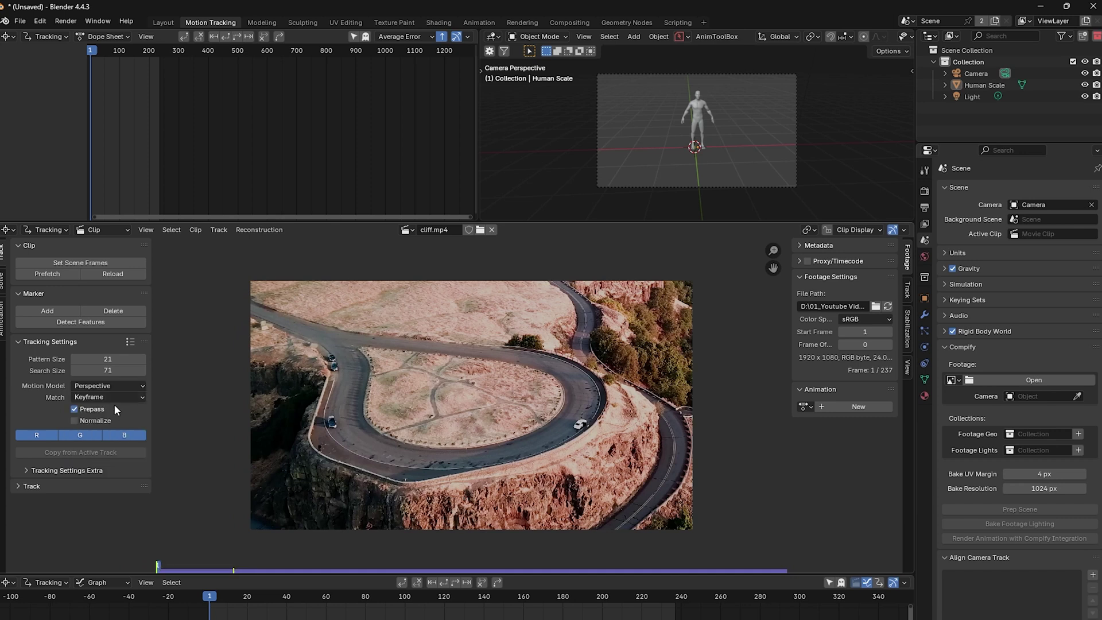
{"action": "left_click", "coordinate": [129, 396]}
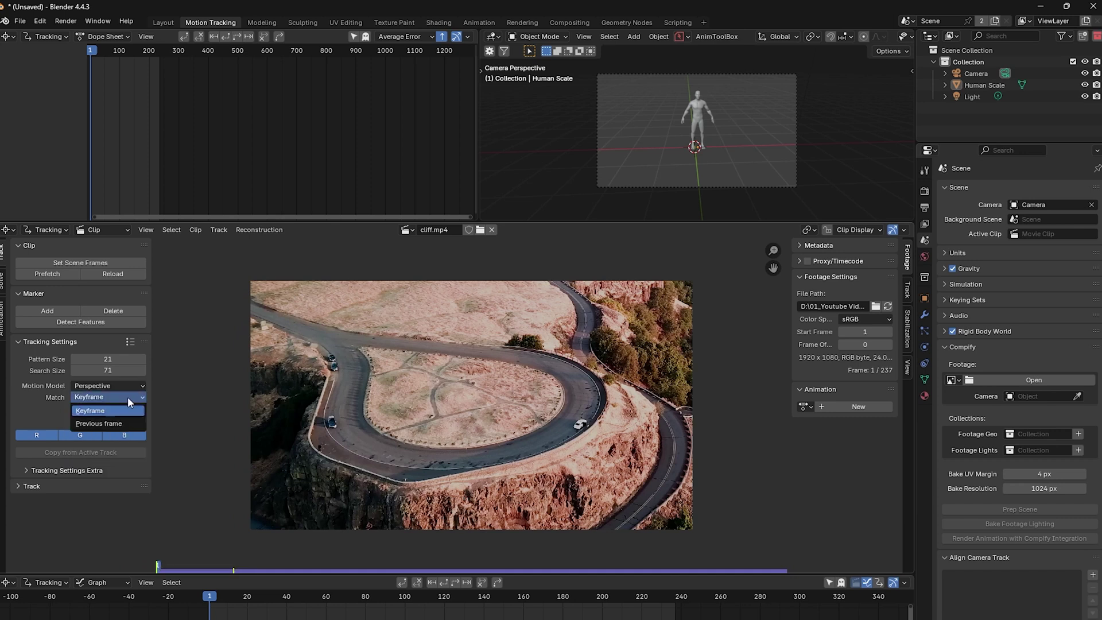
{"action": "left_click", "coordinate": [112, 422]}
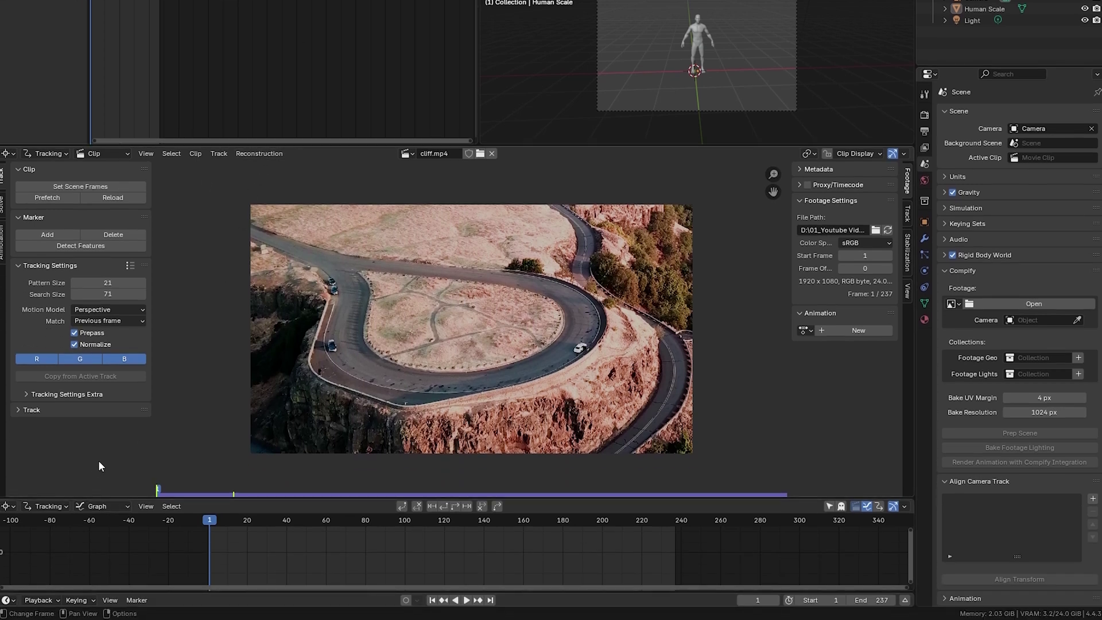
Step: Detect features with a distance of 100, then track all markers forward through frame 237
{"action": "left_click", "coordinate": [106, 245]}
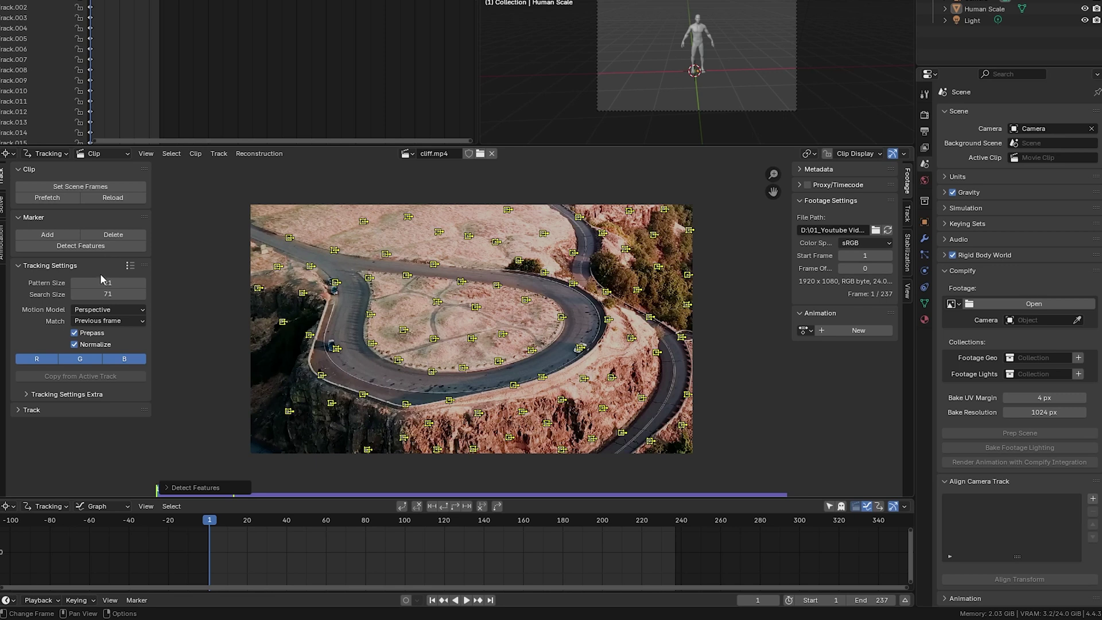
{"action": "left_click", "coordinate": [166, 488]}
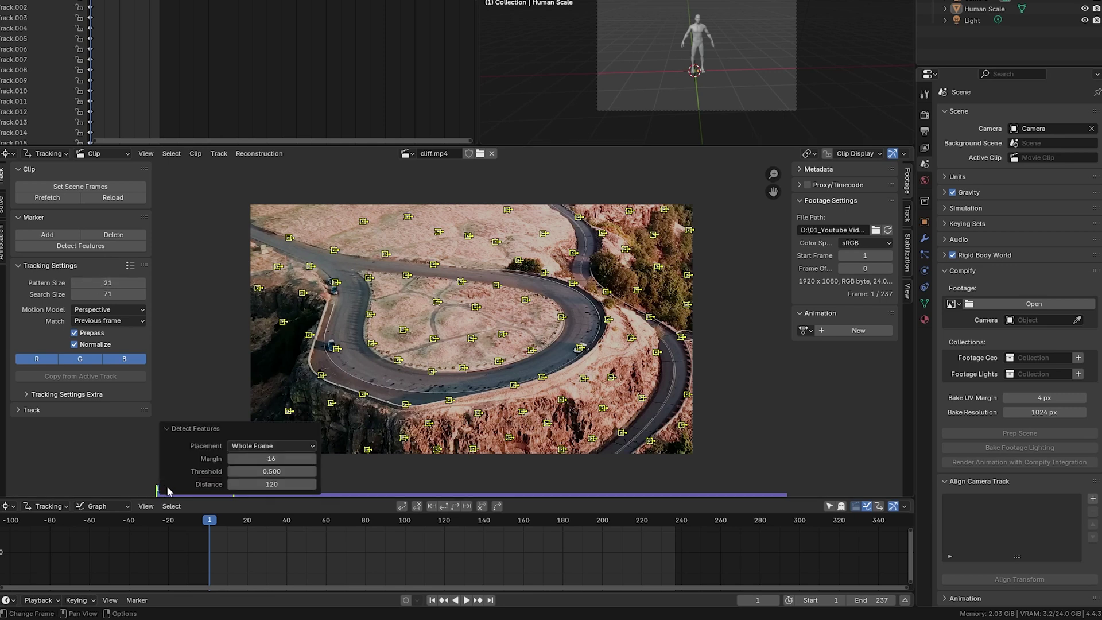
{"action": "left_click", "coordinate": [279, 484]}
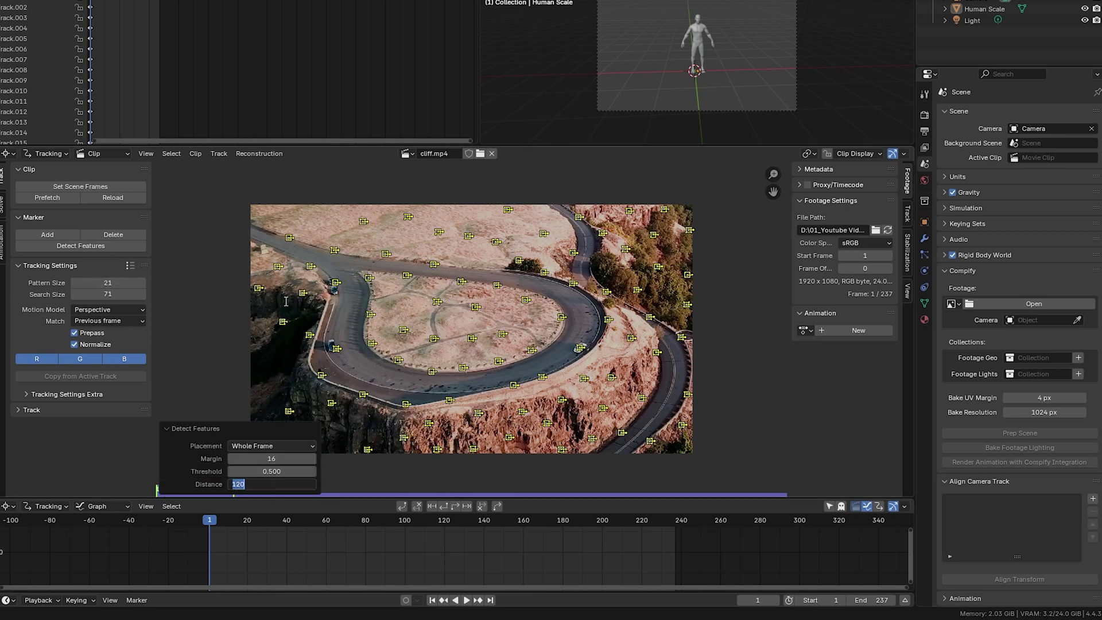
{"action": "type", "text": "10"}
{"action": "key", "text": "Return"}
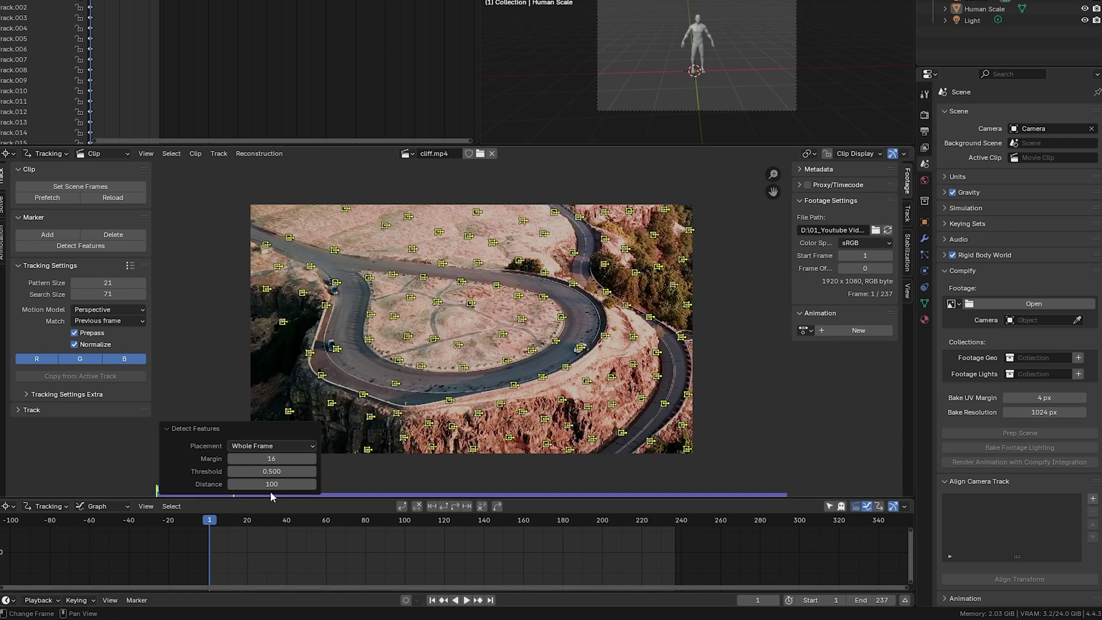
{"action": "key", "text": "ctrl+t"}
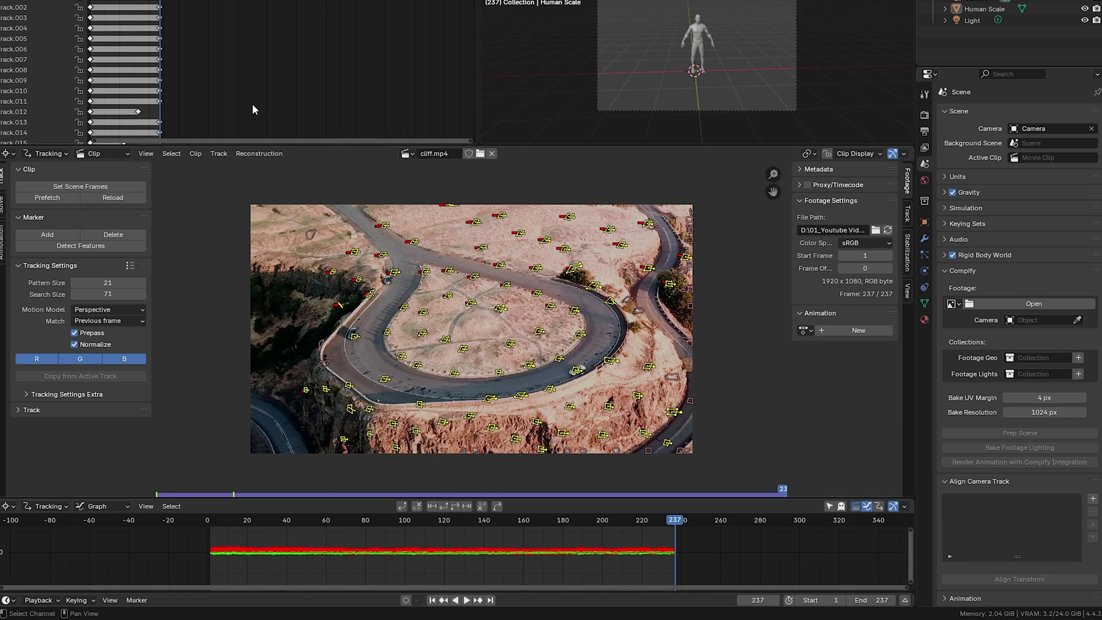
Step: Enable Radial Distortion refinement in the Solve settings and scrub the footage to pick keyframes
{"action": "left_click", "coordinate": [3, 203]}
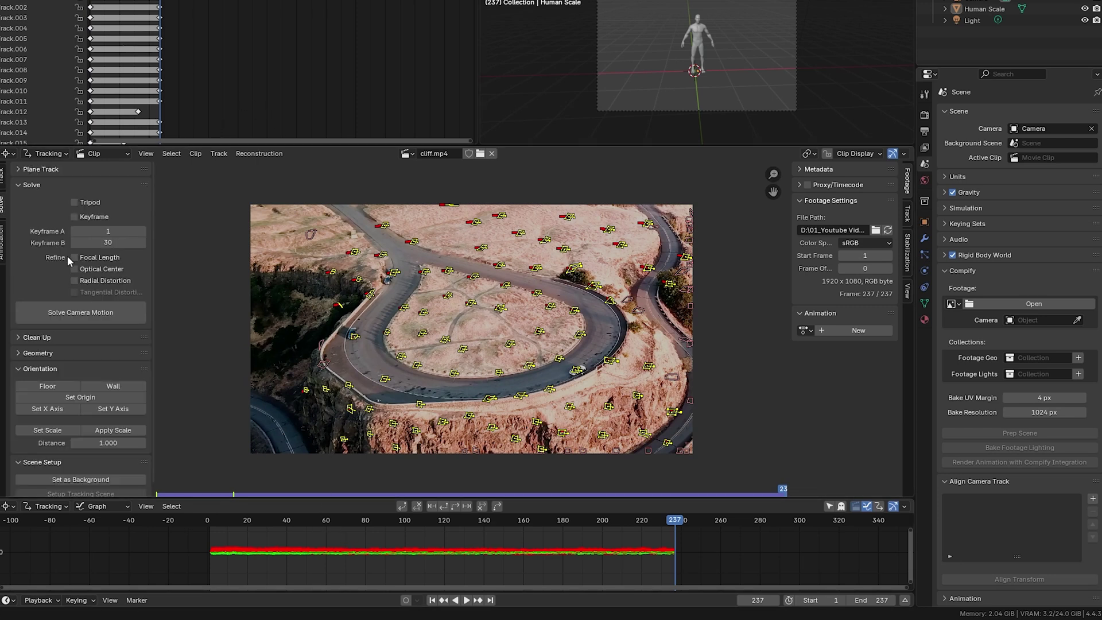
{"action": "left_click", "coordinate": [74, 280]}
{"action": "left_click", "coordinate": [363, 527]}
{"action": "left_click_drag", "start_coordinate": [362, 526], "coordinate": [346, 552]}
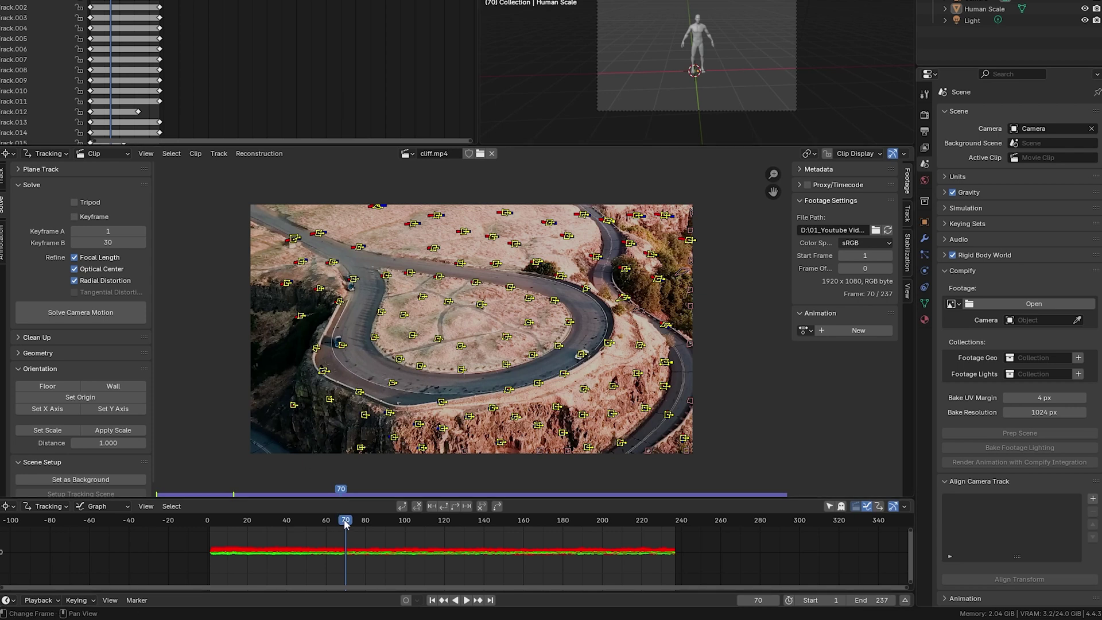
{"action": "left_click", "coordinate": [286, 520]}
{"action": "left_click_drag", "start_coordinate": [279, 520], "coordinate": [642, 553]}
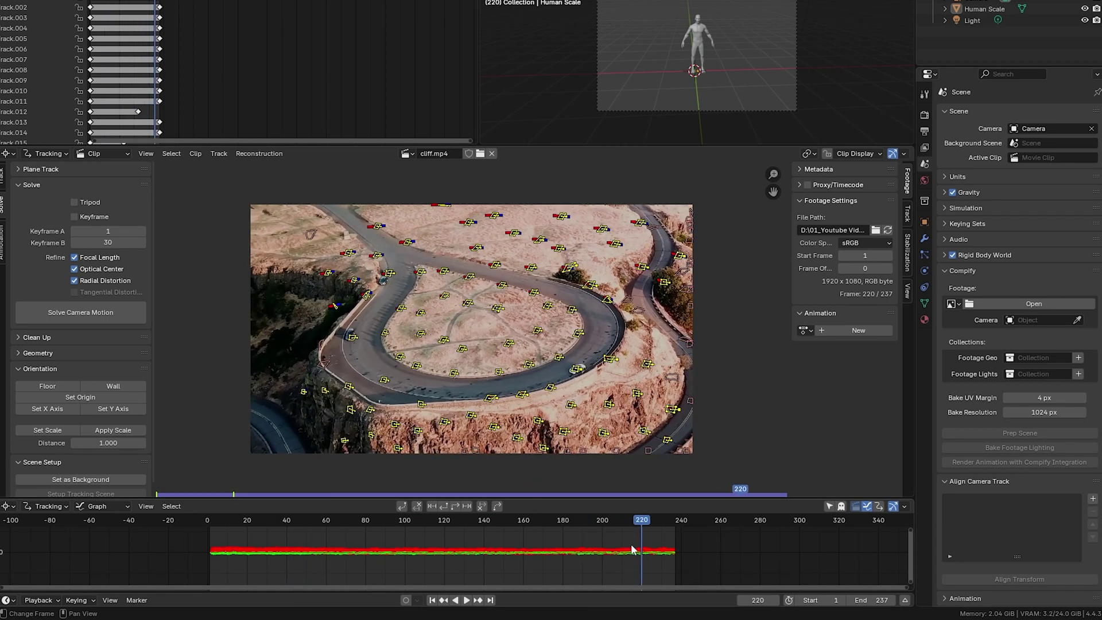
Step: Set Keyframe A to 41 and Keyframe B to 220, then solve the camera motion
{"action": "left_click", "coordinate": [120, 231]}
{"action": "type", "text": "41"}
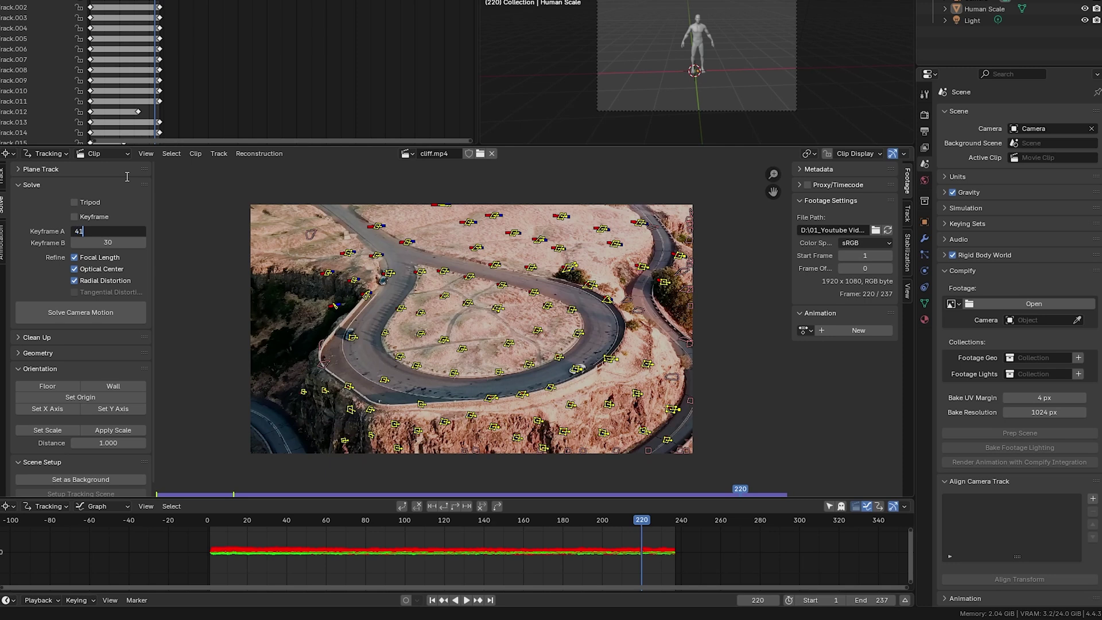
{"action": "key", "text": "Tab"}
{"action": "type", "text": "220"}
{"action": "key", "text": "Return"}
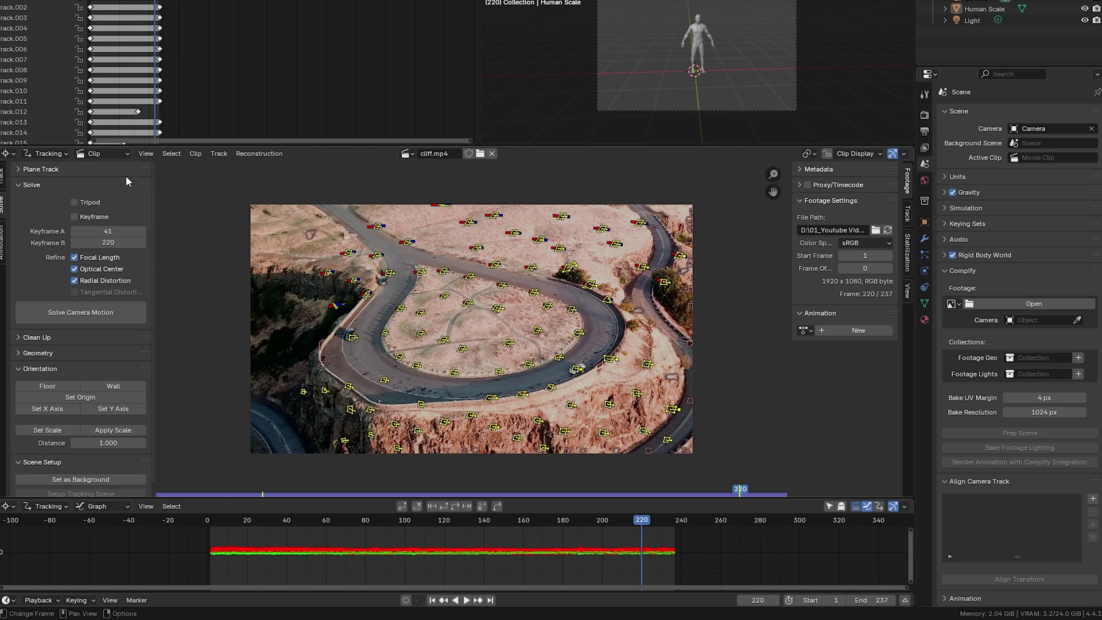
{"action": "left_click", "coordinate": [58, 313]}
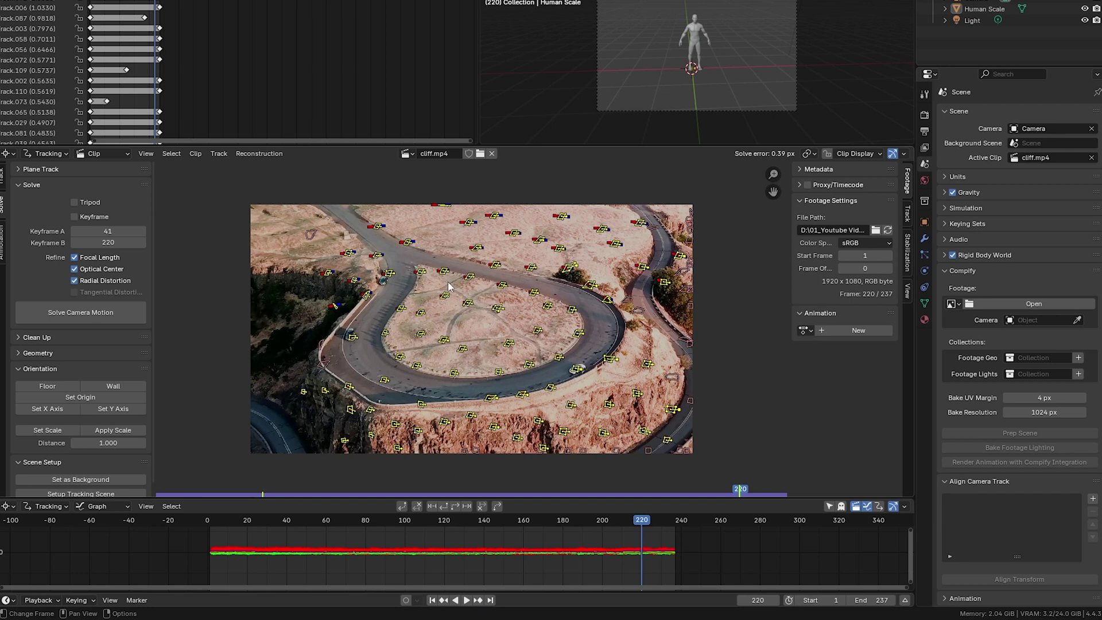
Step: Lock all tracks and set the floor from three ground markers inside the hairpin
{"action": "key", "text": "ctrl+l"}
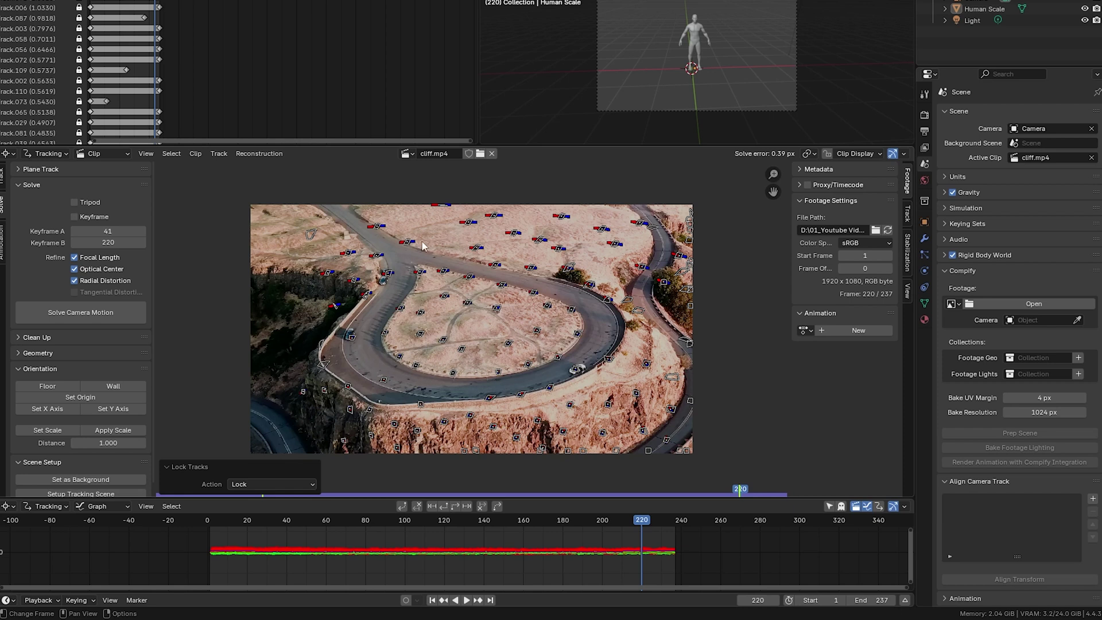
{"action": "scroll", "coordinate": [86, 287], "scroll_direction": "down", "scroll_amount": 1}
{"action": "scroll", "coordinate": [488, 298], "scroll_direction": "up", "scroll_amount": 3}
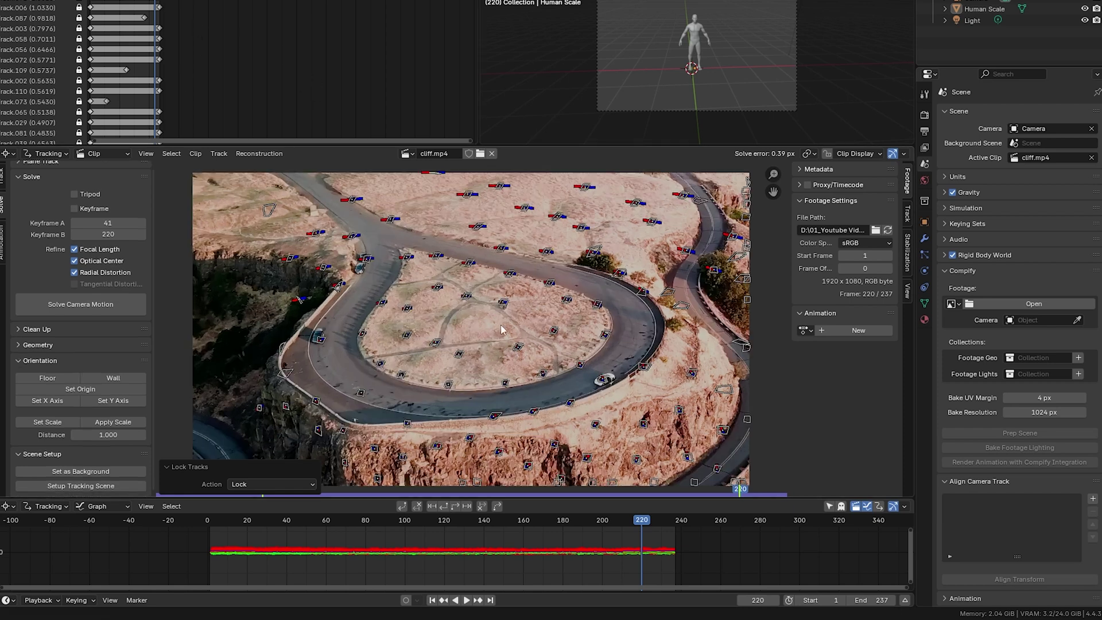
{"action": "scroll", "coordinate": [488, 297], "scroll_direction": "up", "scroll_amount": 2}
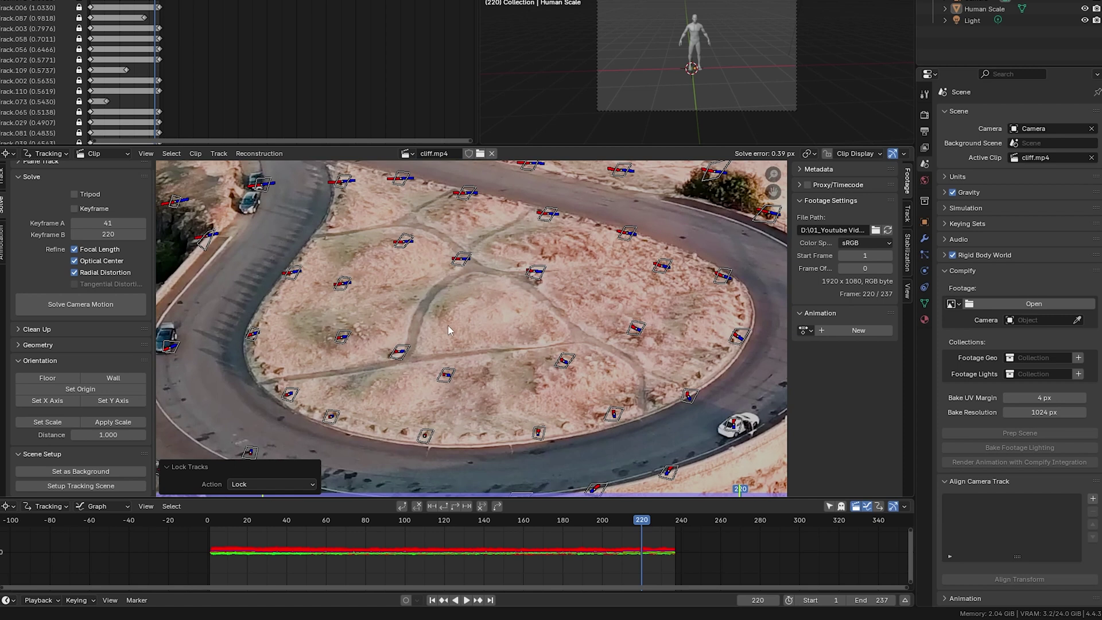
{"action": "left_click", "coordinate": [463, 260]}
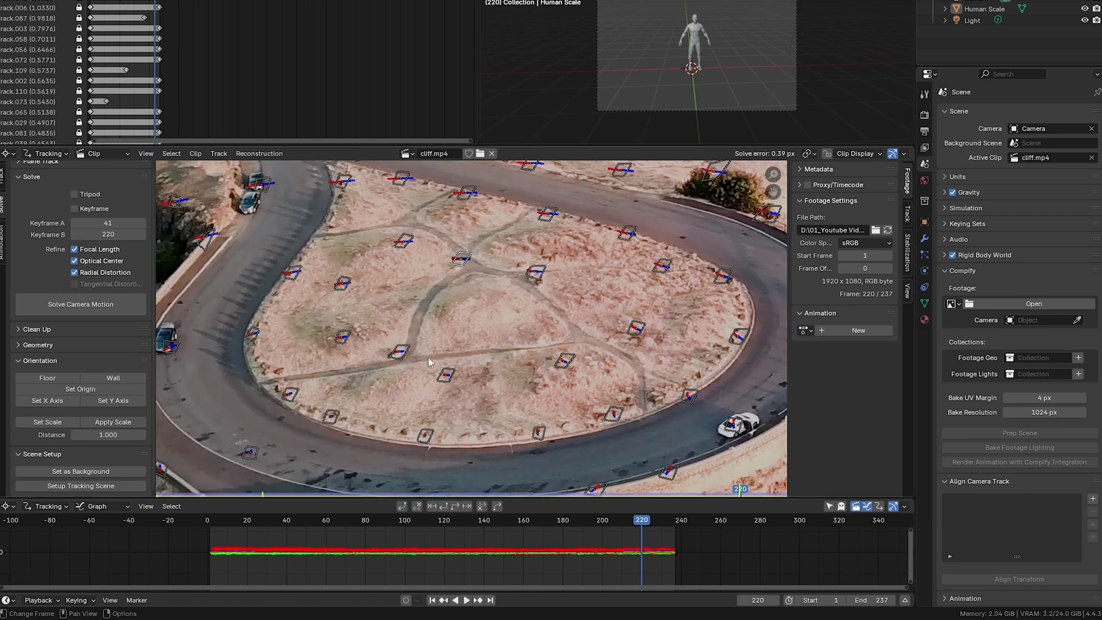
{"action": "left_click", "coordinate": [402, 361]}
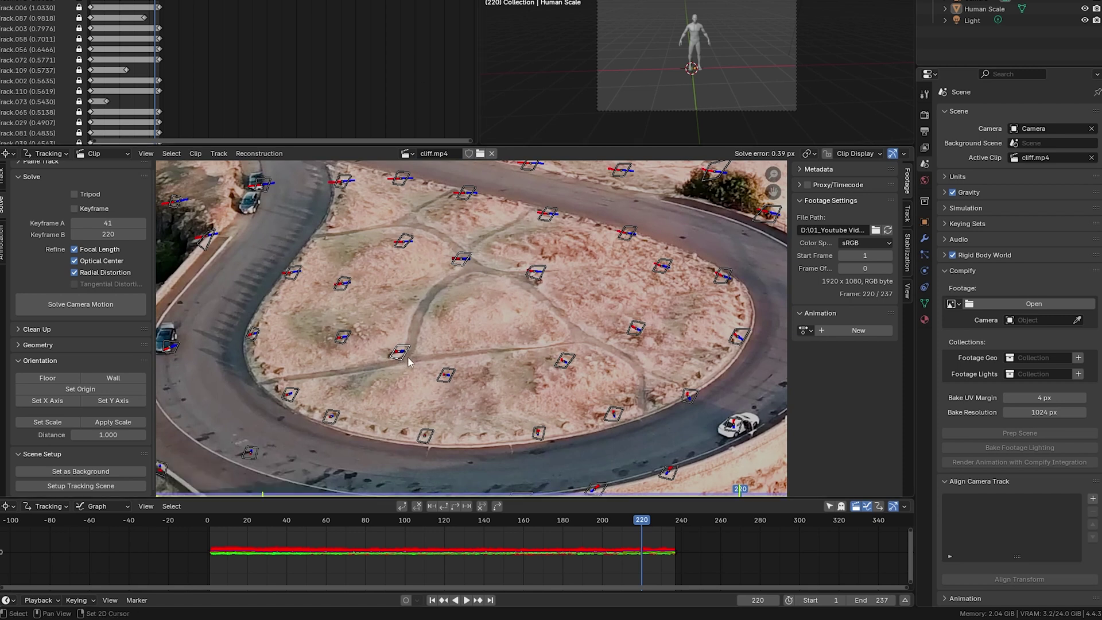
{"action": "left_click", "coordinate": [539, 280]}
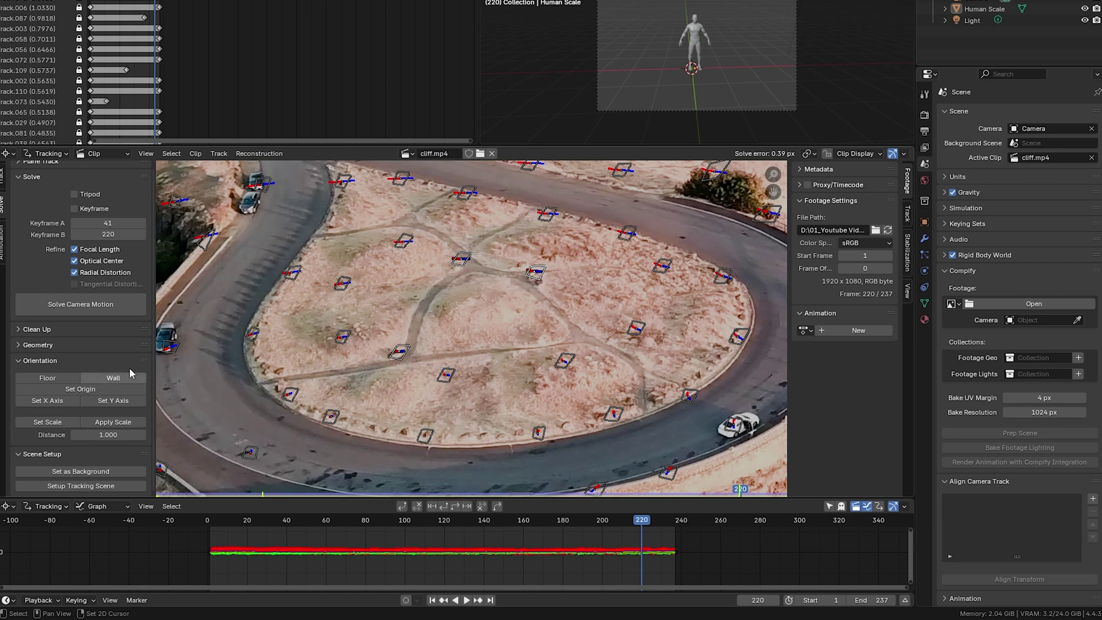
{"action": "left_click", "coordinate": [56, 378]}
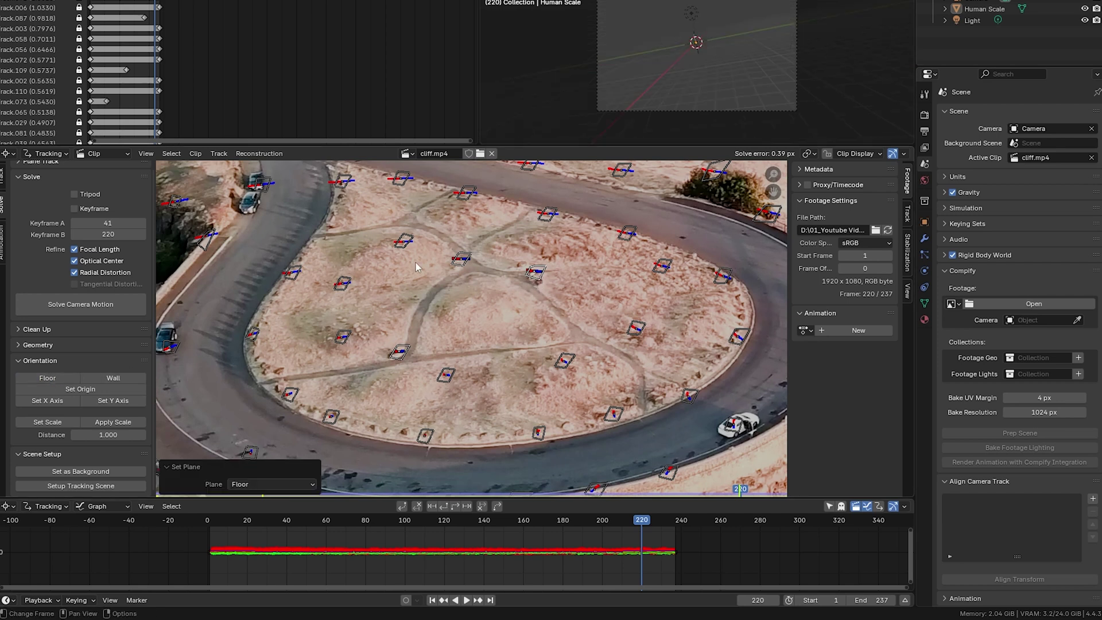
Step: Set the origin at a ground marker, use the footage as background, and set up the tracking scene
{"action": "left_click", "coordinate": [405, 353]}
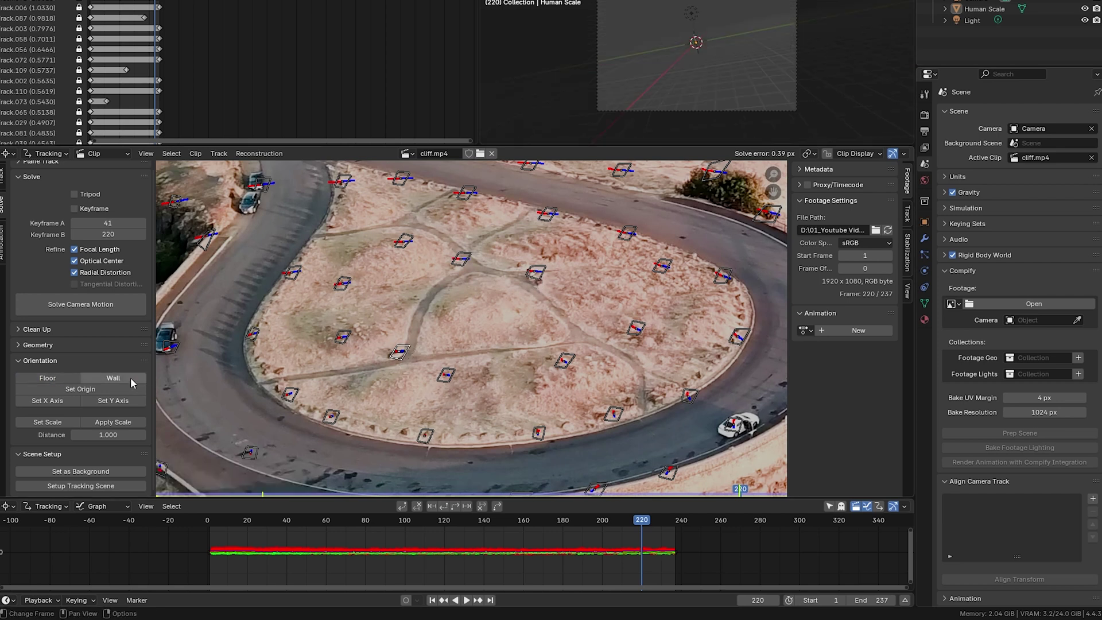
{"action": "left_click", "coordinate": [100, 392]}
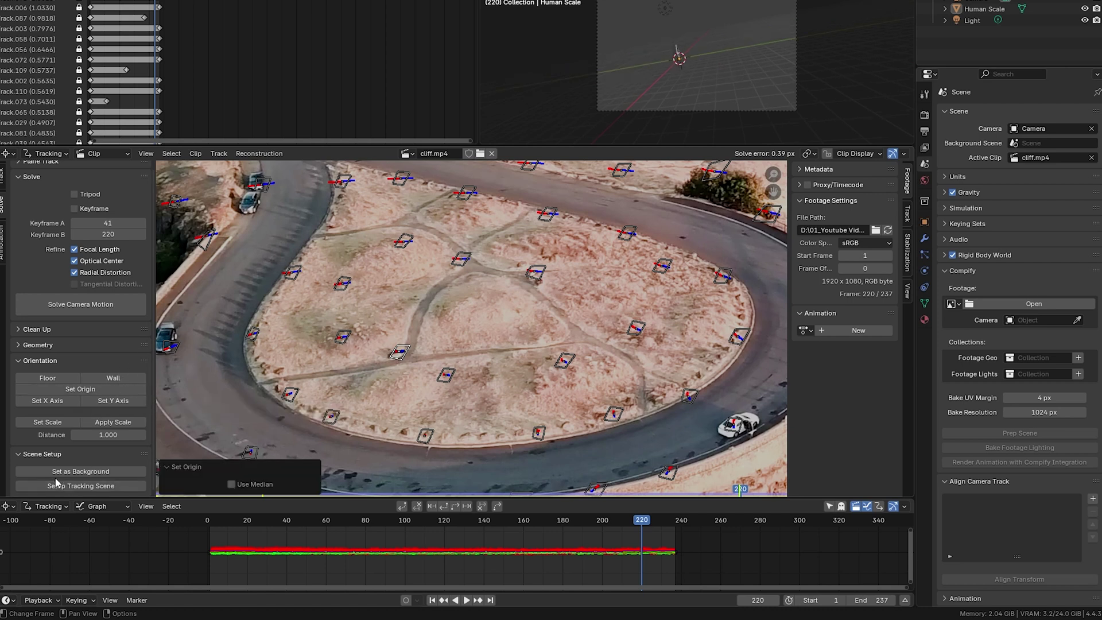
{"action": "left_click", "coordinate": [93, 470]}
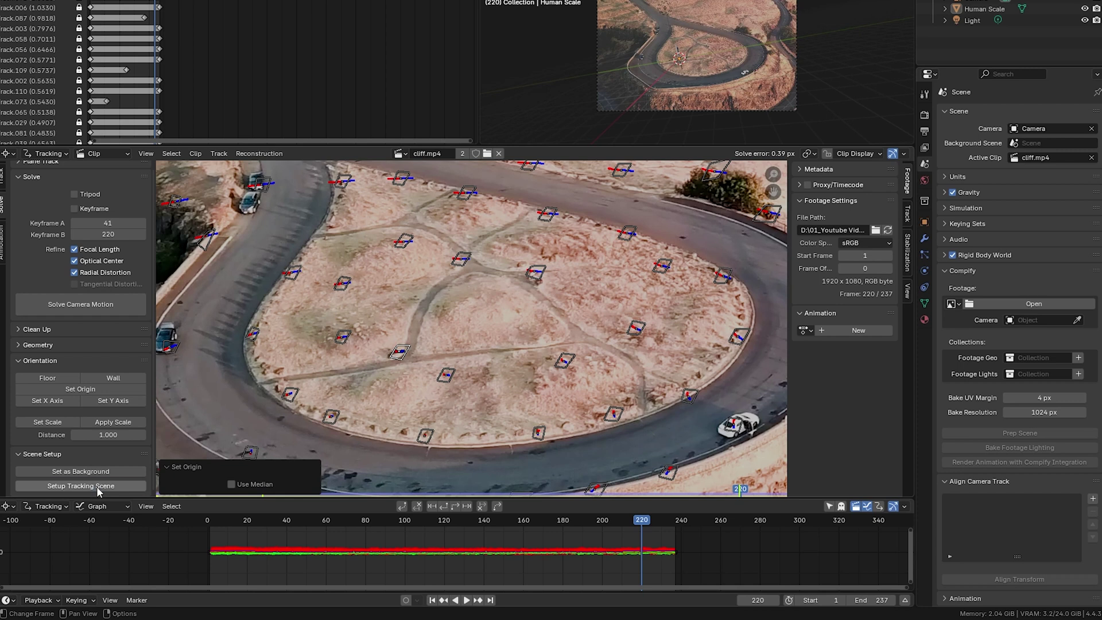
{"action": "left_click", "coordinate": [99, 486]}
{"action": "scroll", "coordinate": [488, 322], "scroll_direction": "down", "scroll_amount": 5}
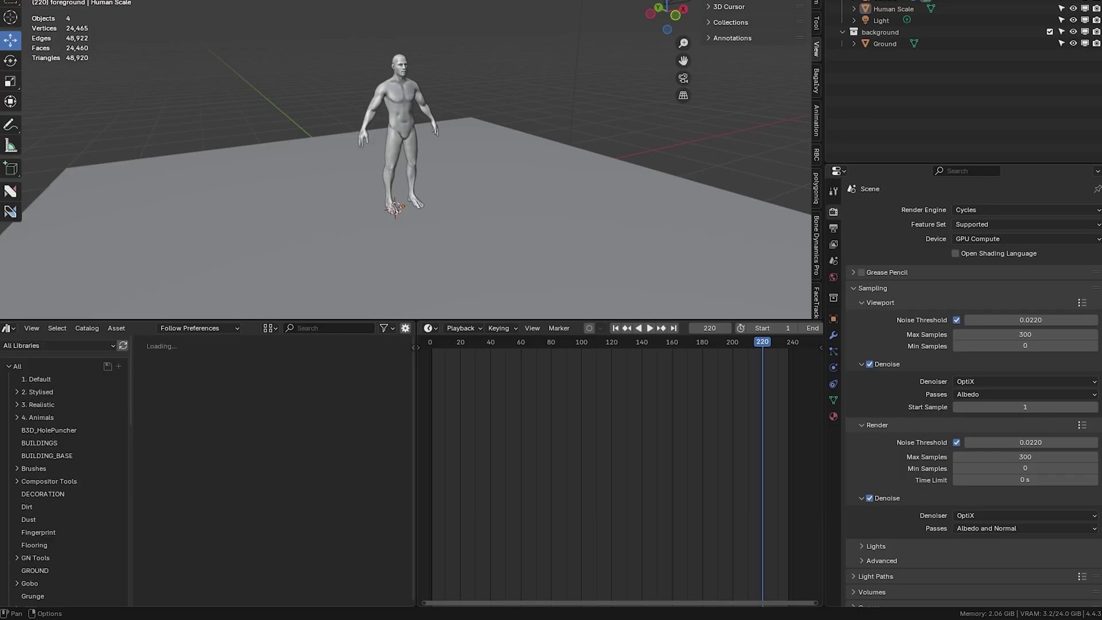
Step: Play the animation over the cliff footage in camera view, stop at frame 1, and select the Camera
{"action": "middle_click_drag", "start_coordinate": [401, 189], "coordinate": [446, 171]}
{"action": "scroll", "coordinate": [447, 171], "scroll_direction": "down", "scroll_amount": 3}
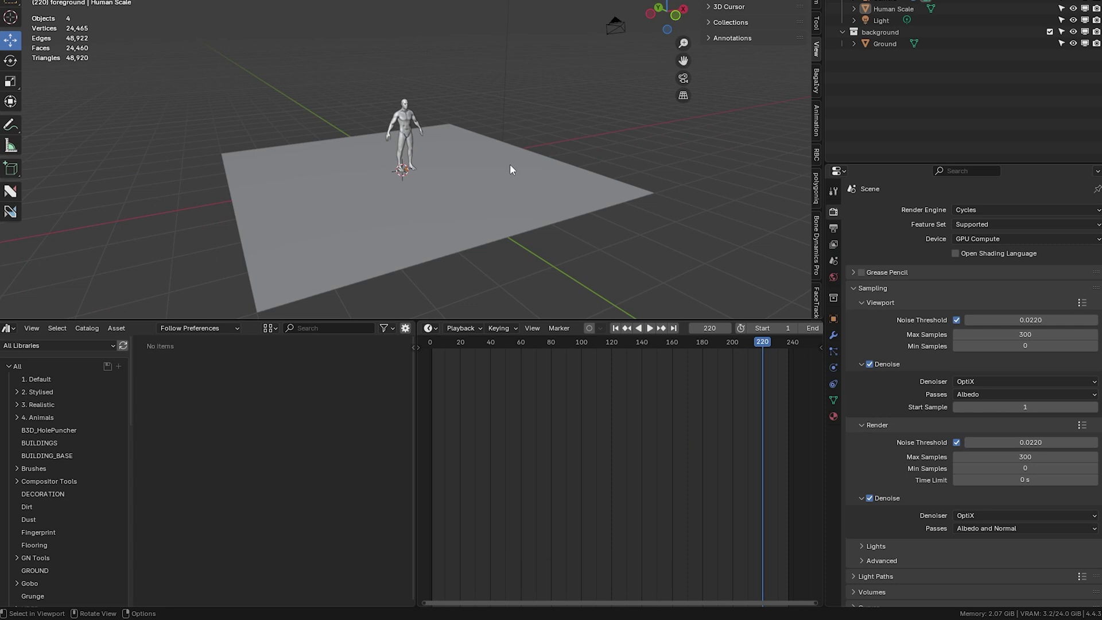
{"action": "key", "text": "KP_0"}
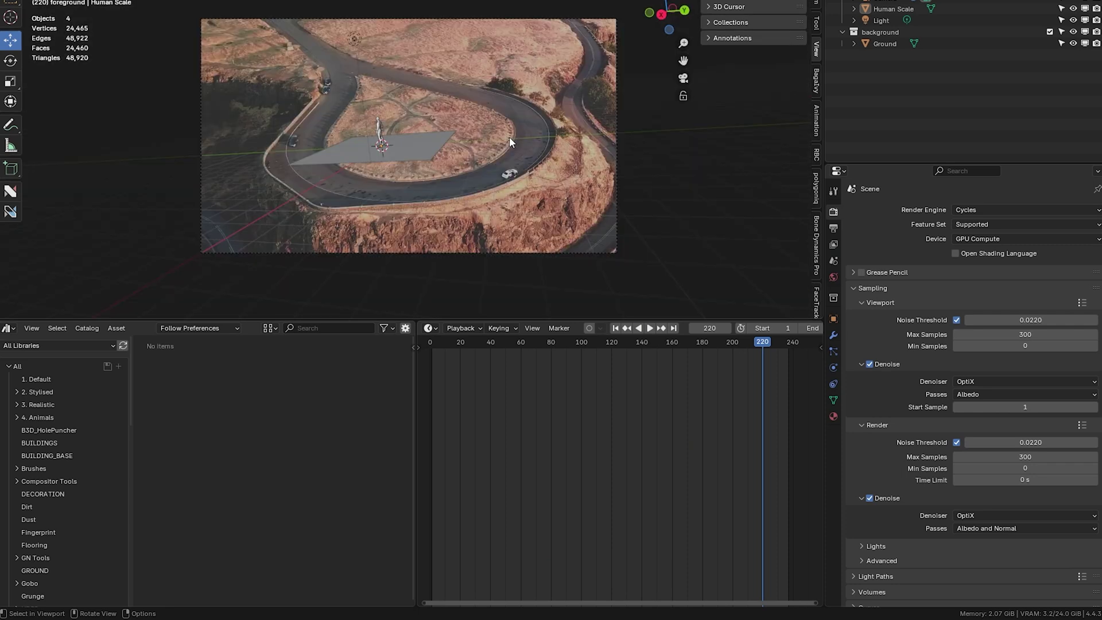
{"action": "left_click", "coordinate": [432, 344]}
{"action": "key", "text": "space"}
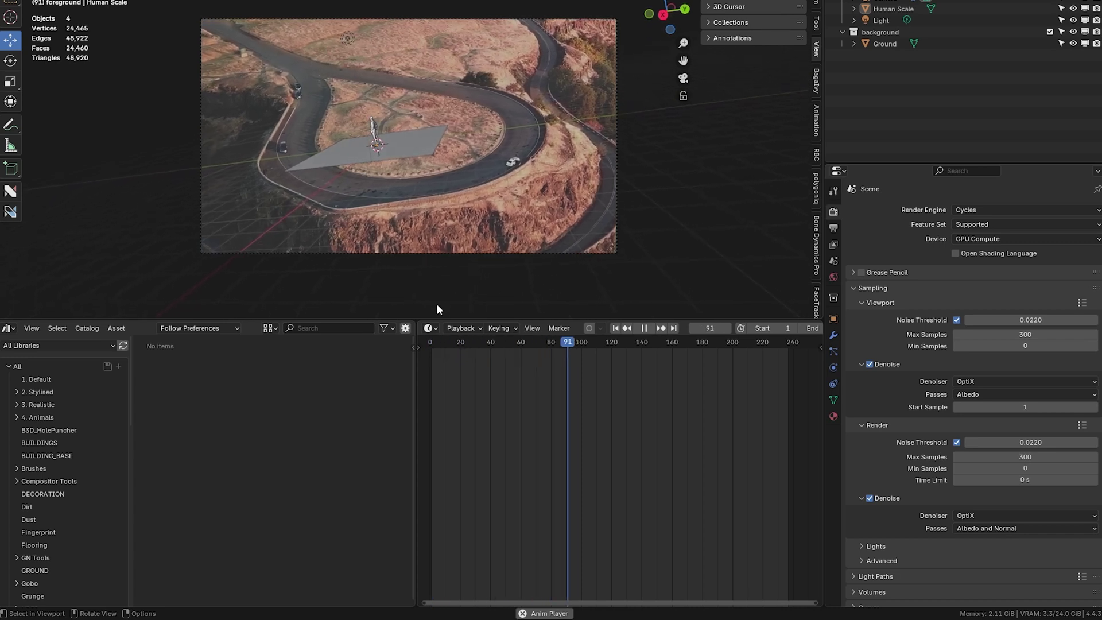
{"action": "left_click", "coordinate": [435, 343]}
{"action": "left_click_drag", "start_coordinate": [435, 343], "coordinate": [431, 346]}
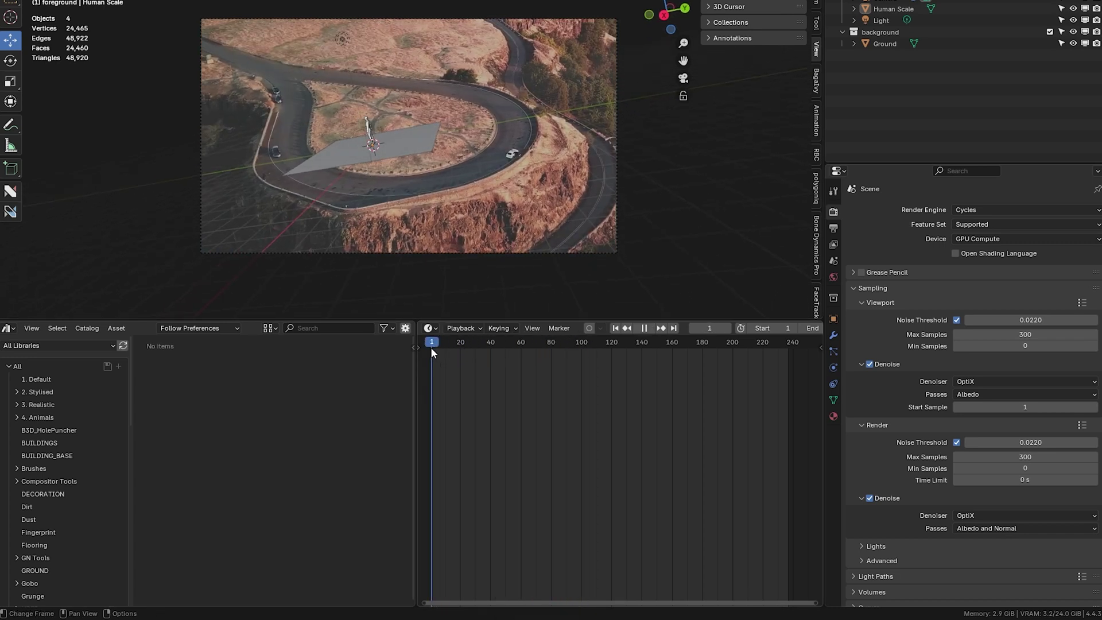
{"action": "key", "text": "space"}
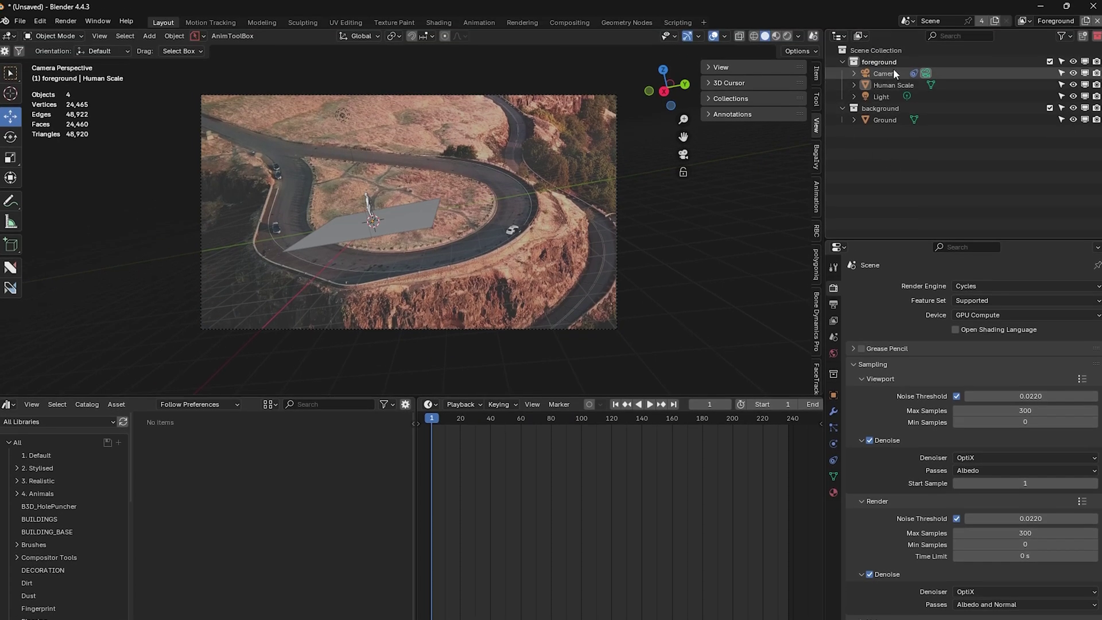
{"action": "left_click", "coordinate": [893, 69]}
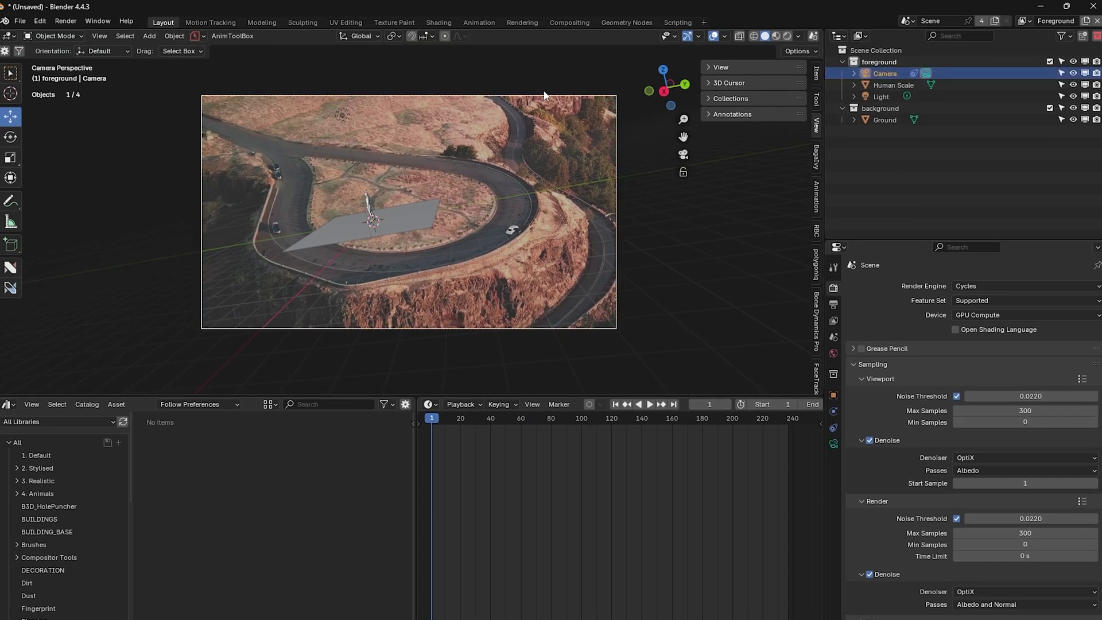
Step: Set the pivot to the 3D cursor and rotate the camera around X, then Y, to align with the road
{"action": "left_click", "coordinate": [398, 36]}
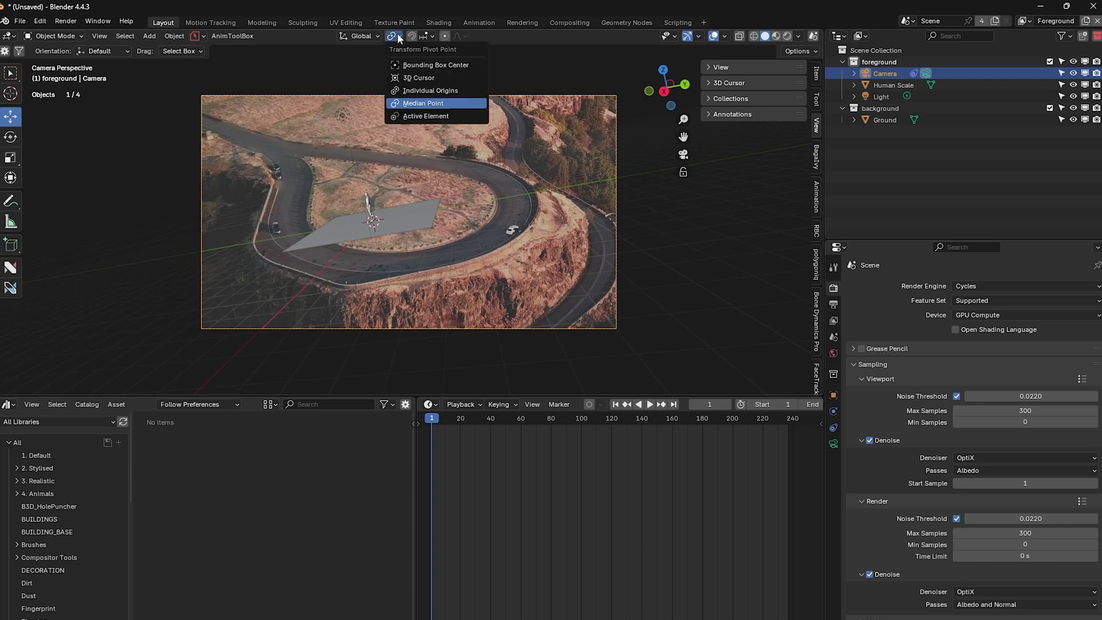
{"action": "left_click", "coordinate": [435, 77]}
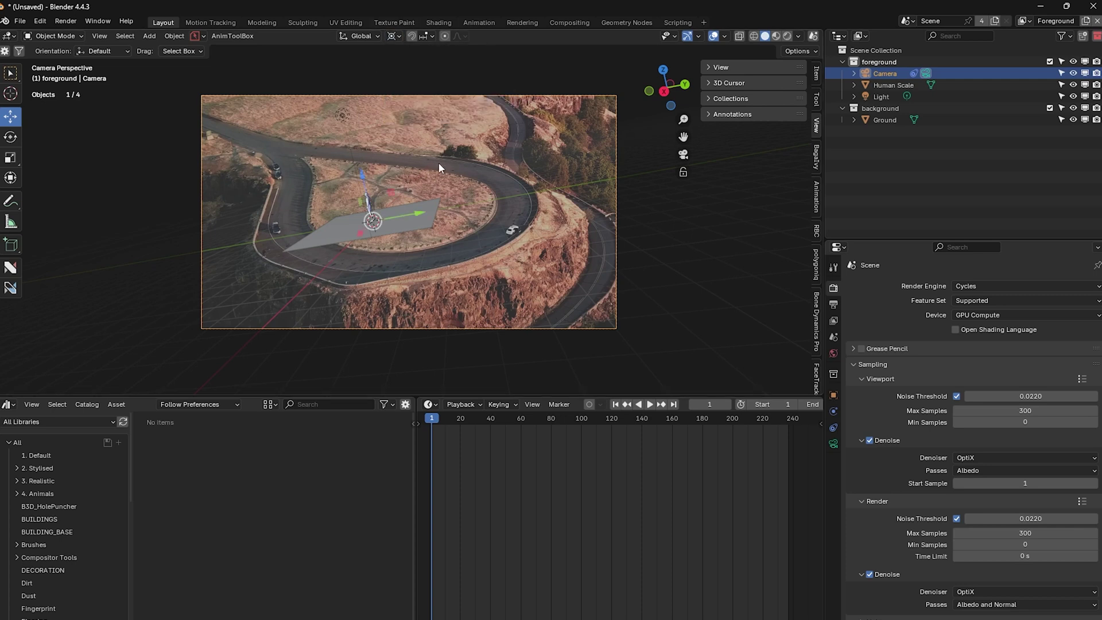
{"action": "key", "text": "r"}
{"action": "key", "text": "x"}
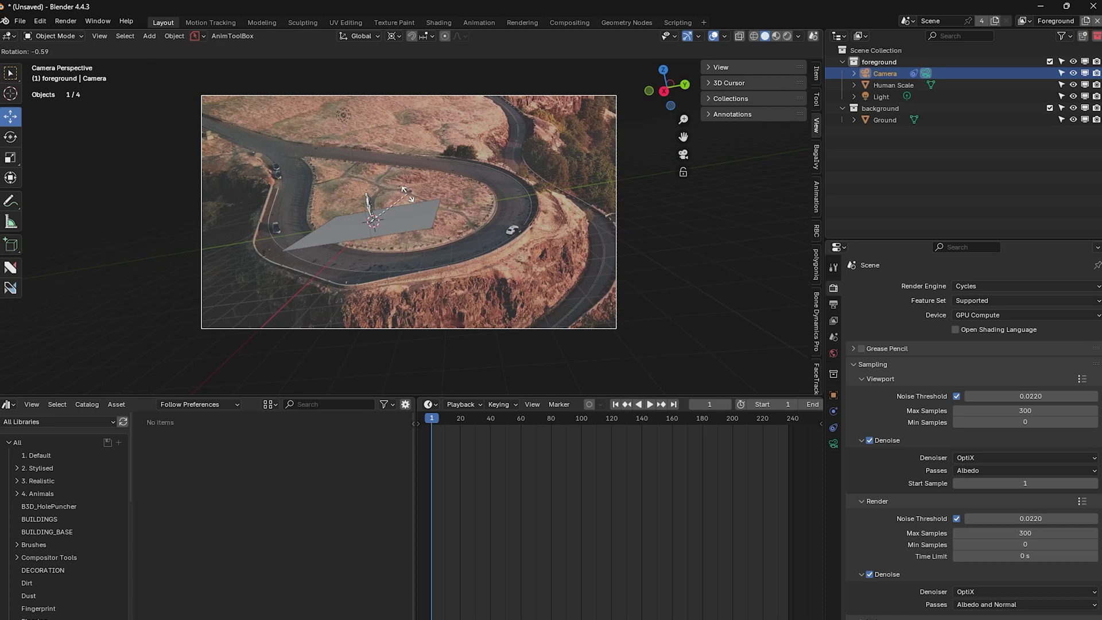
{"action": "left_click", "coordinate": [411, 194]}
{"action": "key", "text": "r"}
{"action": "key", "text": "z"}
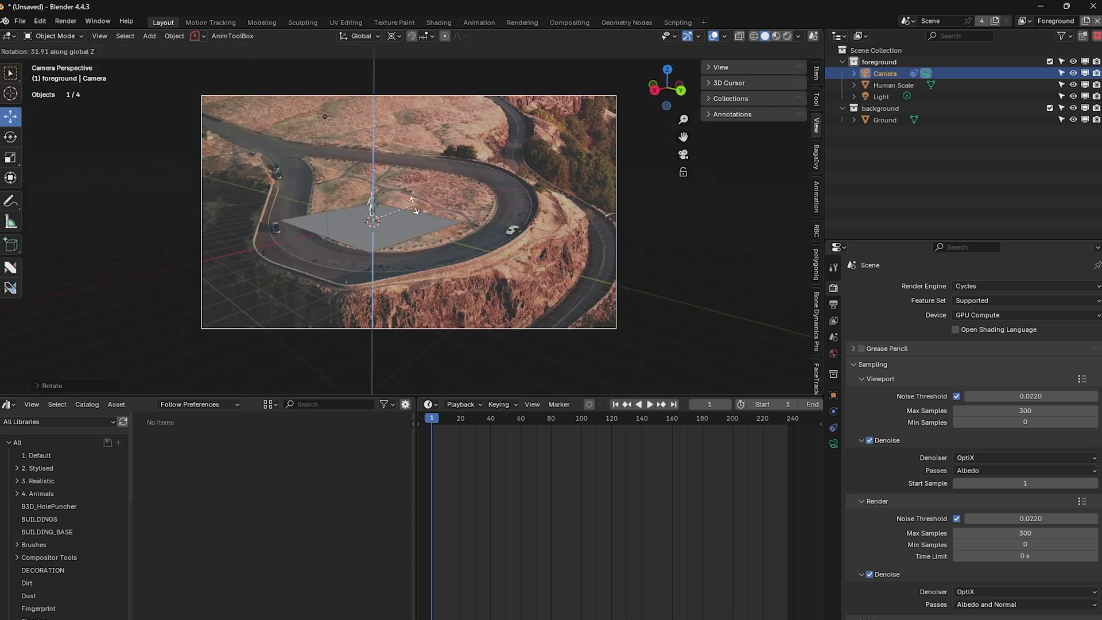
{"action": "key", "text": "y"}
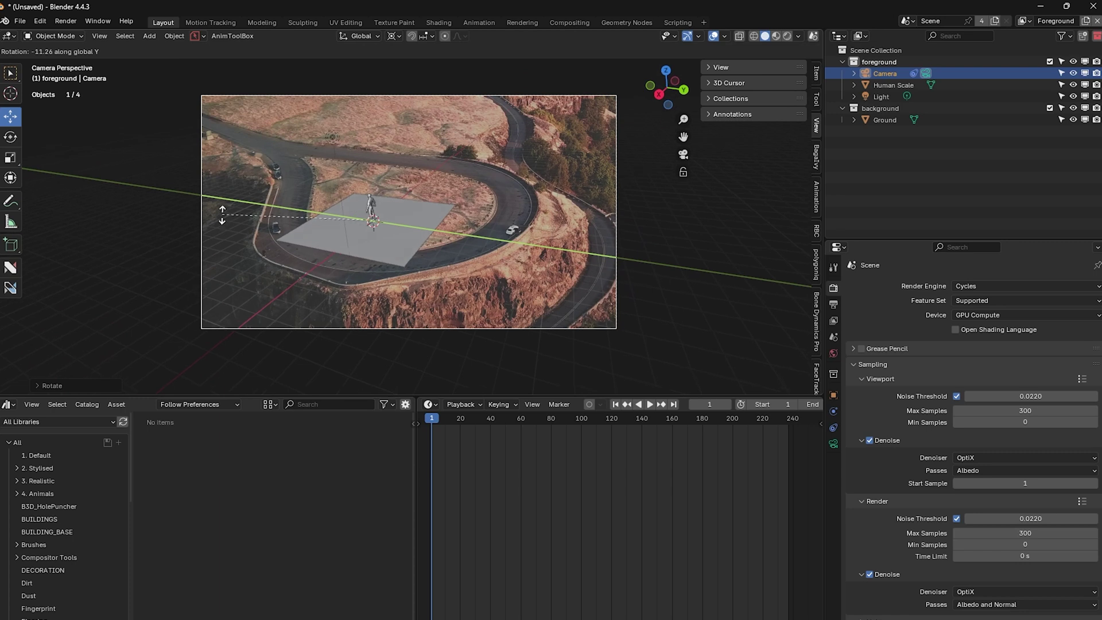
{"action": "left_click", "coordinate": [417, 230]}
Step: Scale the ground plane down to a smaller size
{"action": "scroll", "coordinate": [417, 230], "scroll_direction": "up", "scroll_amount": 4}
{"action": "scroll", "coordinate": [404, 226], "scroll_direction": "down", "scroll_amount": 4}
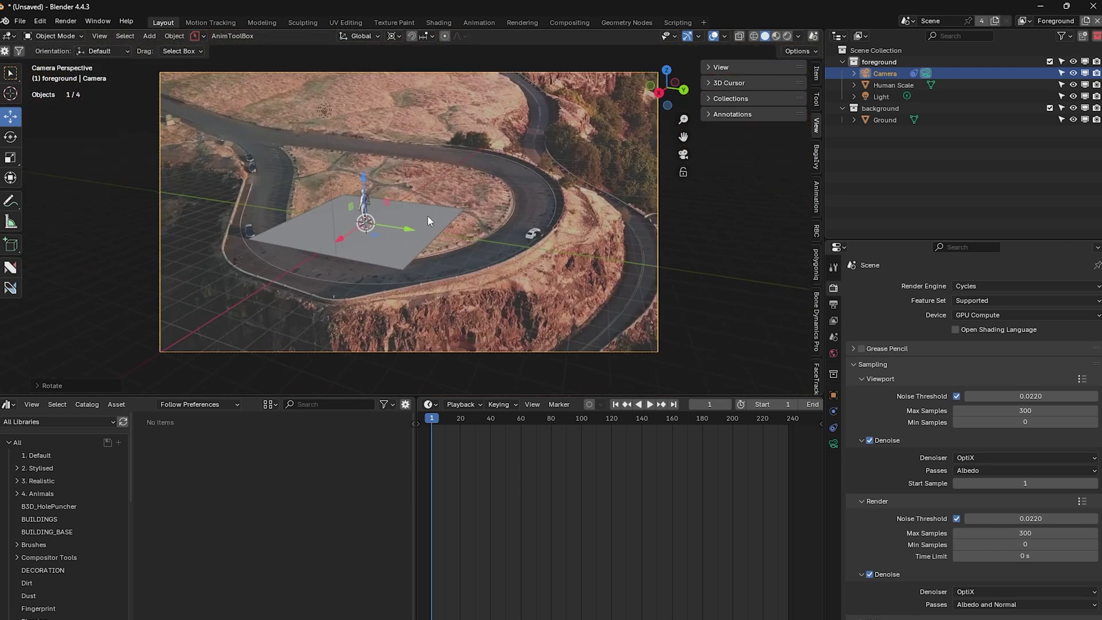
{"action": "left_click", "coordinate": [433, 231]}
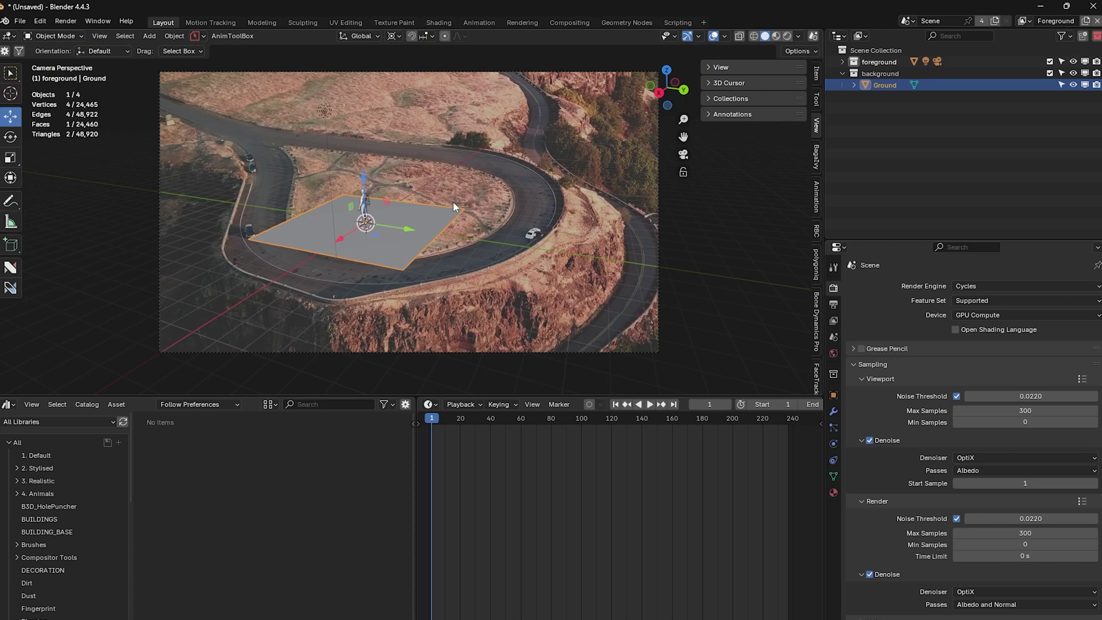
{"action": "key", "text": "s"}
{"action": "left_click", "coordinate": [363, 201]}
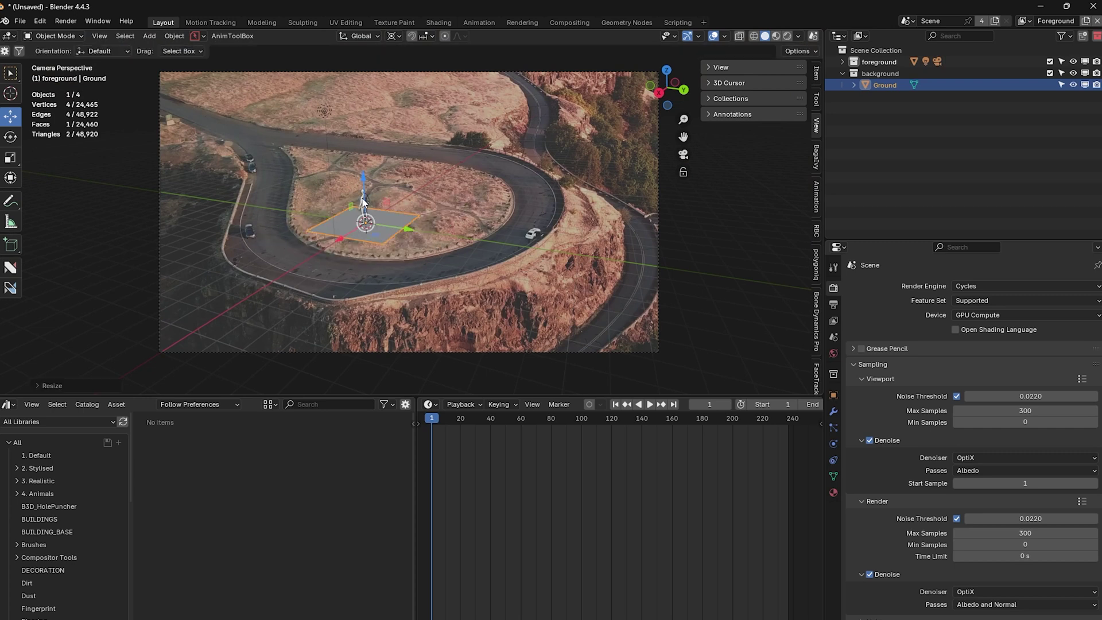
Step: Move the human figure and ground plane together along X, then play back to check alignment
{"action": "left_click", "coordinate": [364, 204]}
{"action": "left_click", "coordinate": [389, 210], "text": "shift"}
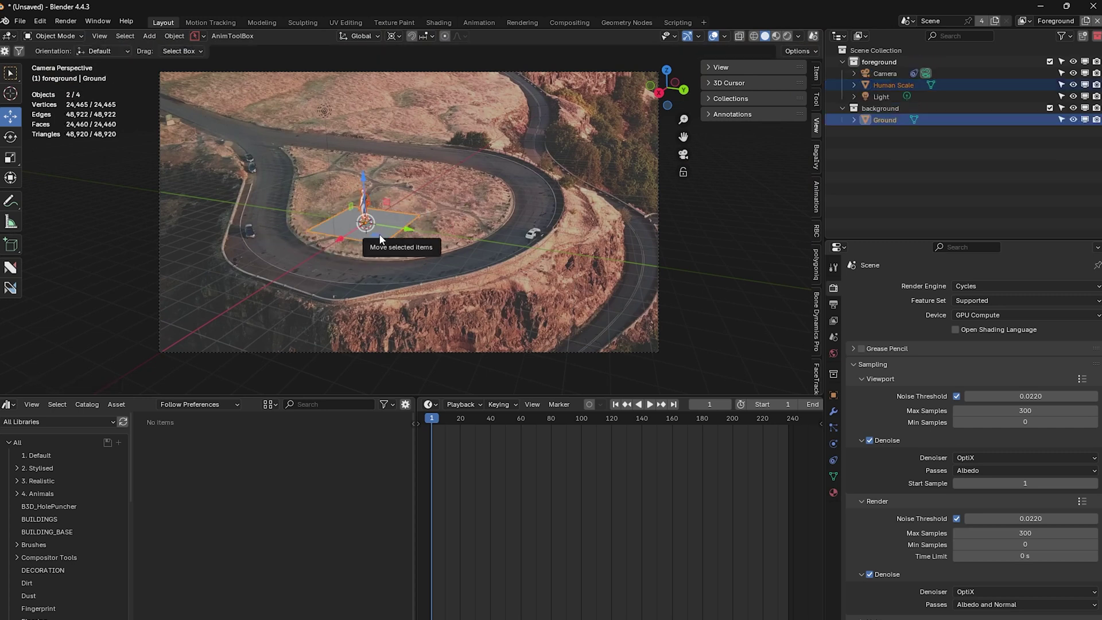
{"action": "key", "text": "g"}
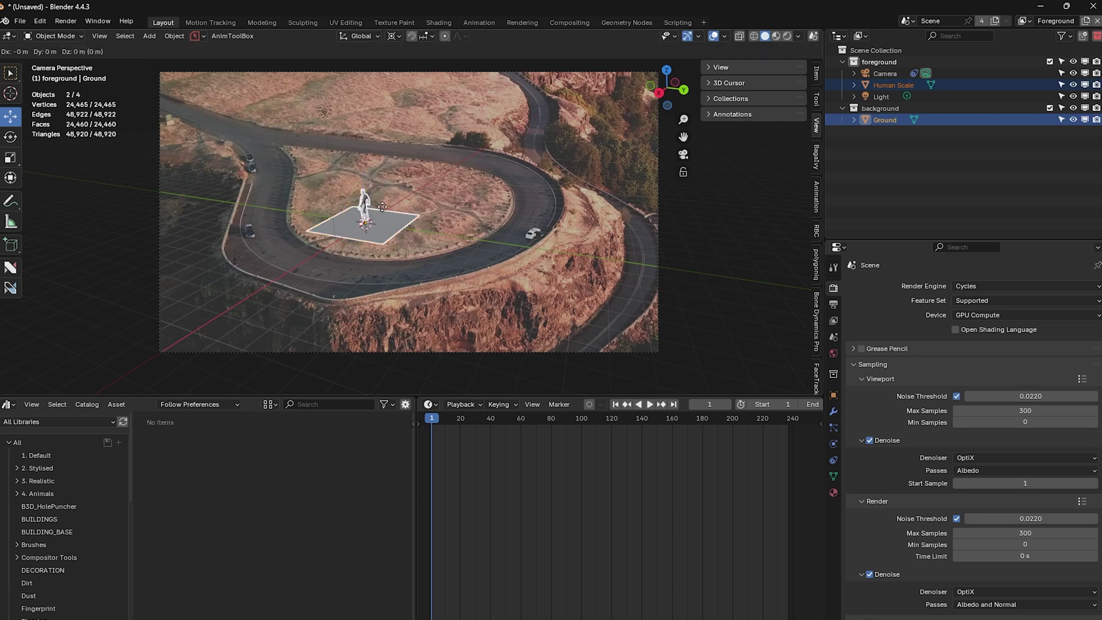
{"action": "key", "text": "x"}
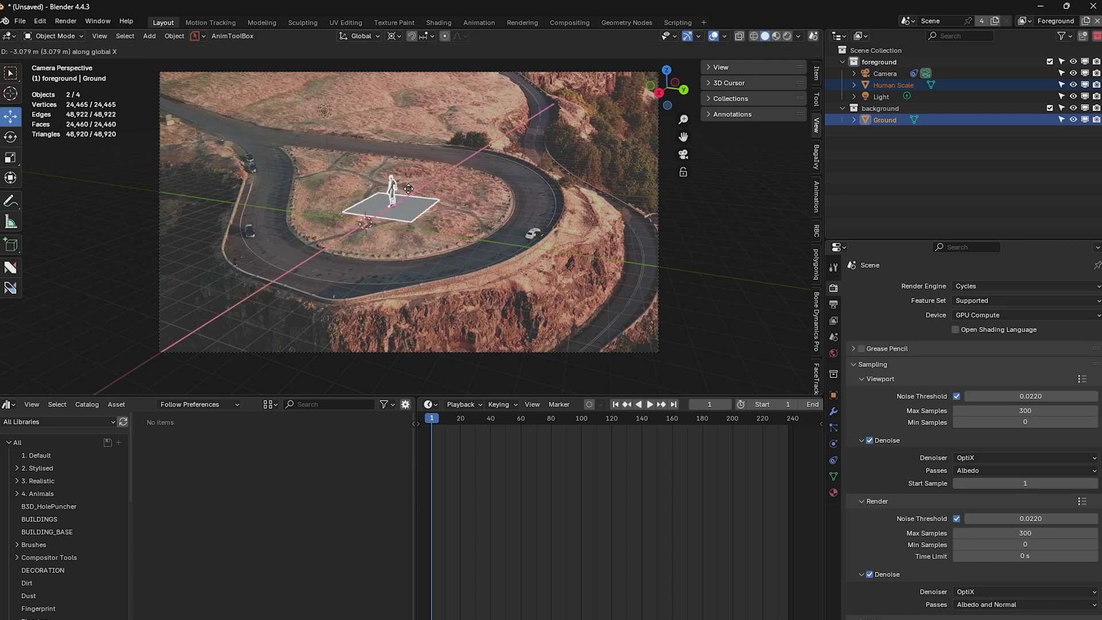
{"action": "left_click", "coordinate": [414, 184]}
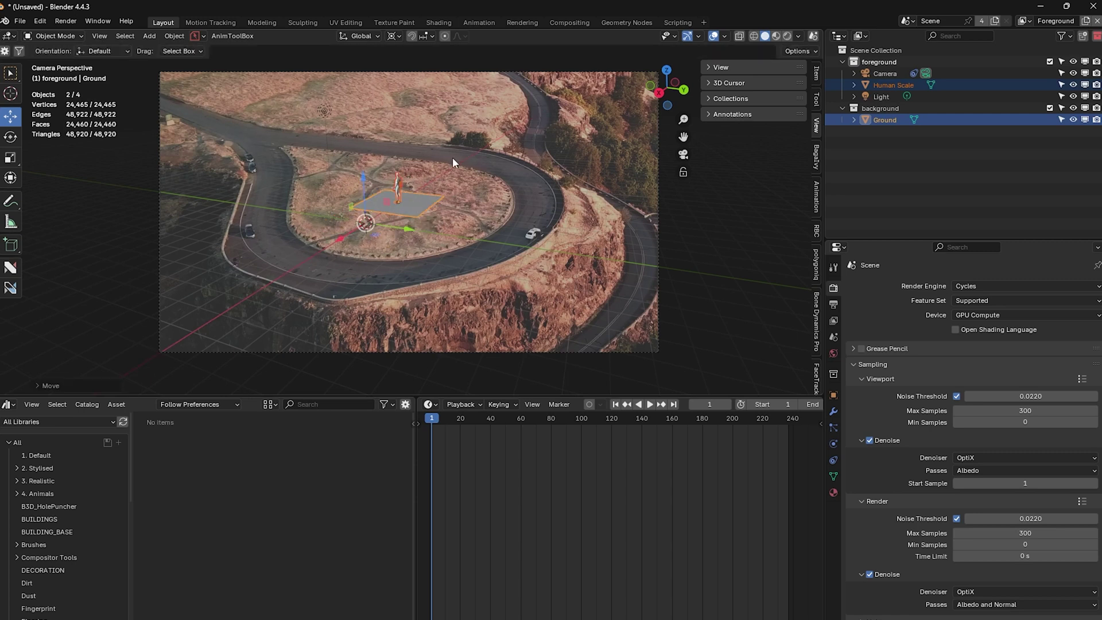
{"action": "left_click", "coordinate": [453, 108]}
{"action": "key", "text": "space"}
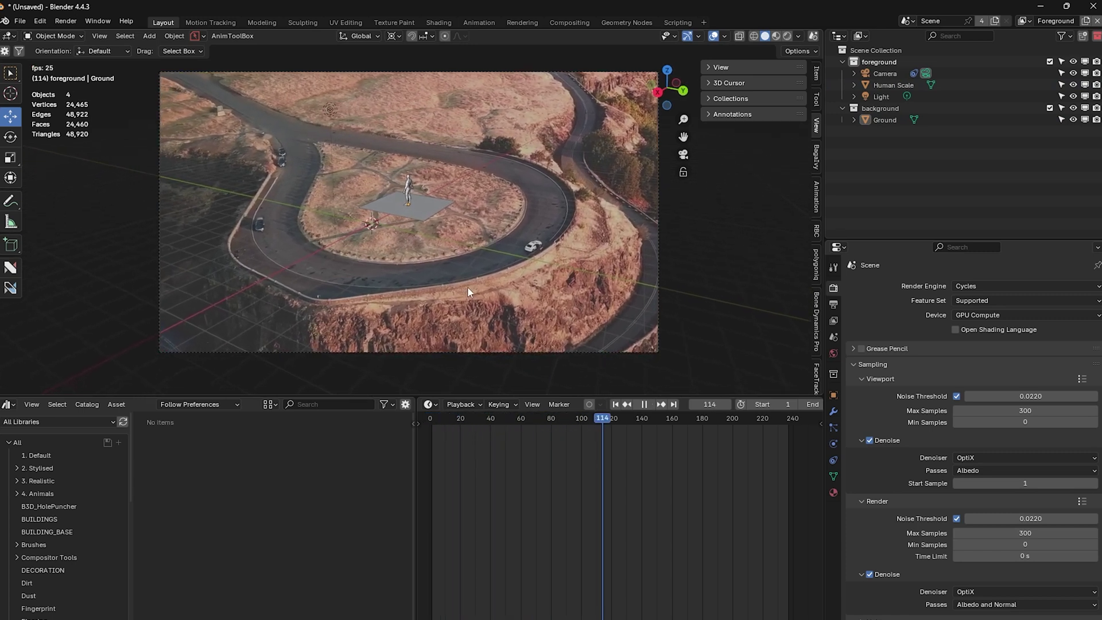
{"action": "key", "text": "Escape"}
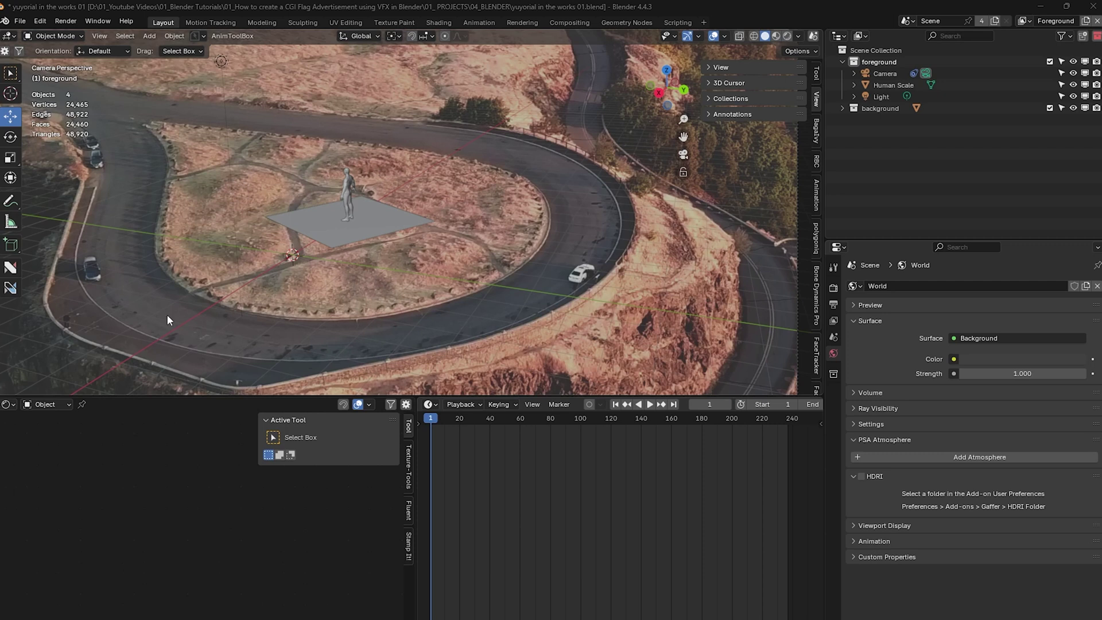
Step: Hide the human figure and add a cylinder scaled down to 0.309
{"action": "left_click", "coordinate": [349, 186]}
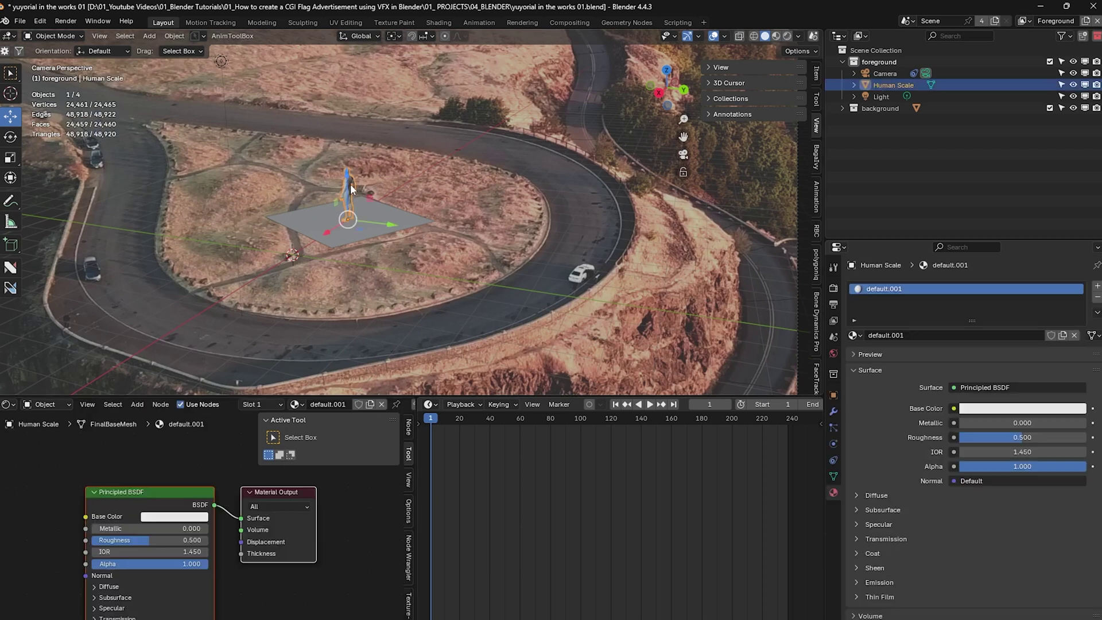
{"action": "left_click", "coordinate": [1073, 84]}
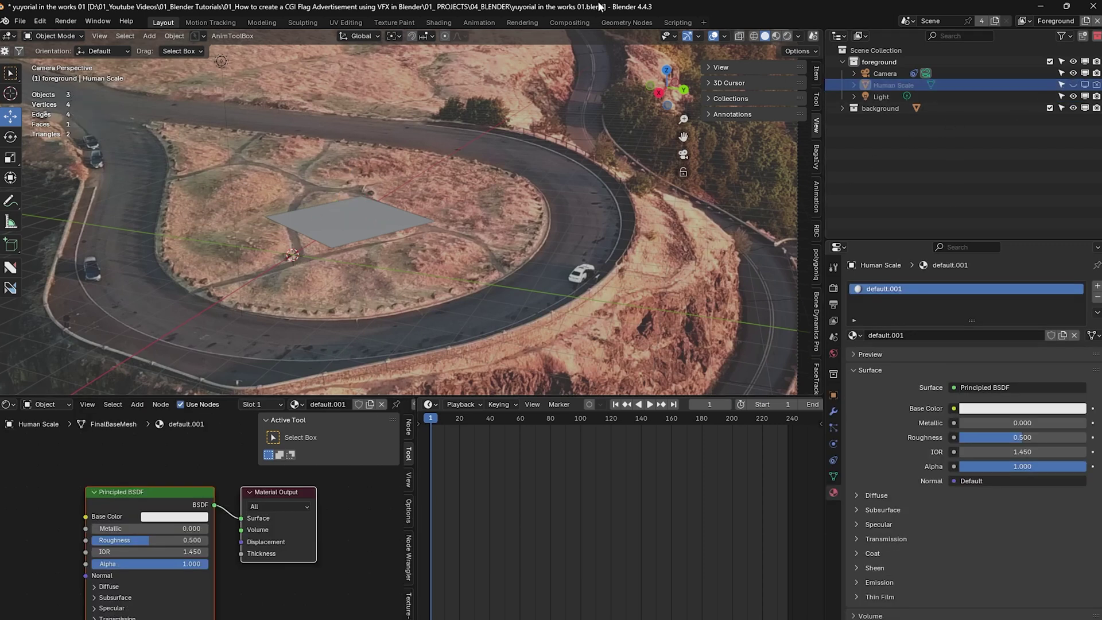
{"action": "key", "text": "shift+a"}
{"action": "mouse_move", "coordinate": [339, 225]}
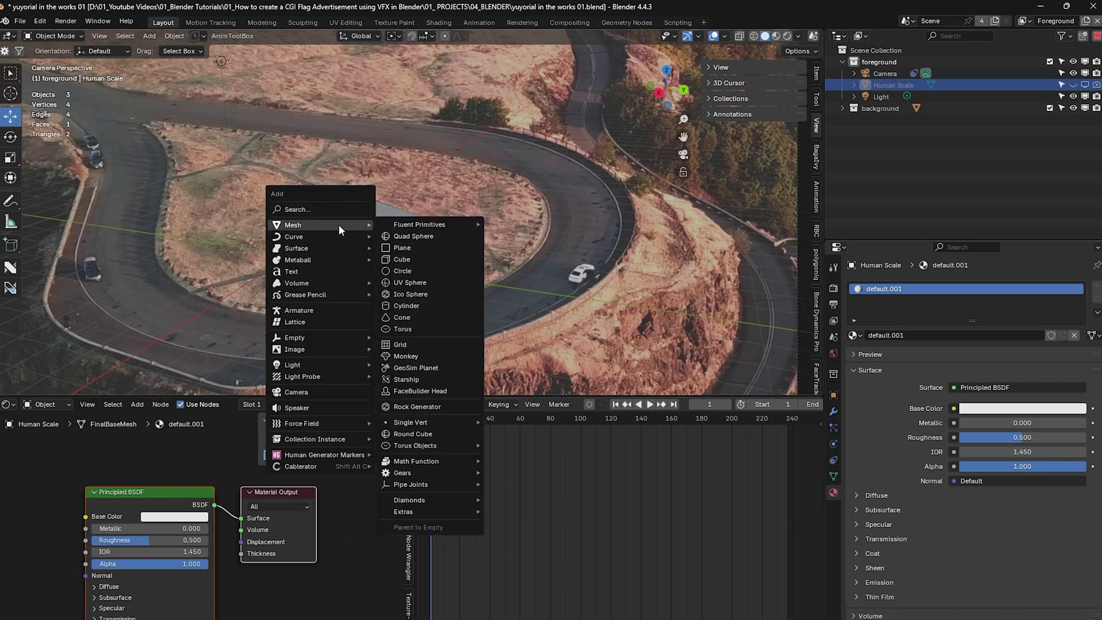
{"action": "left_click", "coordinate": [422, 306]}
{"action": "key", "text": "KP_0"}
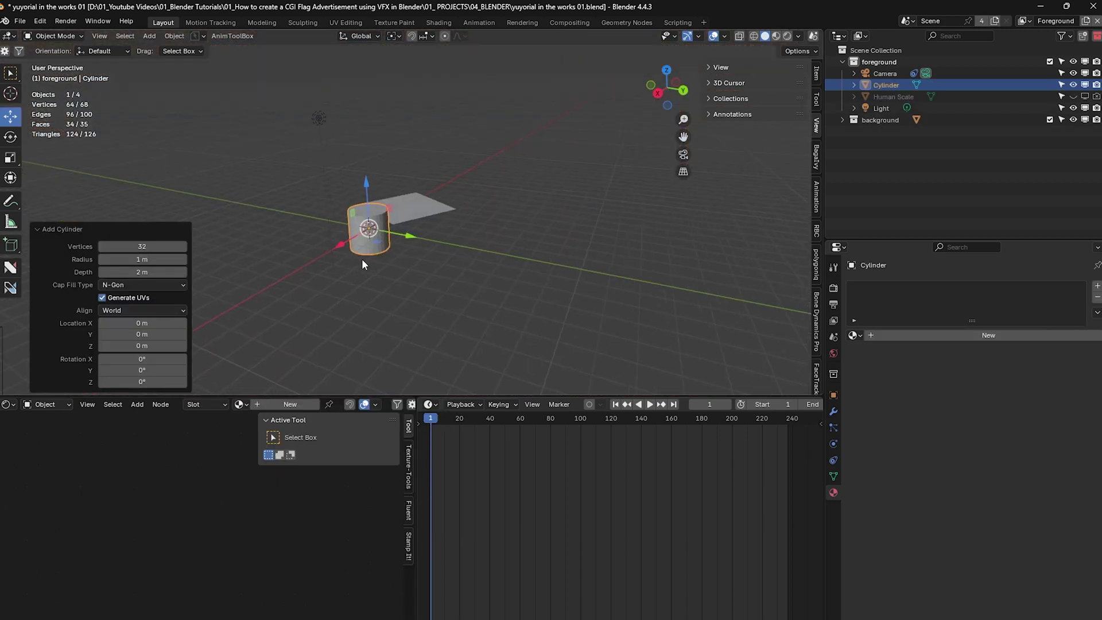
{"action": "scroll", "coordinate": [413, 230], "scroll_direction": "up", "scroll_amount": 3}
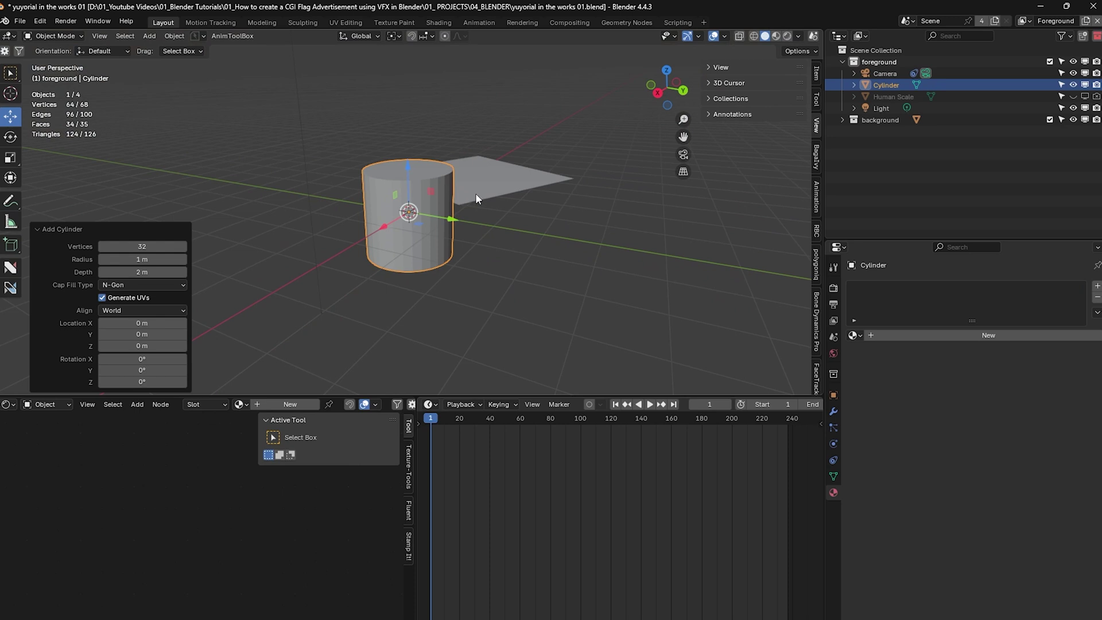
{"action": "key", "text": "s"}
{"action": "left_click", "coordinate": [435, 225]}
{"action": "scroll", "coordinate": [435, 225], "scroll_direction": "up", "scroll_amount": 8}
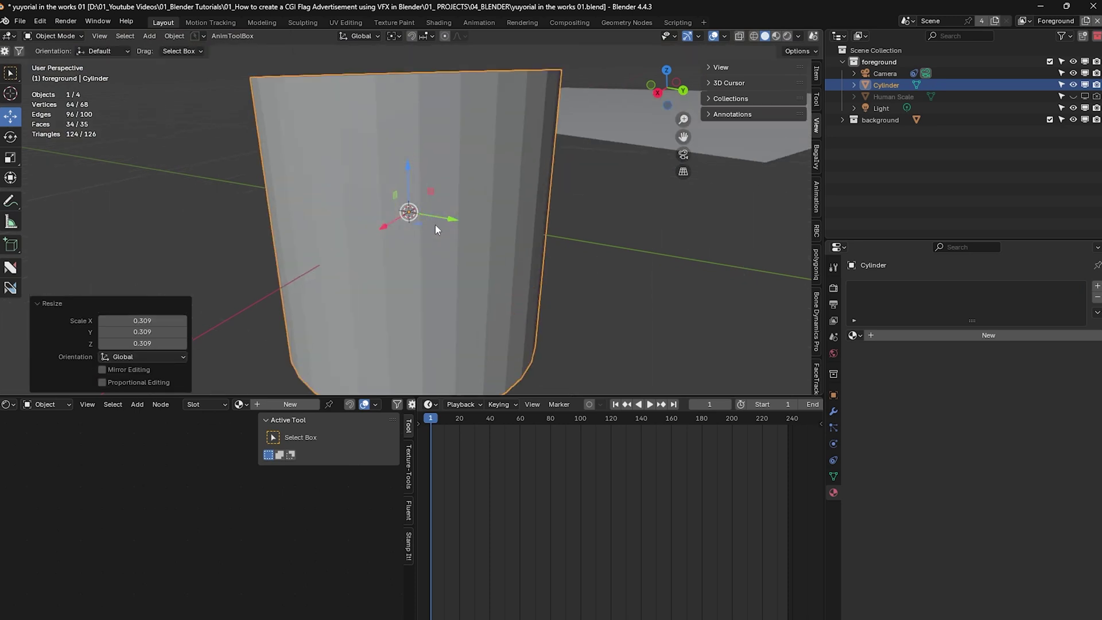
Step: Move the cylinder's origin to its bottom face and return to Object Mode
{"action": "key", "text": "ctrl+Tab"}
{"action": "left_click", "coordinate": [517, 227]}
{"action": "scroll", "coordinate": [479, 220], "scroll_direction": "down", "scroll_amount": 2}
{"action": "middle_click_drag", "start_coordinate": [479, 220], "coordinate": [427, 251]}
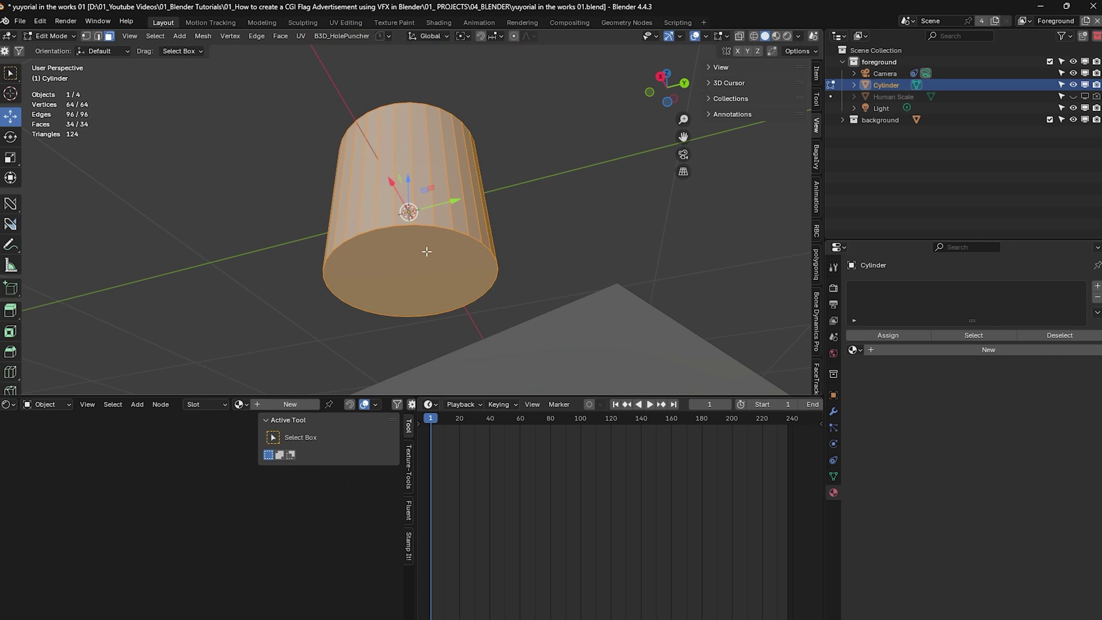
{"action": "left_click", "coordinate": [427, 252]}
{"action": "key", "text": "shift+s"}
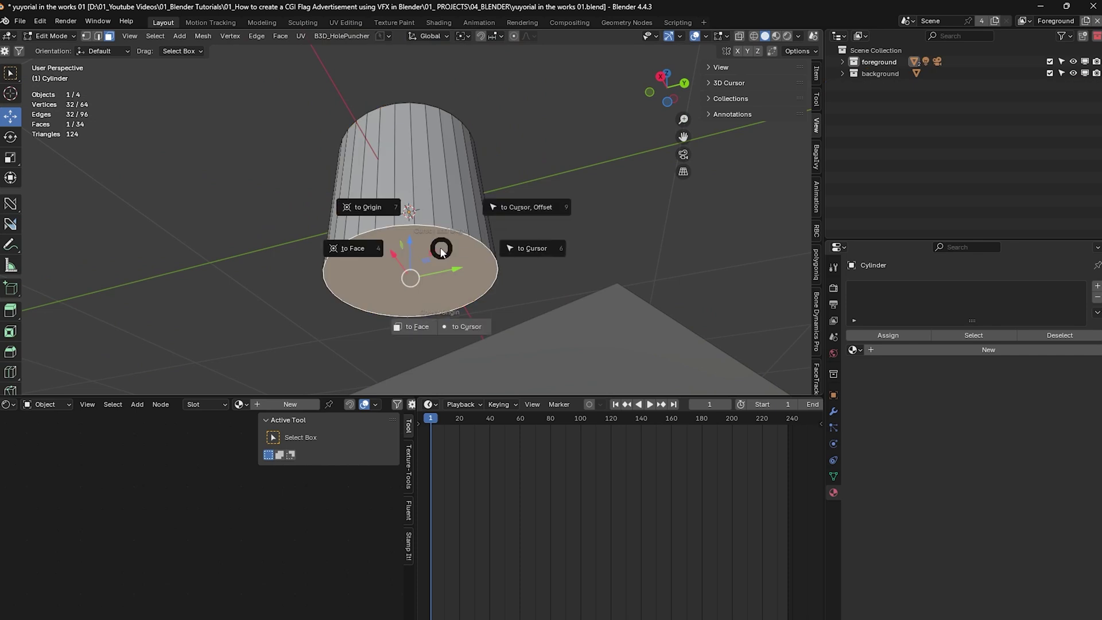
{"action": "left_click", "coordinate": [413, 326]}
{"action": "middle_click_drag", "start_coordinate": [440, 231], "coordinate": [436, 265]}
{"action": "key", "text": "Tab"}
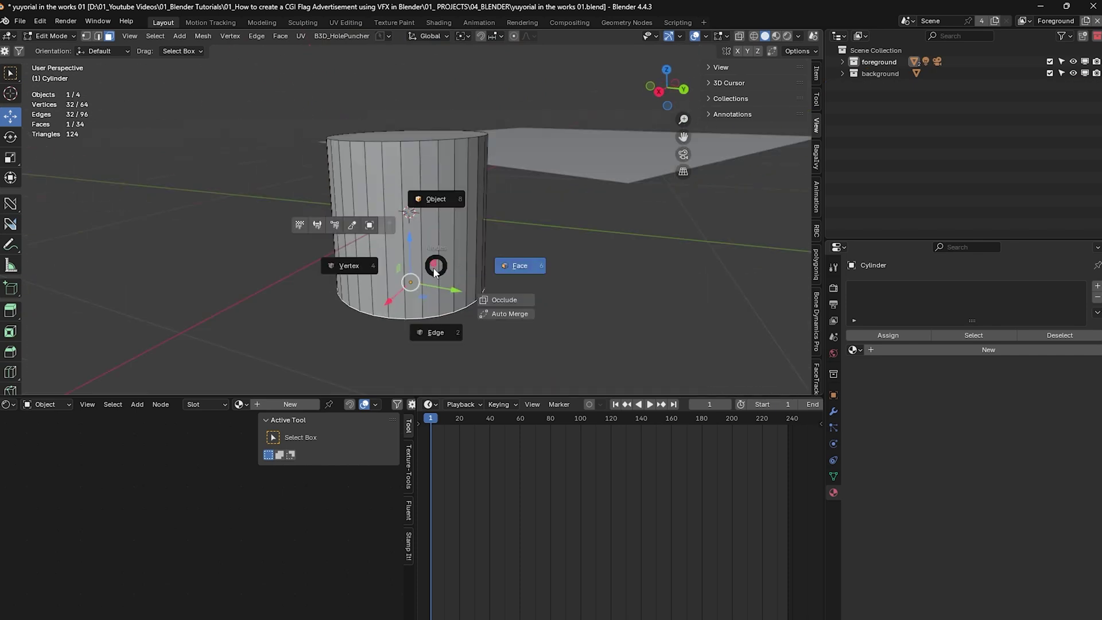
{"action": "left_click", "coordinate": [446, 200]}
{"action": "scroll", "coordinate": [466, 214], "scroll_direction": "down", "scroll_amount": 1}
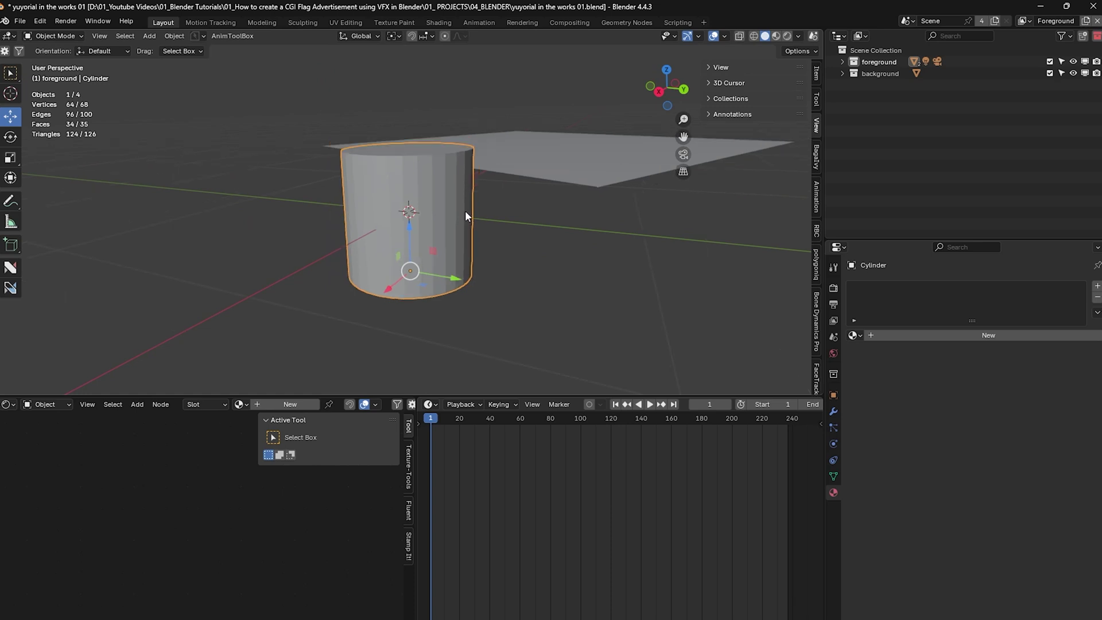
Step: Reset the cylinder's location, slim it to 0.113 in X and Y, and move it -3.5435 m along X
{"action": "key", "text": "alt+g"}
{"action": "middle_click_drag", "start_coordinate": [443, 187], "coordinate": [433, 202]}
{"action": "key", "text": "s"}
{"action": "key", "text": "shift+z"}
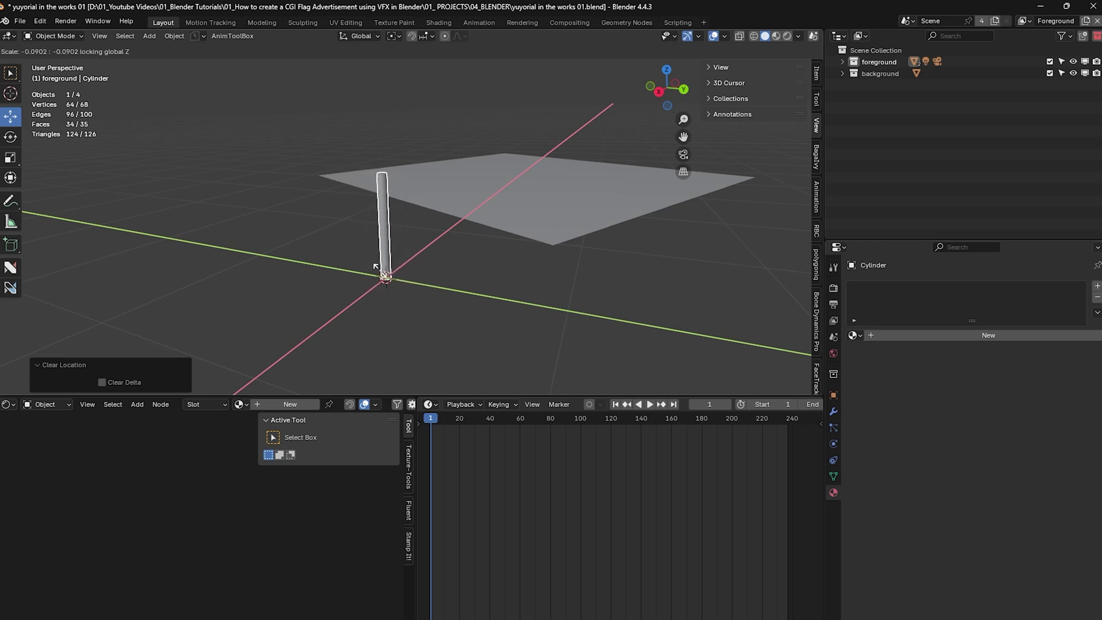
{"action": "left_click", "coordinate": [412, 256]}
{"action": "middle_click_drag", "start_coordinate": [409, 258], "coordinate": [412, 256]}
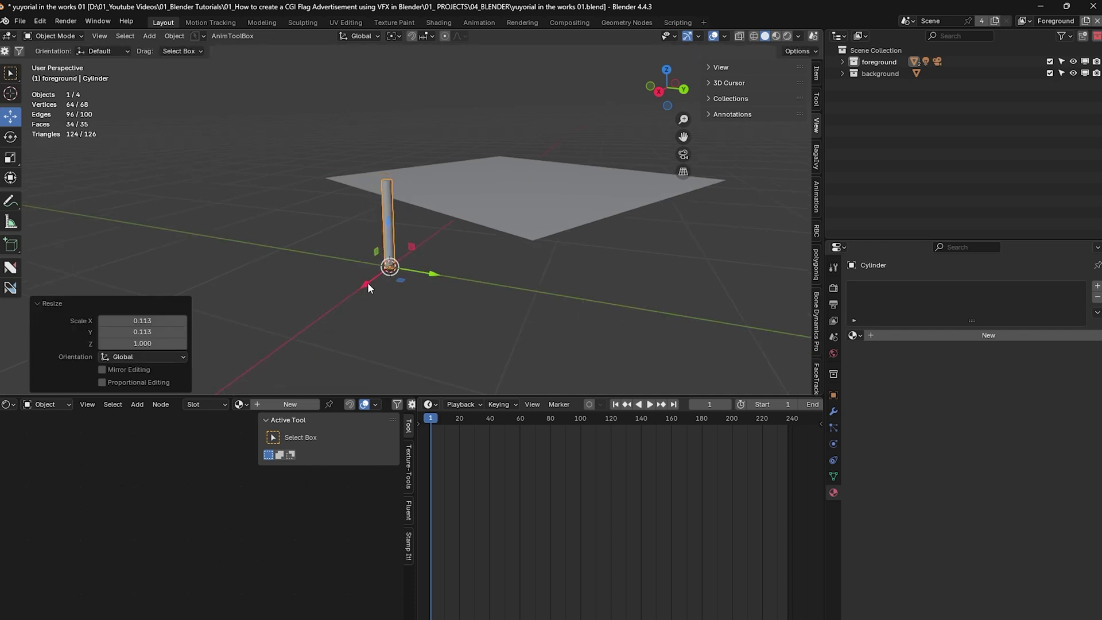
{"action": "key", "text": "g"}
{"action": "key", "text": "x"}
{"action": "left_click", "coordinate": [499, 205]}
{"action": "scroll", "coordinate": [511, 202], "scroll_direction": "up", "scroll_amount": 5}
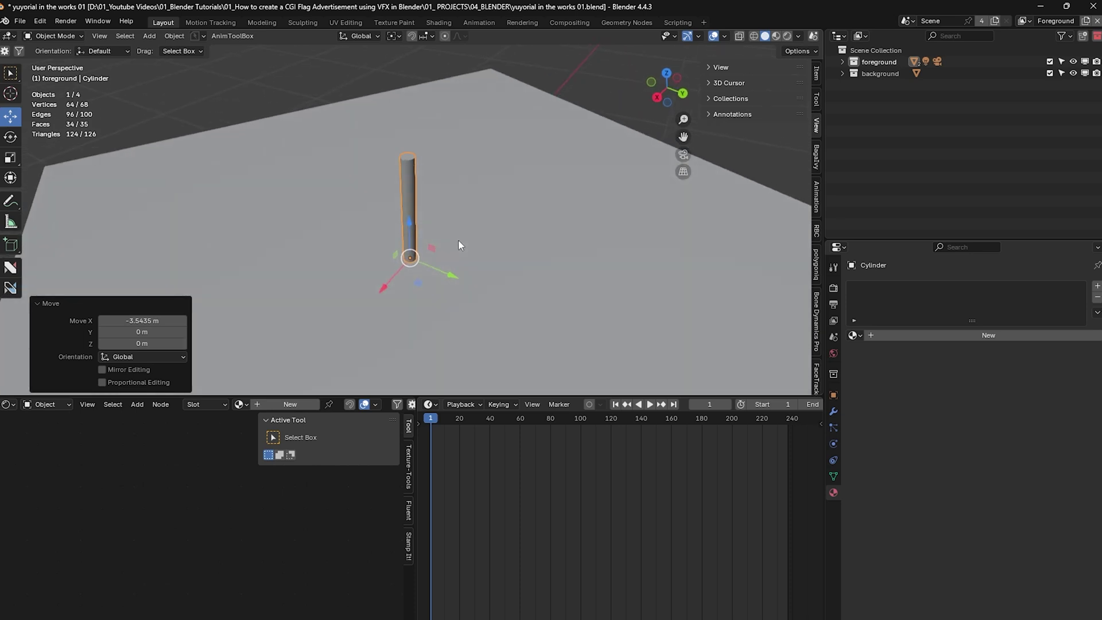
Step: In Edit Mode, raise the cylinder's top face along Z to lengthen the pole
{"action": "middle_click_drag", "start_coordinate": [430, 209], "coordinate": [406, 194]}
{"action": "key", "text": "Tab"}
{"action": "left_click", "coordinate": [500, 194]}
{"action": "scroll", "coordinate": [499, 194], "scroll_direction": "down", "scroll_amount": 5}
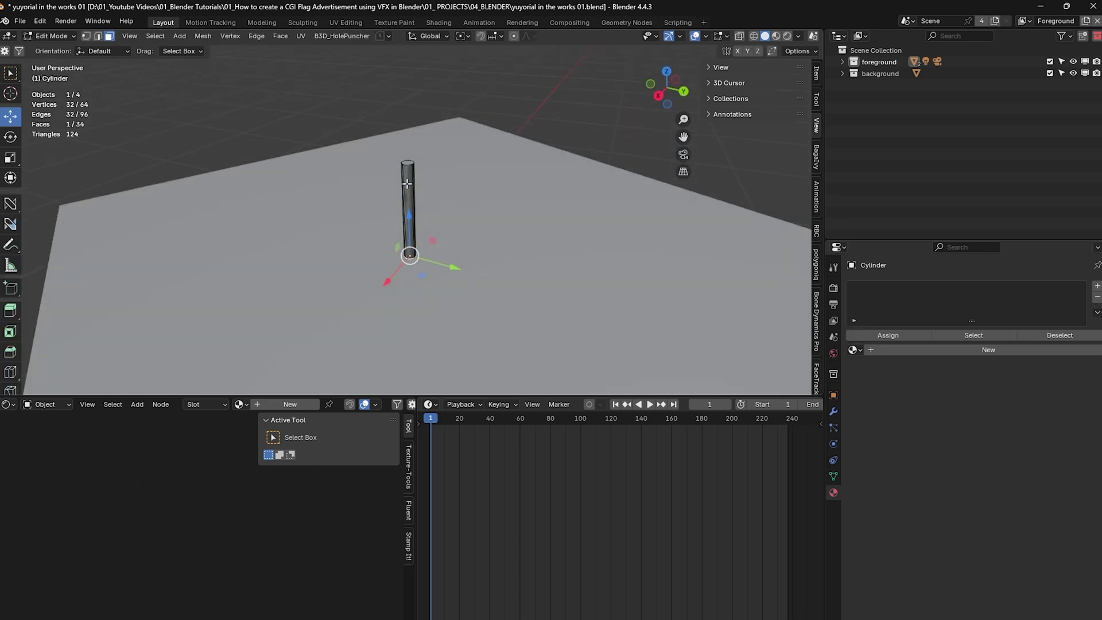
{"action": "middle_click_drag", "start_coordinate": [500, 194], "coordinate": [460, 169]}
{"action": "middle_click_drag", "start_coordinate": [408, 198], "coordinate": [417, 161]}
{"action": "key", "text": "g"}
{"action": "key", "text": "z"}
{"action": "left_click", "coordinate": [427, 66]}
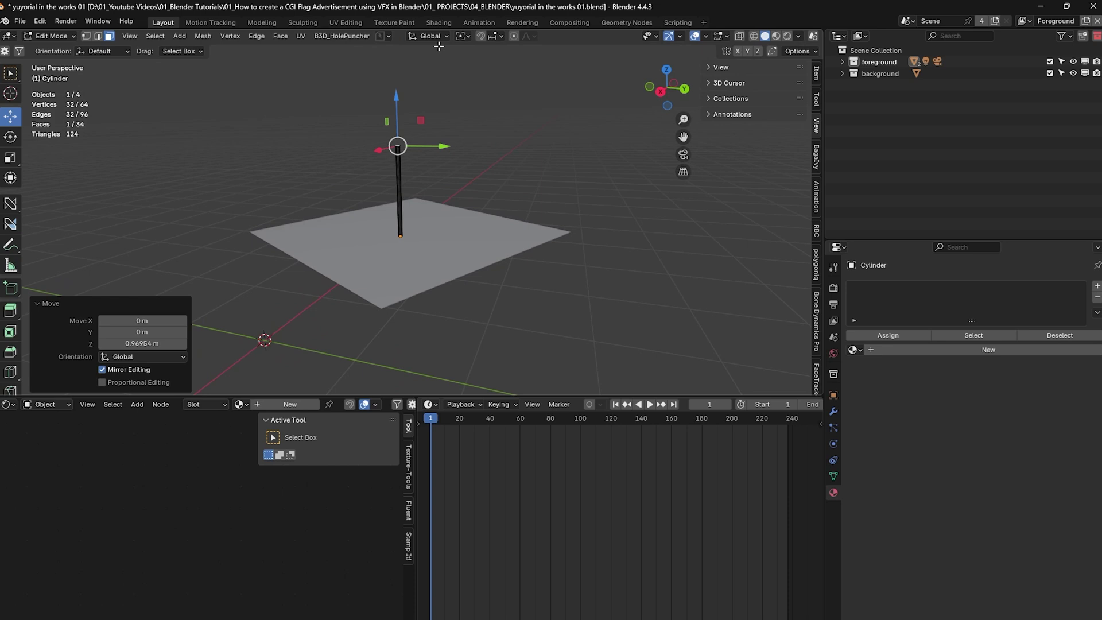
{"action": "key", "text": "KP_0"}
{"action": "key", "text": "KP_0"}
Step: Reselect the pole's top face, raise it further, and return to Object Mode
{"action": "left_click", "coordinate": [408, 112]}
{"action": "left_click", "coordinate": [401, 147]}
{"action": "scroll", "coordinate": [402, 150], "scroll_direction": "up", "scroll_amount": 3}
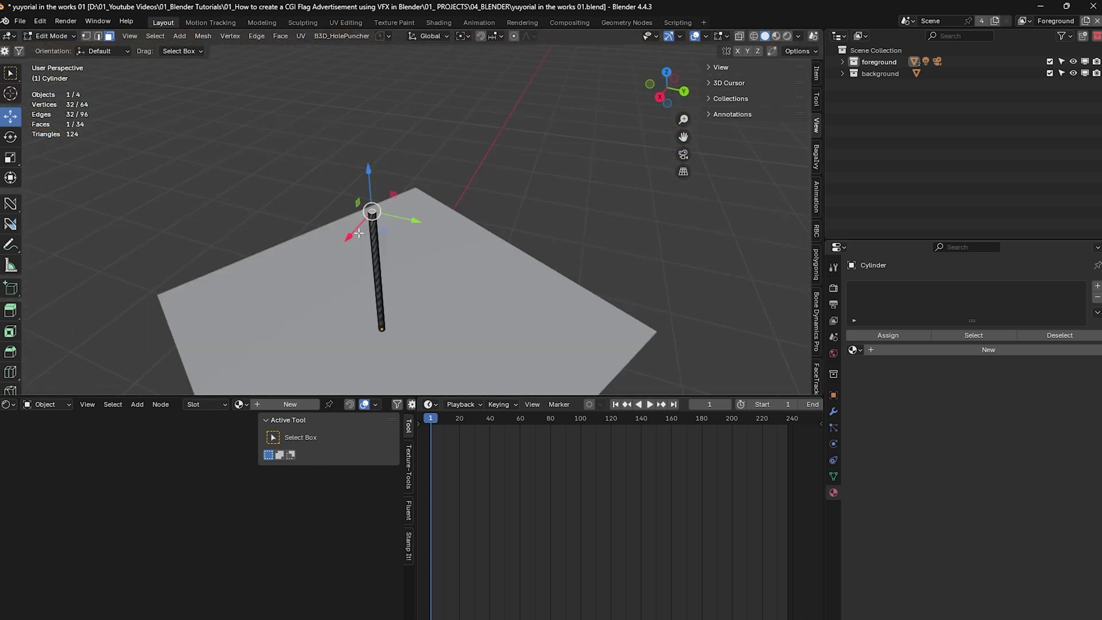
{"action": "left_click_drag", "start_coordinate": [378, 196], "coordinate": [374, 110]}
{"action": "scroll", "coordinate": [425, 185], "scroll_direction": "down", "scroll_amount": 2}
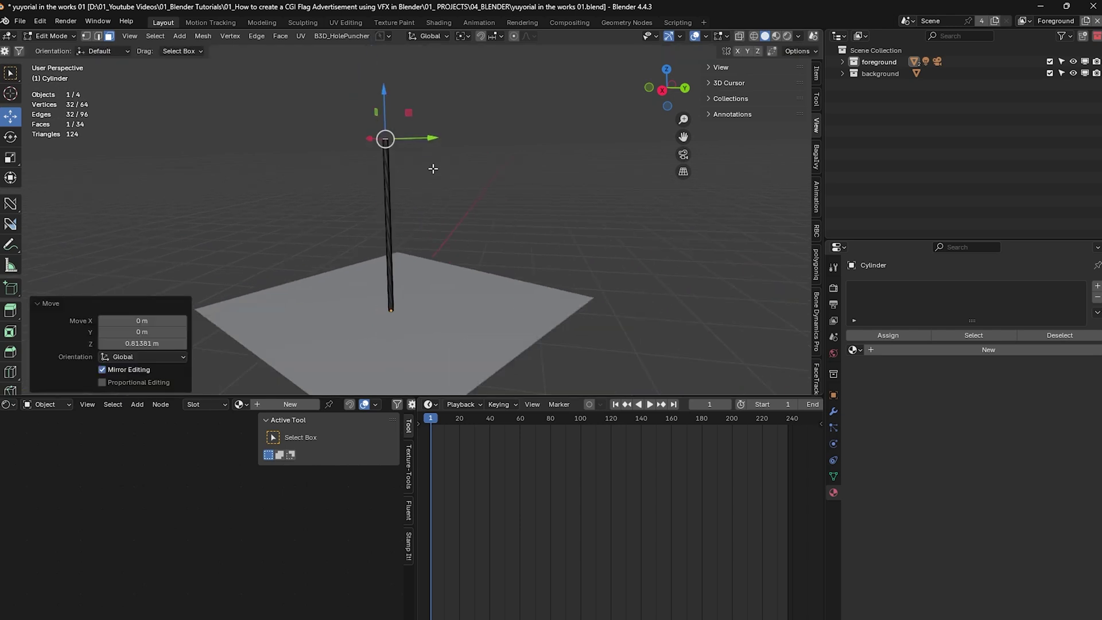
{"action": "left_click", "coordinate": [405, 214]}
{"action": "key", "text": "Tab"}
{"action": "scroll", "coordinate": [418, 180], "scroll_direction": "up", "scroll_amount": 1}
{"action": "scroll", "coordinate": [414, 193], "scroll_direction": "down", "scroll_amount": 4}
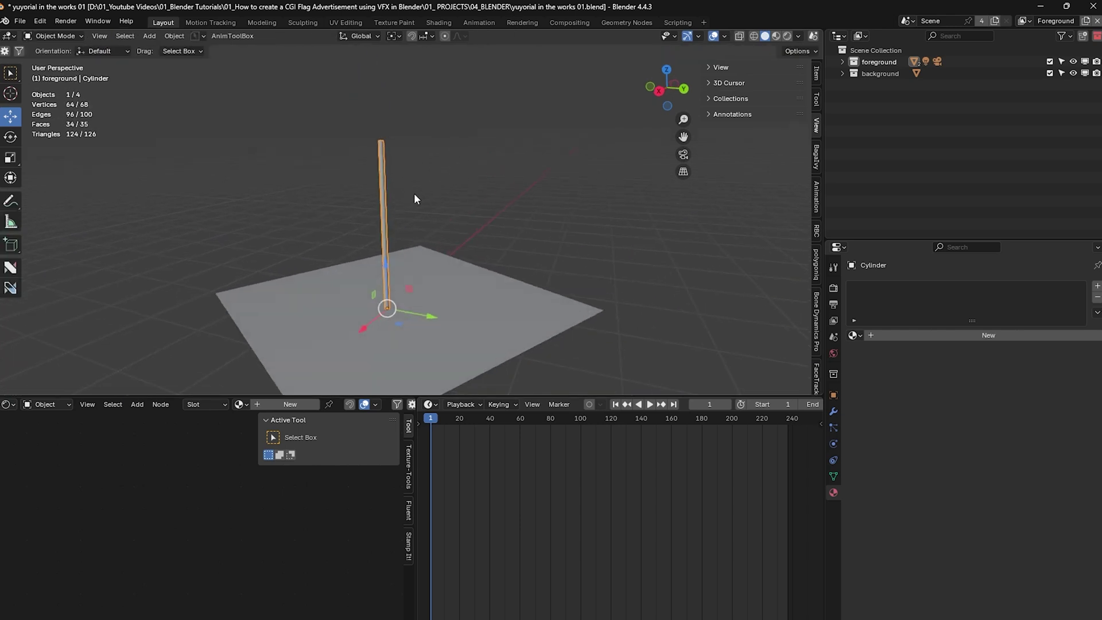
Step: Check the pole through the camera, expand the foreground collection, and bring up the Add > Mesh list
{"action": "key", "text": "KP_0"}
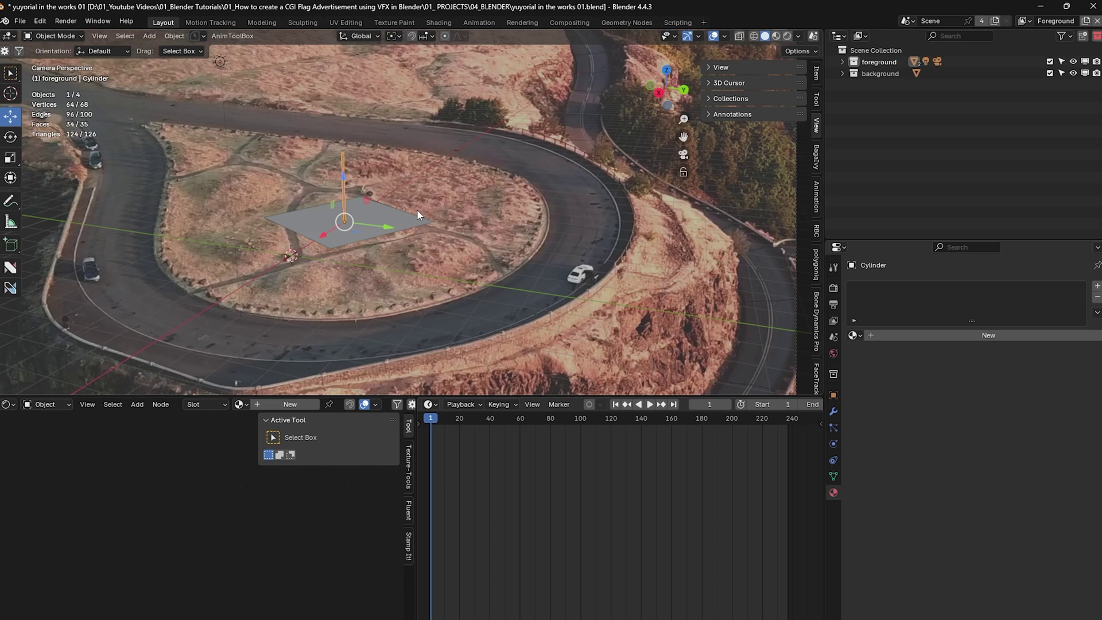
{"action": "key", "text": "KP_0"}
{"action": "scroll", "coordinate": [417, 214], "scroll_direction": "up", "scroll_amount": 3}
{"action": "left_click", "coordinate": [463, 166]}
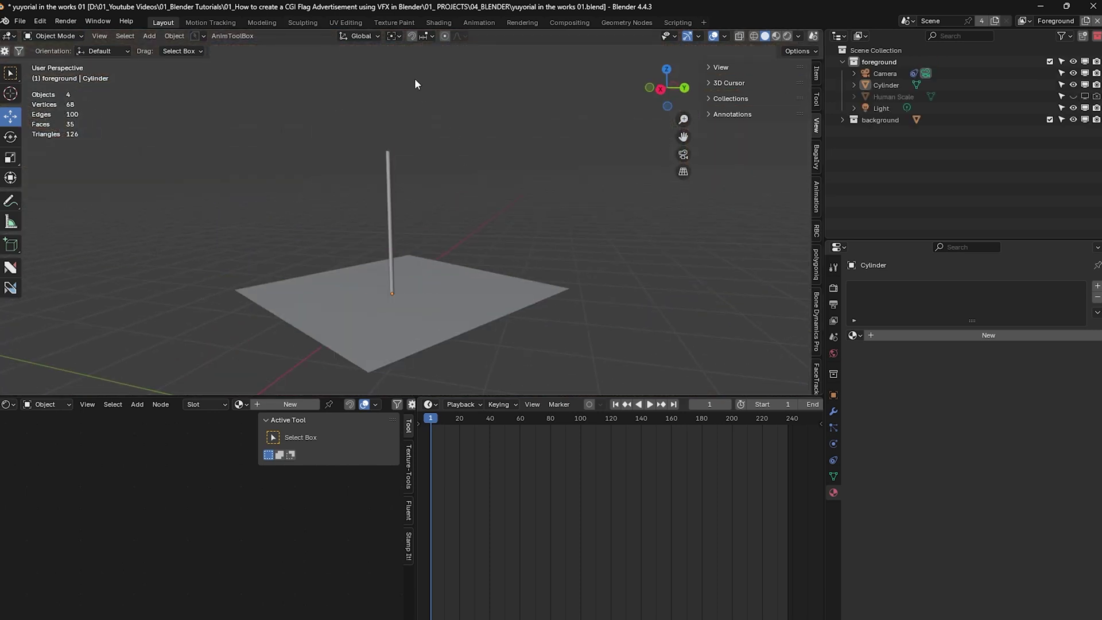
{"action": "scroll", "coordinate": [426, 287], "scroll_direction": "down", "scroll_amount": 1}
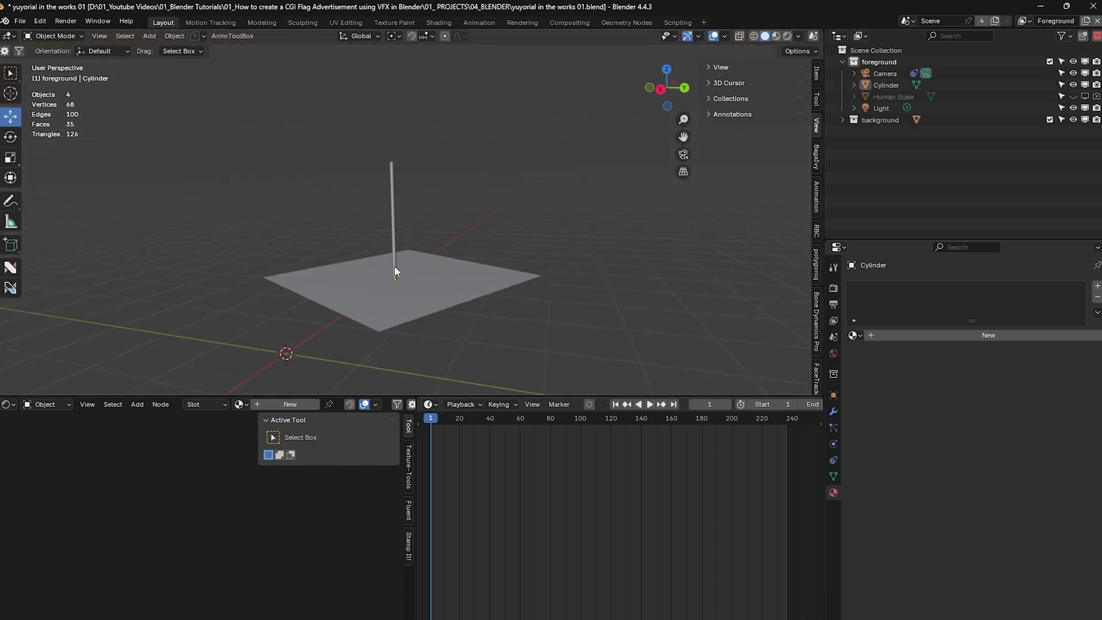
{"action": "scroll", "coordinate": [395, 270], "scroll_direction": "down", "scroll_amount": 1}
{"action": "key", "text": "shift+a"}
{"action": "mouse_move", "coordinate": [389, 268]}
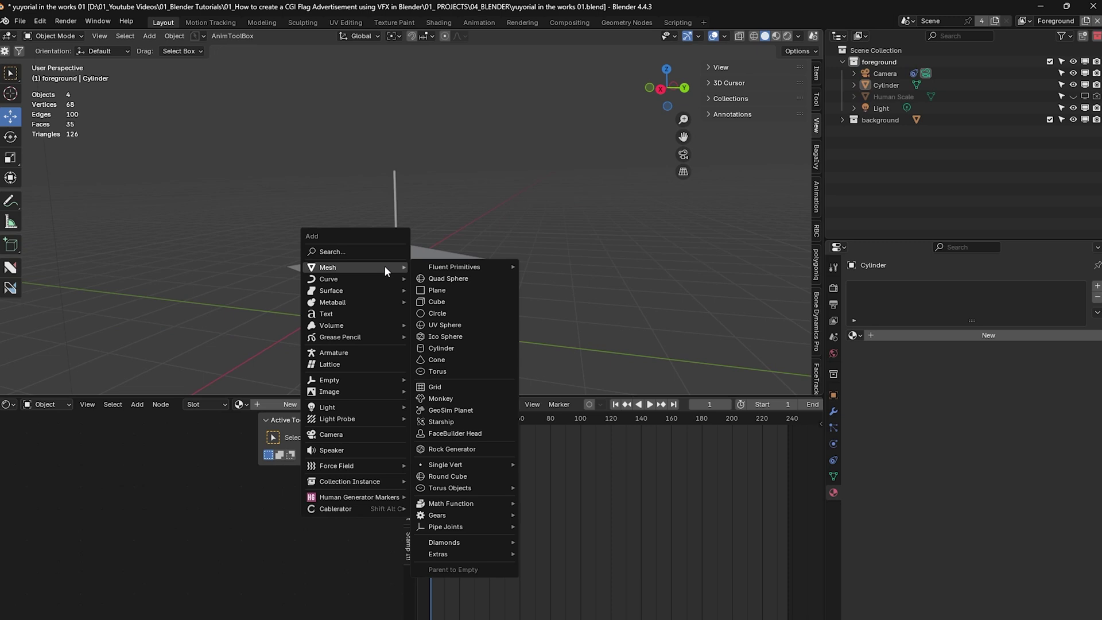
Step: Add a new plane, isolate it in local view and look straight down on it
{"action": "left_click", "coordinate": [464, 290]}
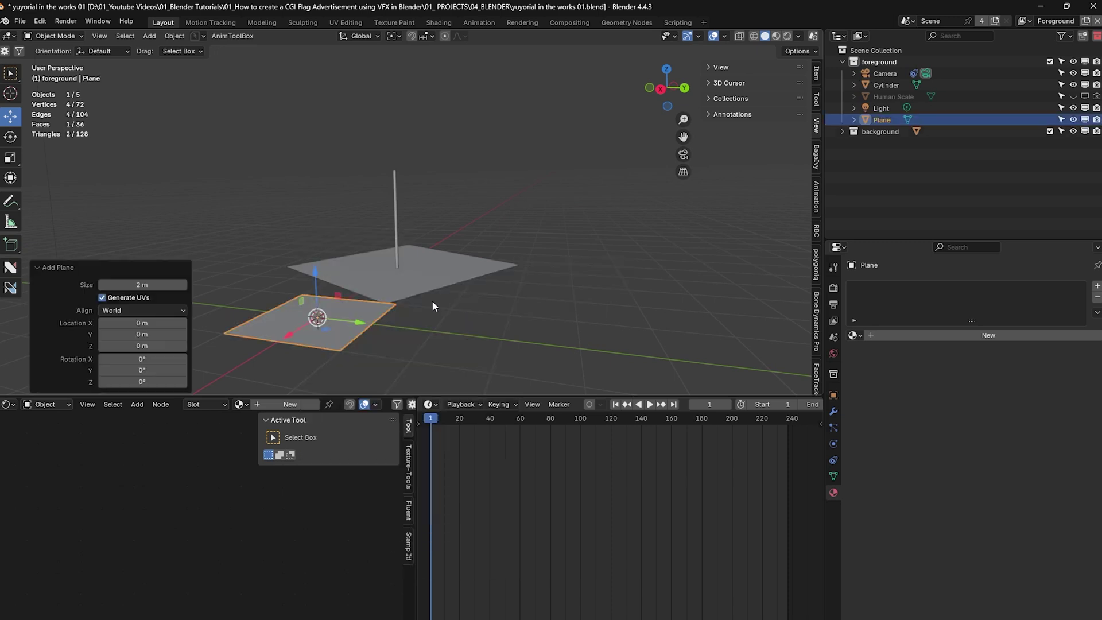
{"action": "scroll", "coordinate": [430, 302], "scroll_direction": "down", "scroll_amount": 2}
{"action": "scroll", "coordinate": [416, 310], "scroll_direction": "down", "scroll_amount": 1}
{"action": "scroll", "coordinate": [414, 298], "scroll_direction": "up", "scroll_amount": 1}
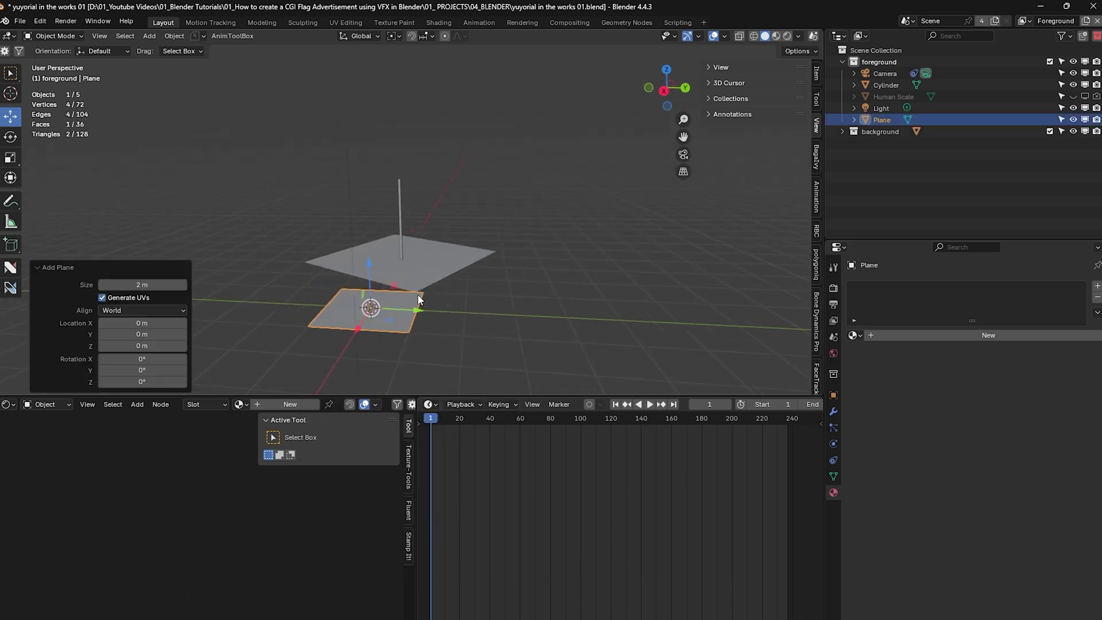
{"action": "key", "text": "KP_Divide"}
{"action": "mouse_move", "coordinate": [432, 286]}
{"action": "middle_mouse_down"}
{"action": "mouse_move", "coordinate": [432, 299]}
{"action": "mouse_move", "coordinate": [426, 265]}
{"action": "middle_mouse_up"}
{"action": "key", "text": "grave"}
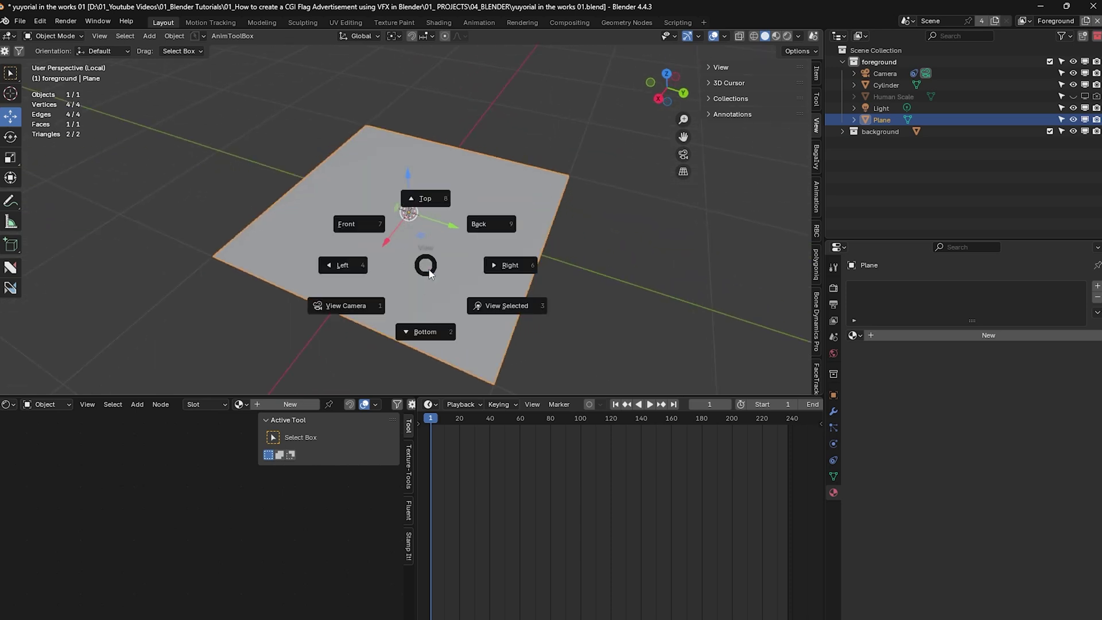
{"action": "left_click", "coordinate": [374, 231]}
{"action": "key", "text": "grave"}
{"action": "left_click", "coordinate": [385, 179]}
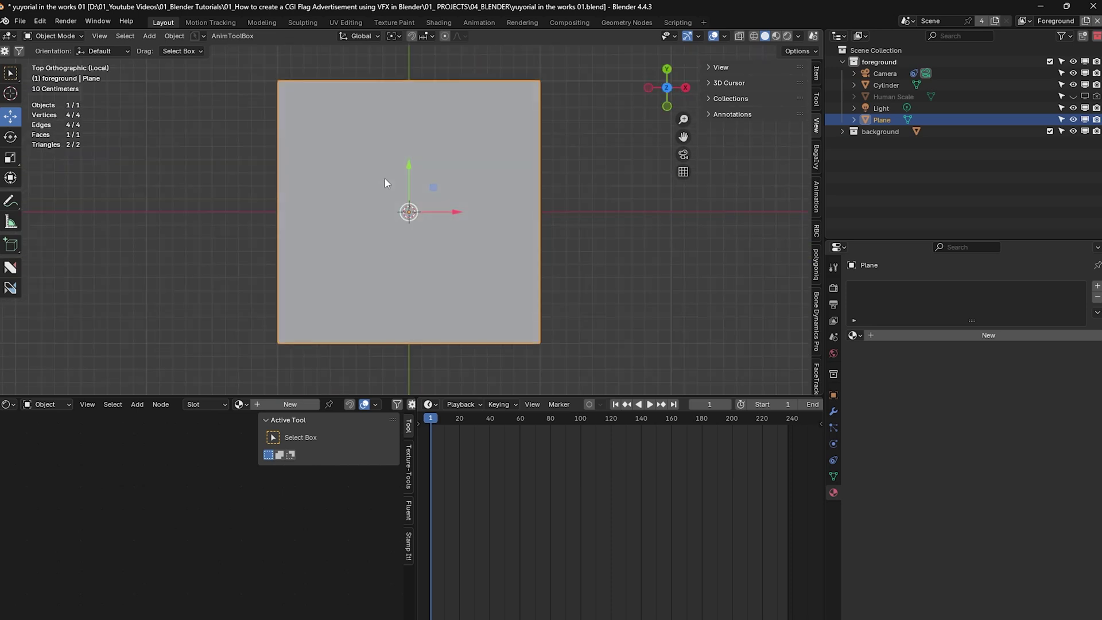
{"action": "scroll", "coordinate": [393, 195], "scroll_direction": "down", "scroll_amount": 2}
{"action": "scroll", "coordinate": [419, 221], "scroll_direction": "down", "scroll_amount": 1}
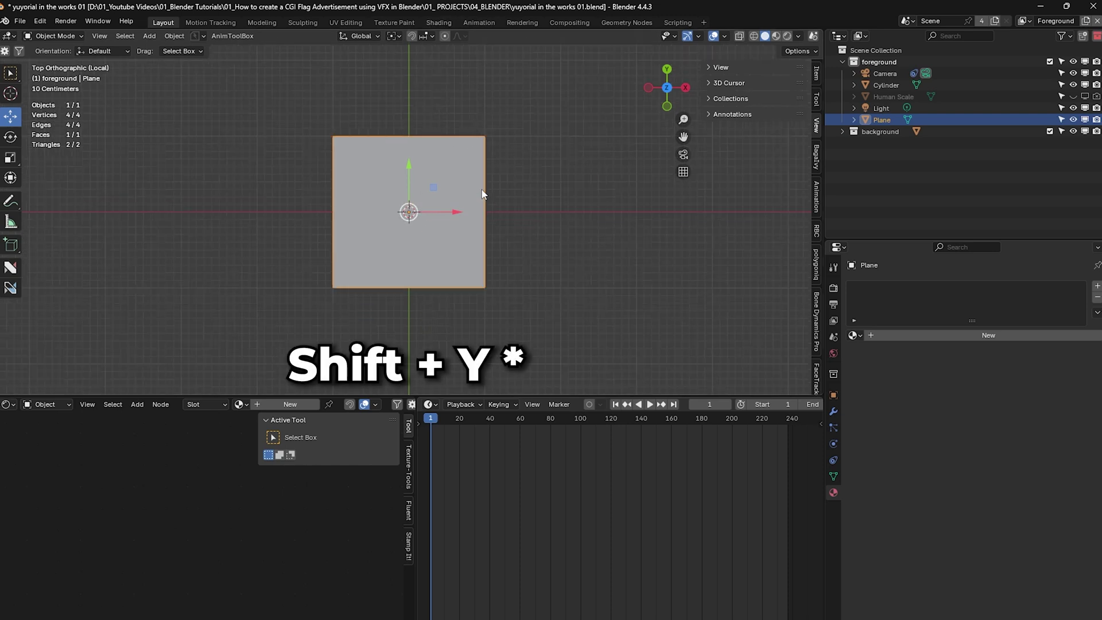
Step: Widen the plane 2.1 times along X, apply its scale, and enter Edit Mode
{"action": "key", "text": "s"}
{"action": "key", "text": "shift+y"}
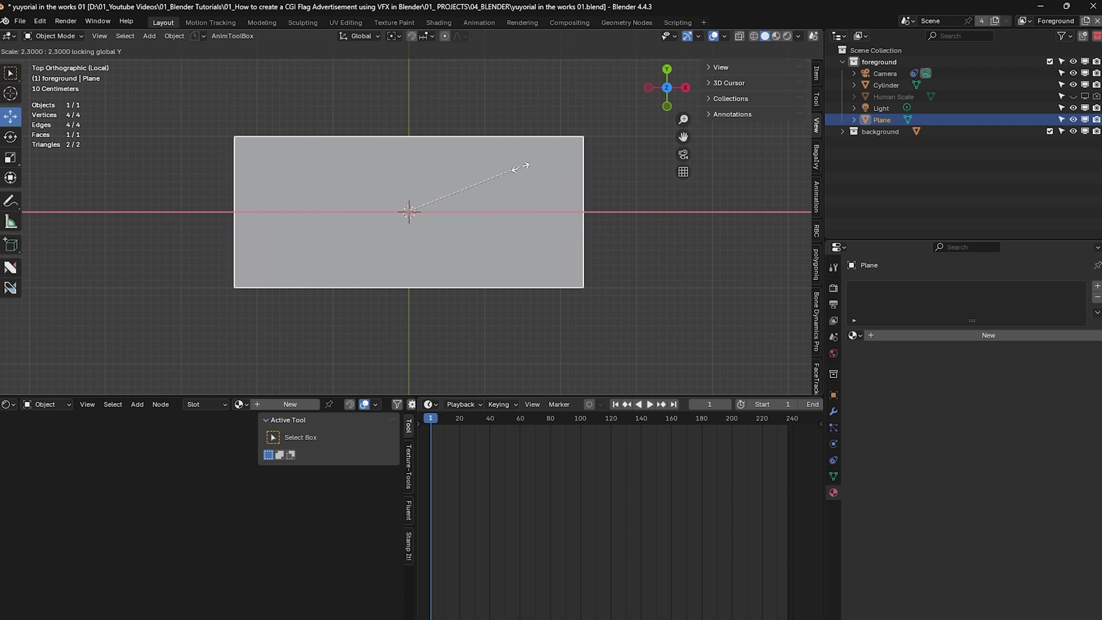
{"action": "left_click", "coordinate": [519, 170]}
{"action": "middle_click_drag", "start_coordinate": [457, 247], "coordinate": [438, 212]}
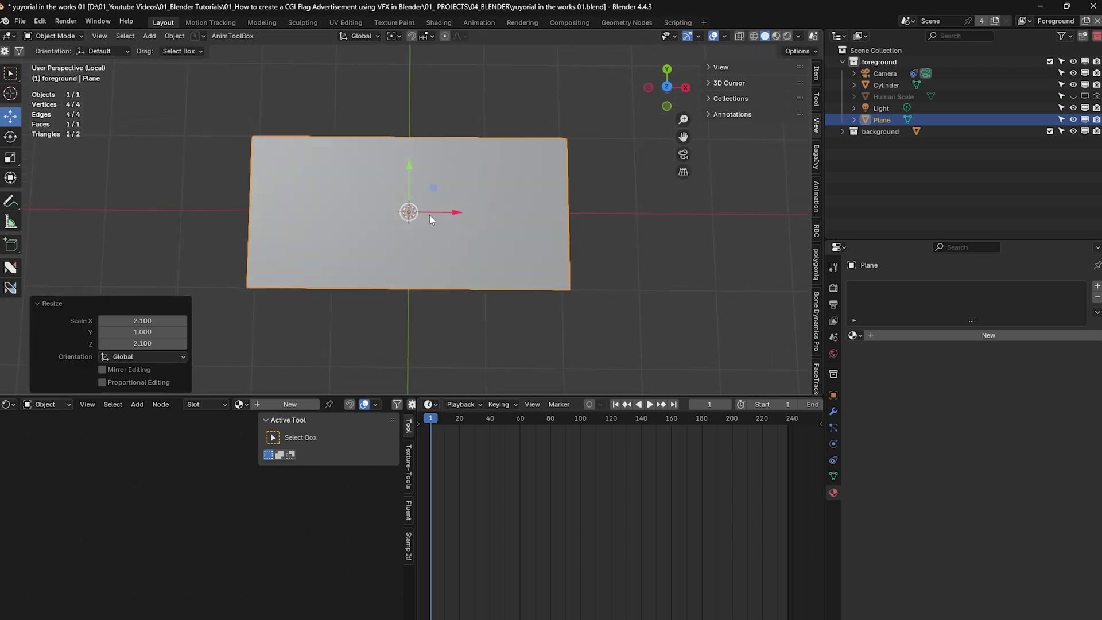
{"action": "key", "text": "ctrl+a"}
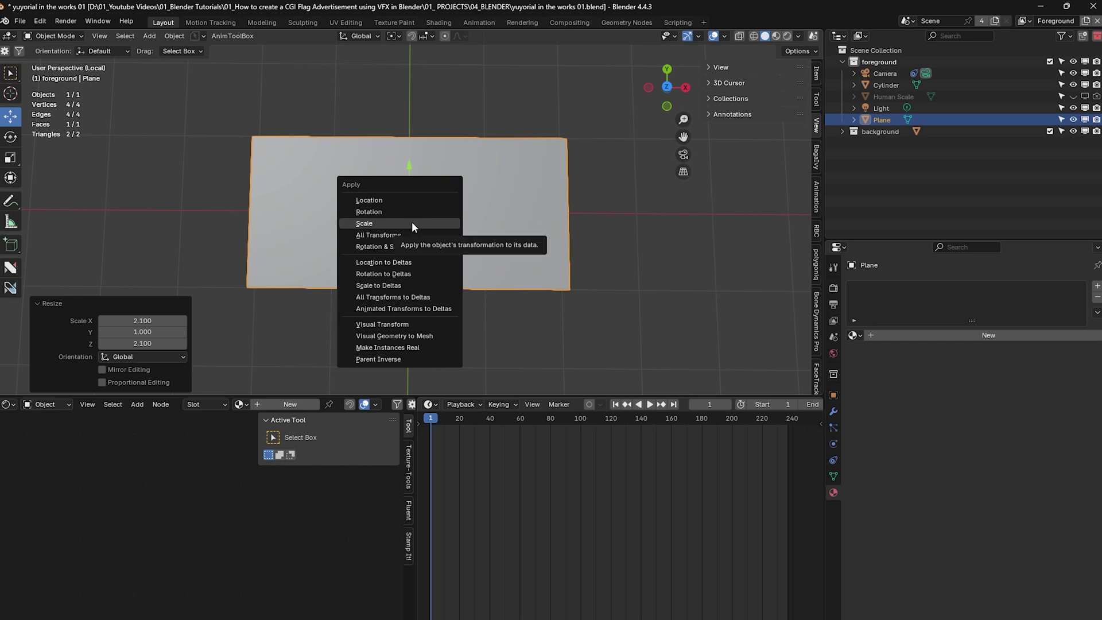
{"action": "left_click", "coordinate": [411, 224]}
{"action": "key", "text": "ctrl+Tab"}
{"action": "left_click", "coordinate": [454, 194]}
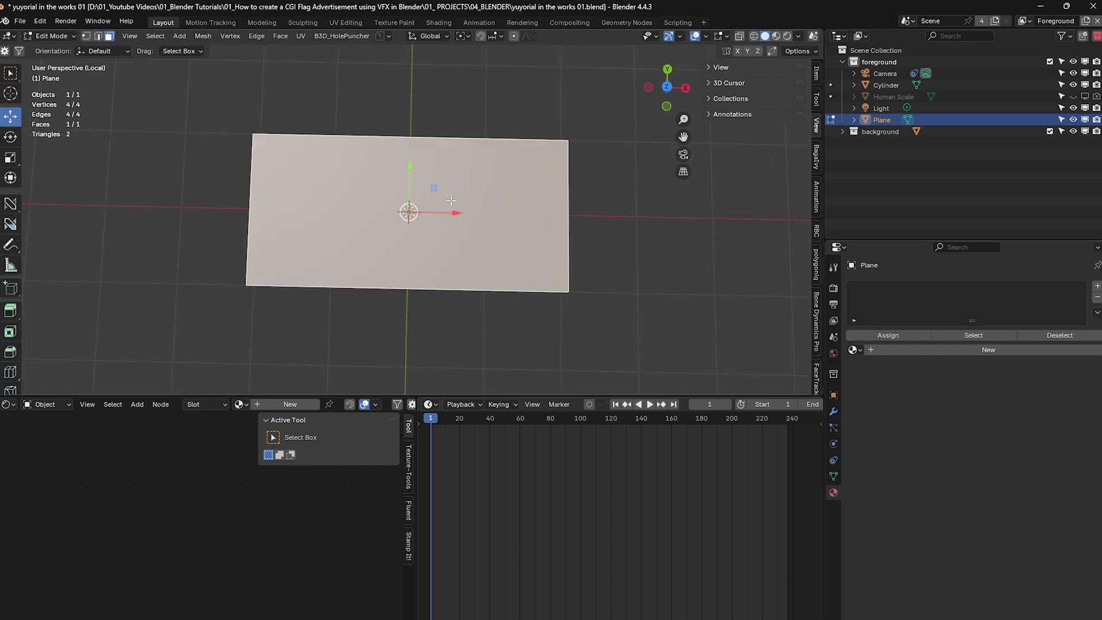
Step: Add a centre loop cut, then subdivide the whole plane with 35 cuts
{"action": "key", "text": "ctrl+r"}
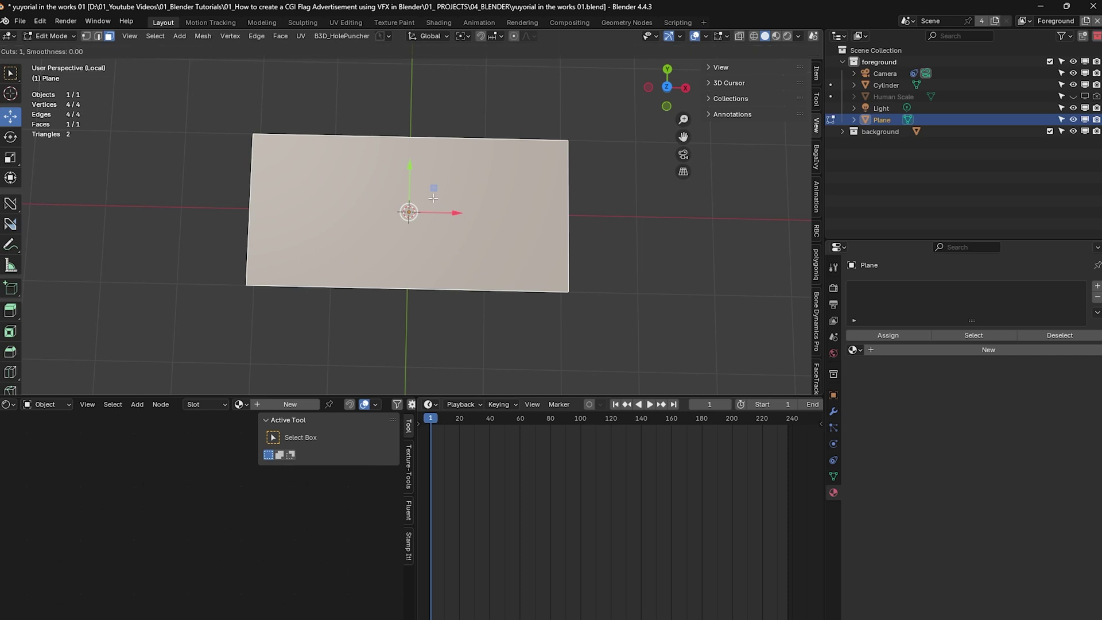
{"action": "left_click", "coordinate": [414, 142]}
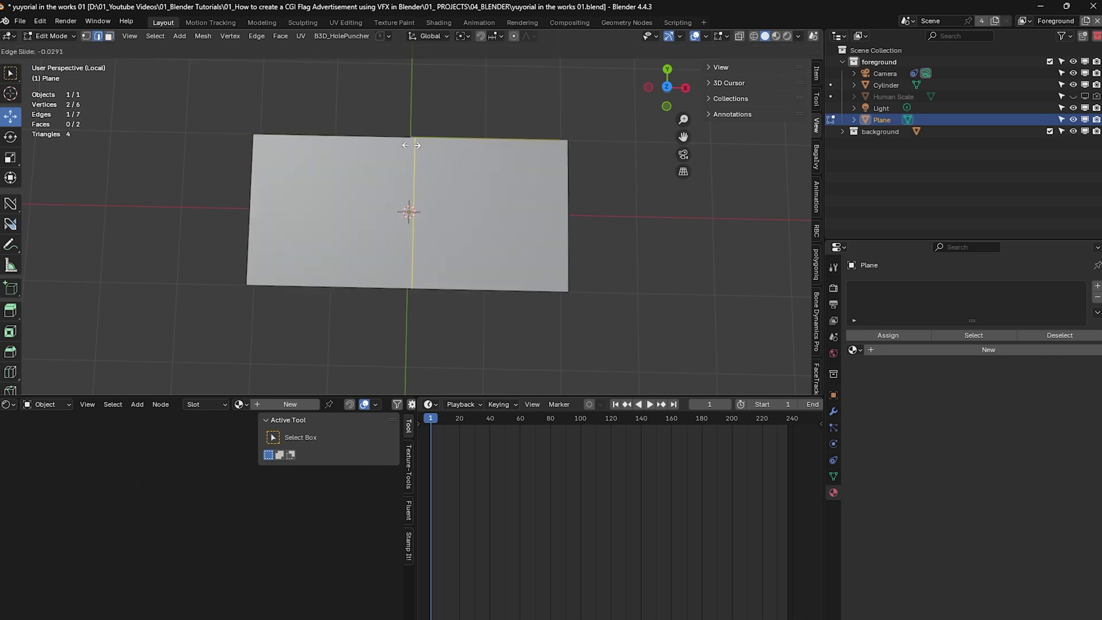
{"action": "right_click", "coordinate": [411, 146]}
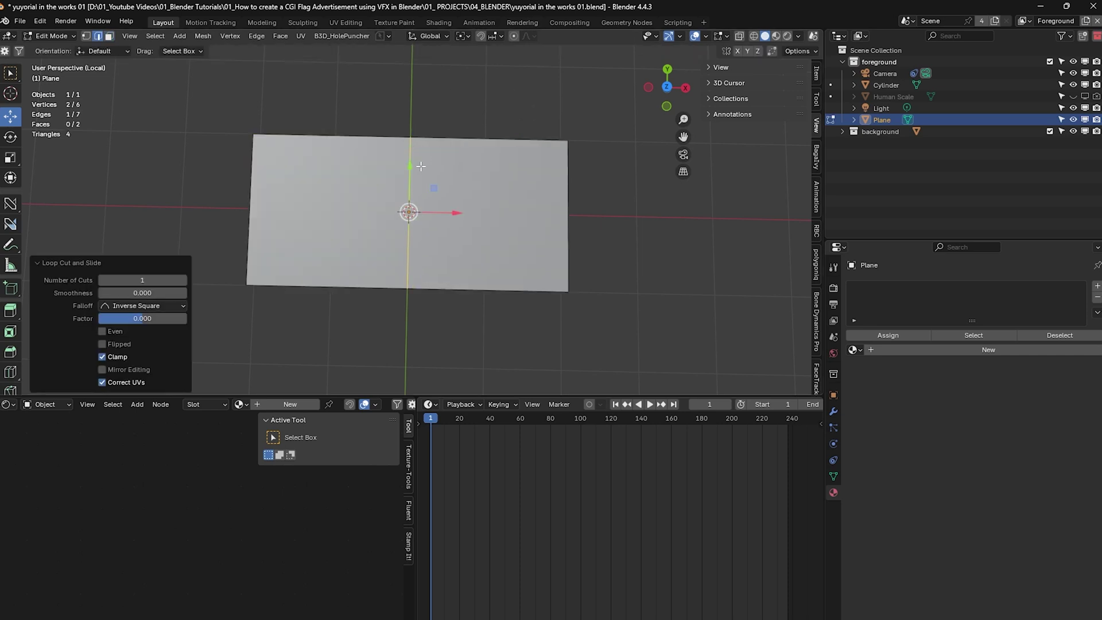
{"action": "key", "text": "a"}
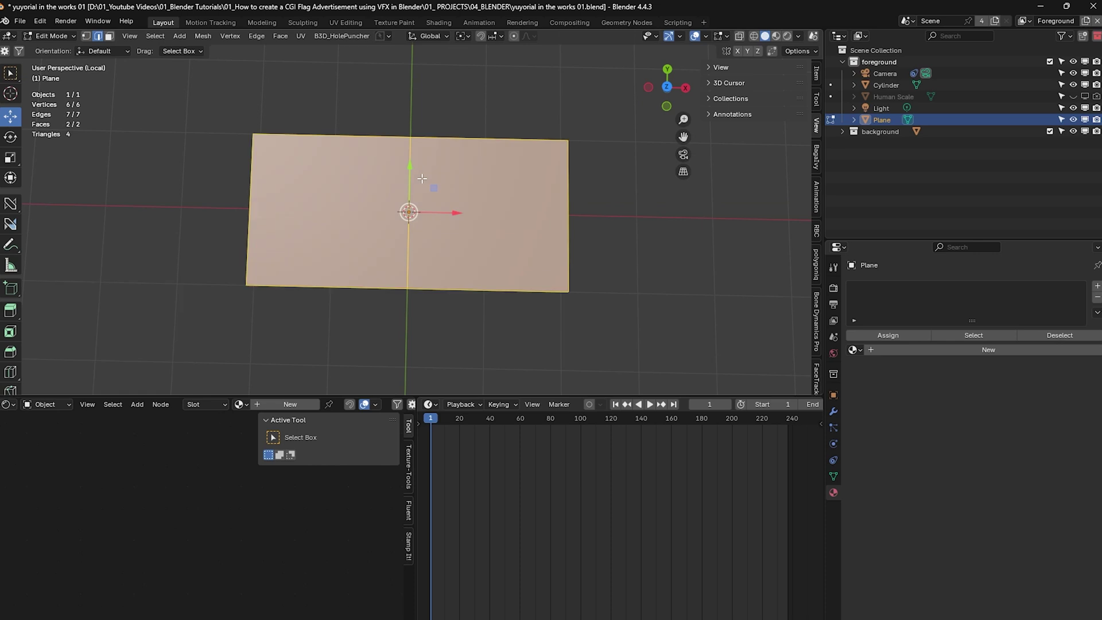
{"action": "key", "text": "ctrl+e"}
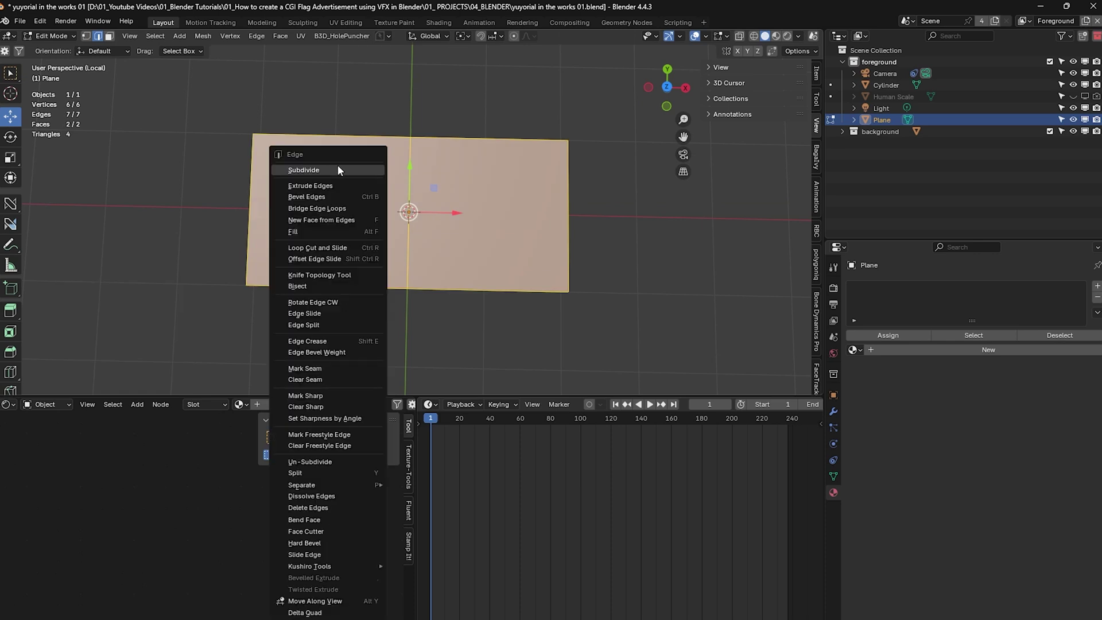
{"action": "left_click", "coordinate": [342, 171]}
{"action": "left_click", "coordinate": [142, 305]}
{"action": "type", "text": "35"}
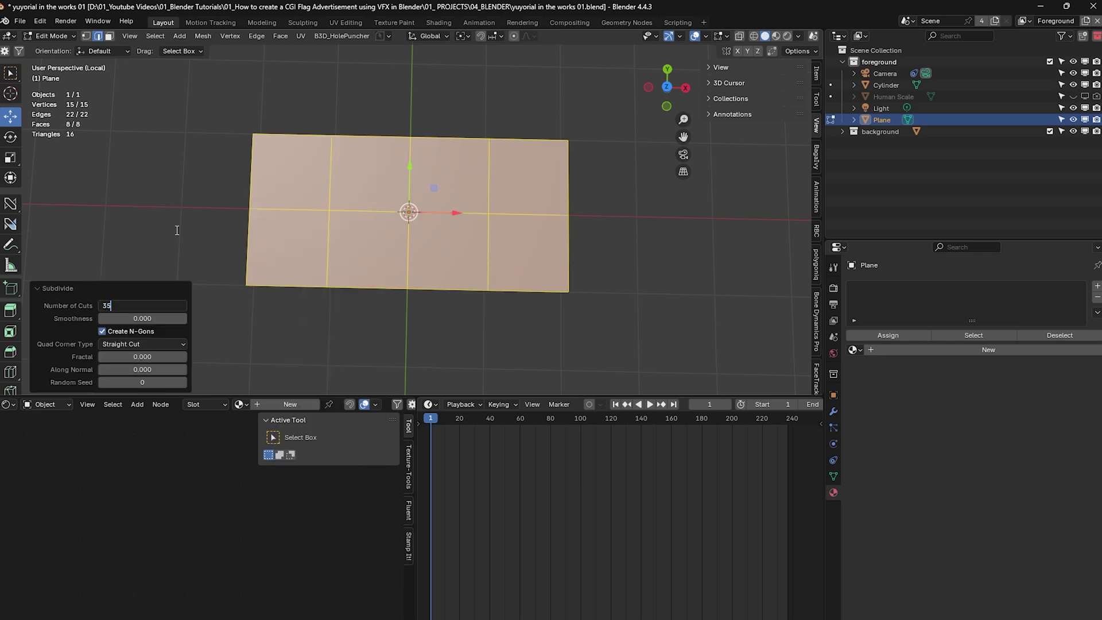
{"action": "key", "text": "Return"}
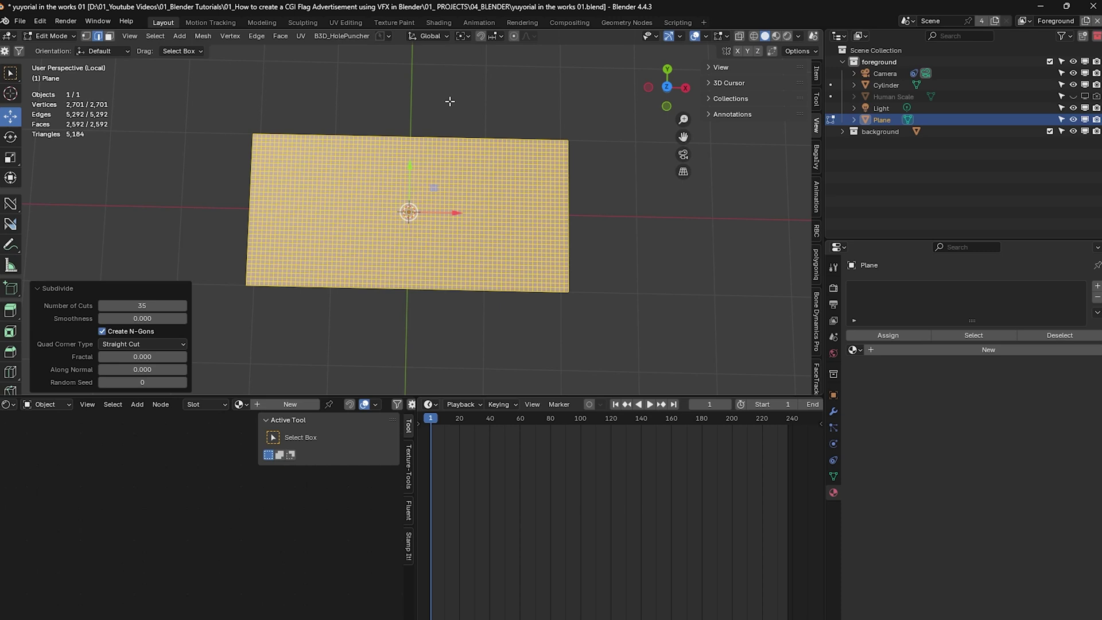
{"action": "mouse_move", "coordinate": [405, 199]}
{"action": "middle_mouse_down"}
{"action": "mouse_move", "coordinate": [377, 205]}
{"action": "mouse_move", "coordinate": [406, 187]}
{"action": "mouse_move", "coordinate": [388, 200]}
{"action": "mouse_move", "coordinate": [399, 203]}
{"action": "middle_mouse_up"}
Step: Rotate the plane 90° about X so it stands upright, viewed from the front
{"action": "key", "text": "r"}
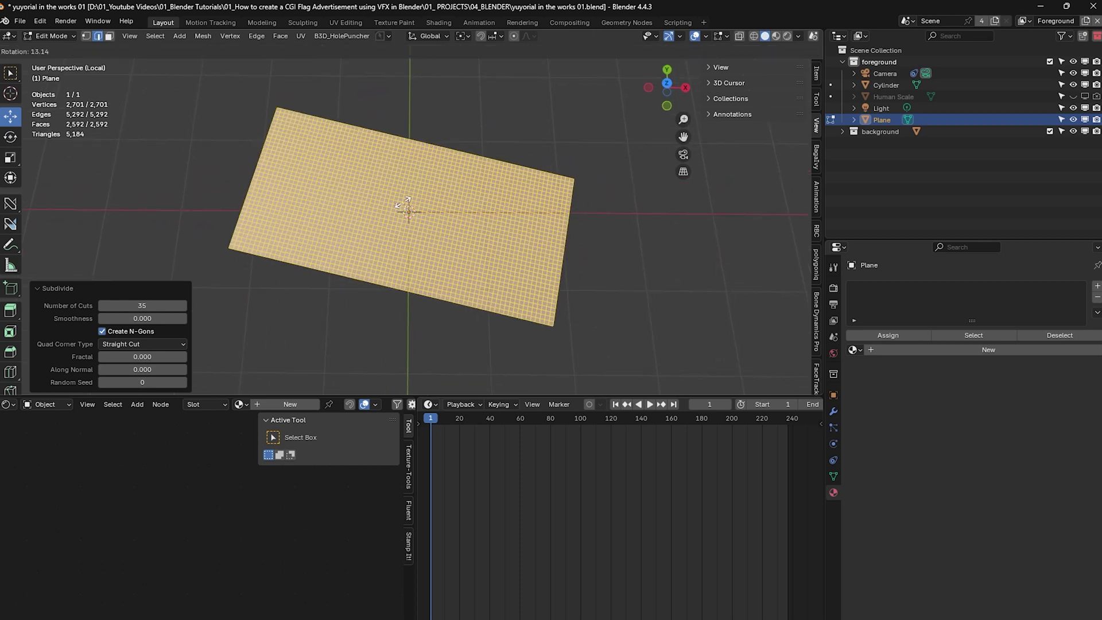
{"action": "type", "text": "x"}
{"action": "type", "text": "90"}
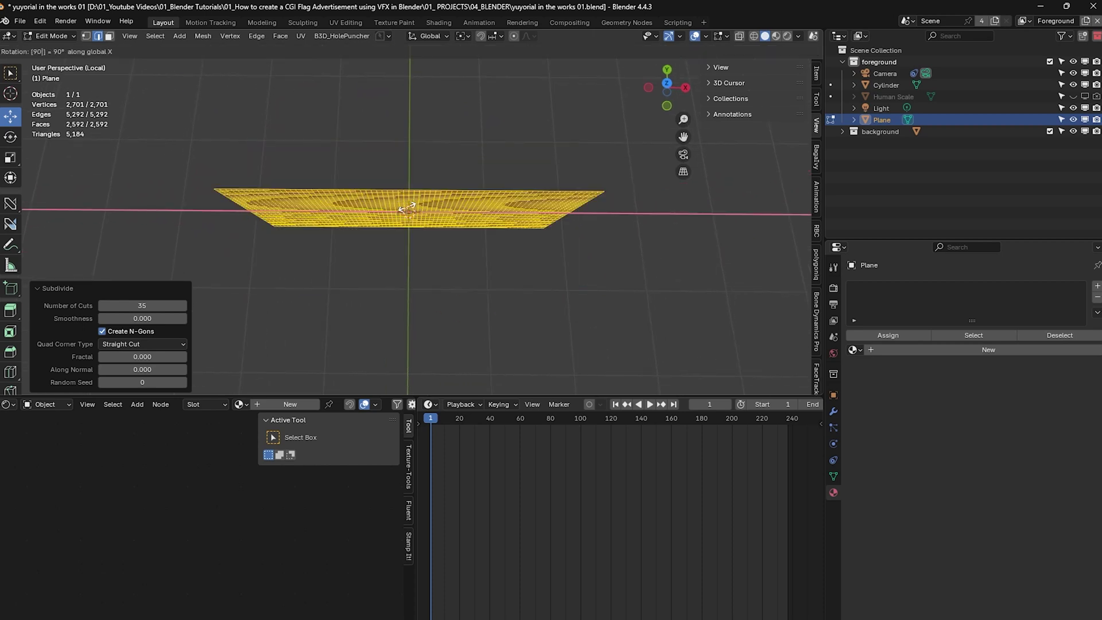
{"action": "key", "text": "Return"}
{"action": "key", "text": "KP_1"}
{"action": "scroll", "coordinate": [396, 198], "scroll_direction": "up", "scroll_amount": 1}
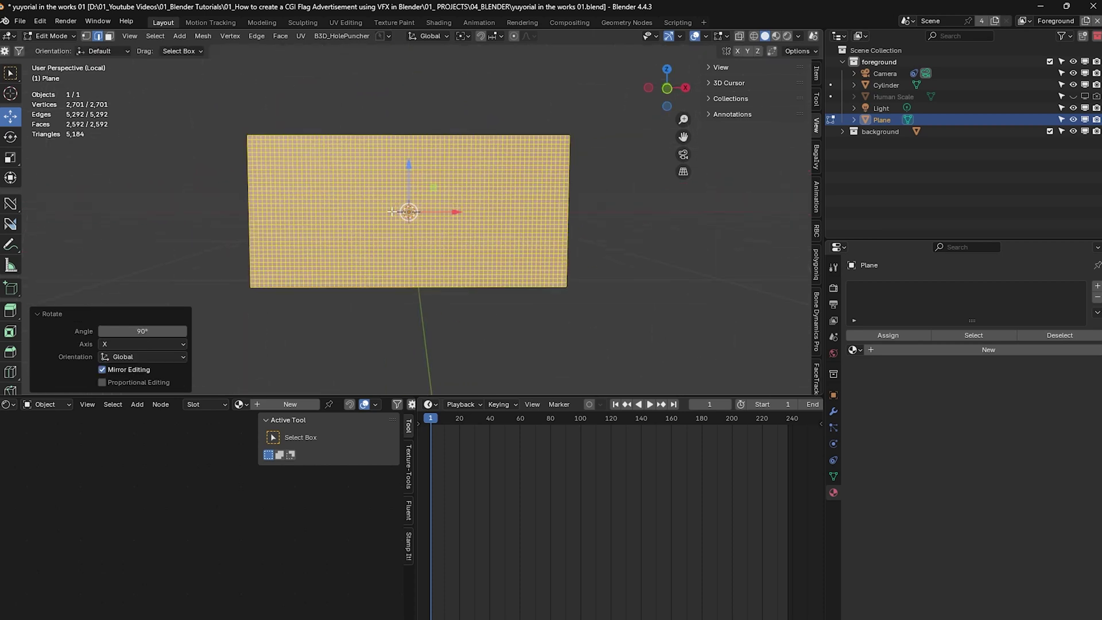
Step: In vertex select mode, select only the column of vertices along the plane's left edge
{"action": "key", "text": "ctrl+Tab"}
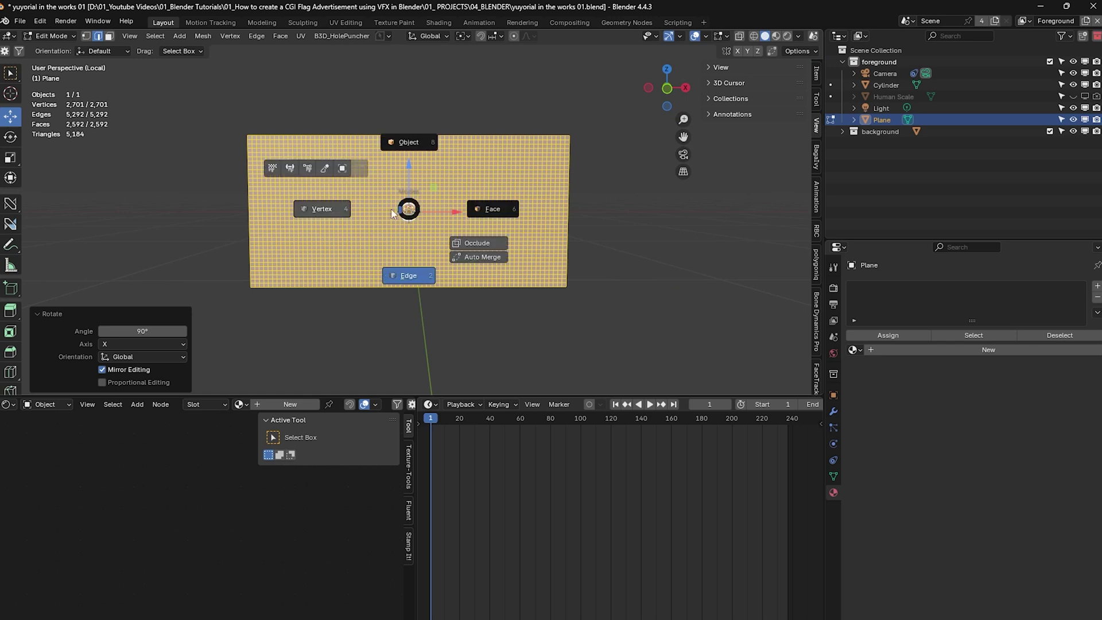
{"action": "left_click", "coordinate": [332, 211]}
{"action": "key", "text": "alt+a"}
{"action": "scroll", "coordinate": [396, 223], "scroll_direction": "up", "scroll_amount": 2}
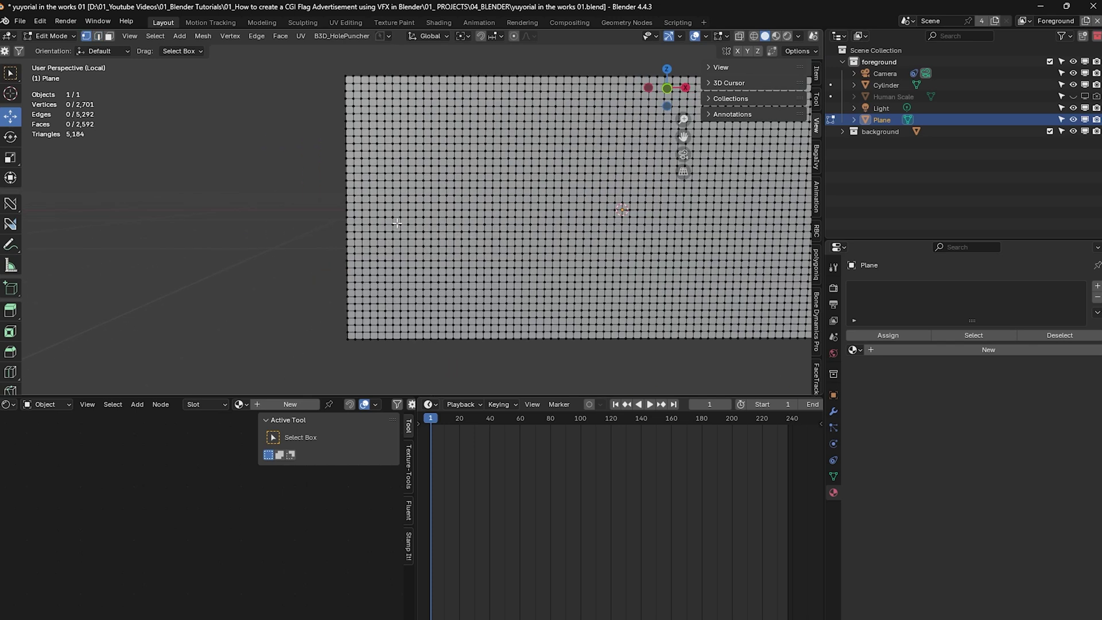
{"action": "middle_click_drag", "start_coordinate": [525, 260], "coordinate": [437, 264], "text": "shift"}
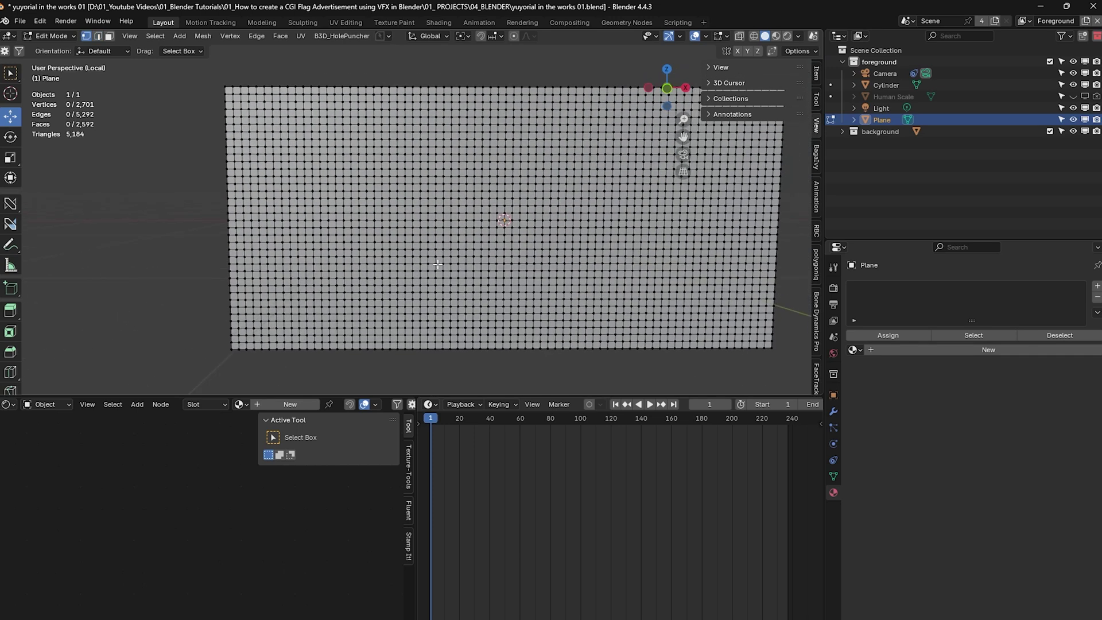
{"action": "key", "text": "KP_1"}
{"action": "left_click_drag", "start_coordinate": [251, 74], "coordinate": [298, 367]}
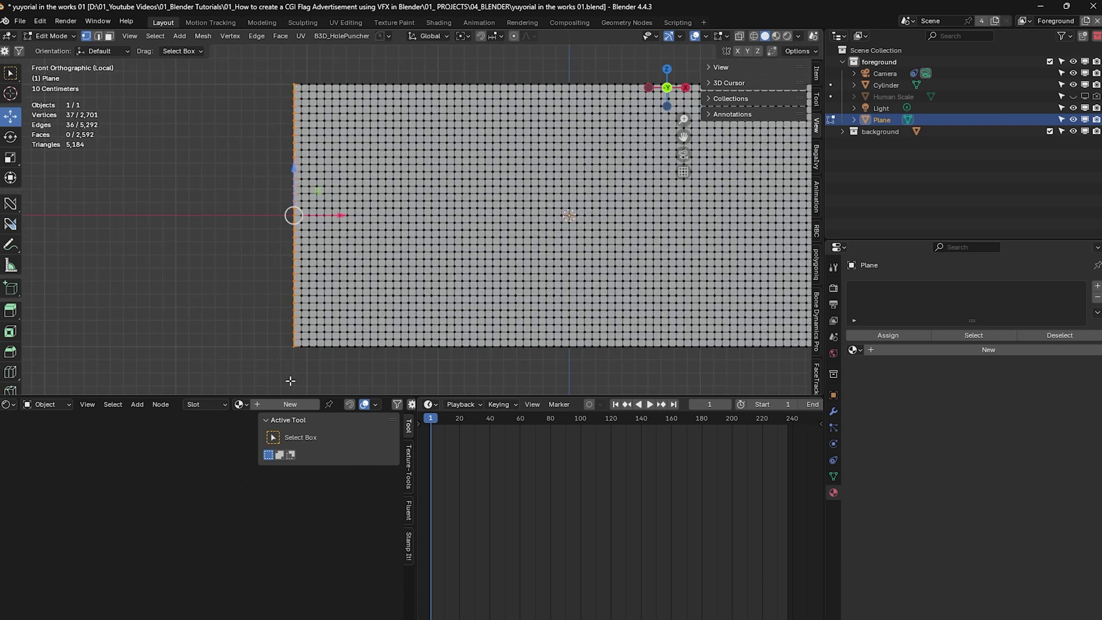
{"action": "middle_click_drag", "start_coordinate": [297, 319], "coordinate": [310, 322]}
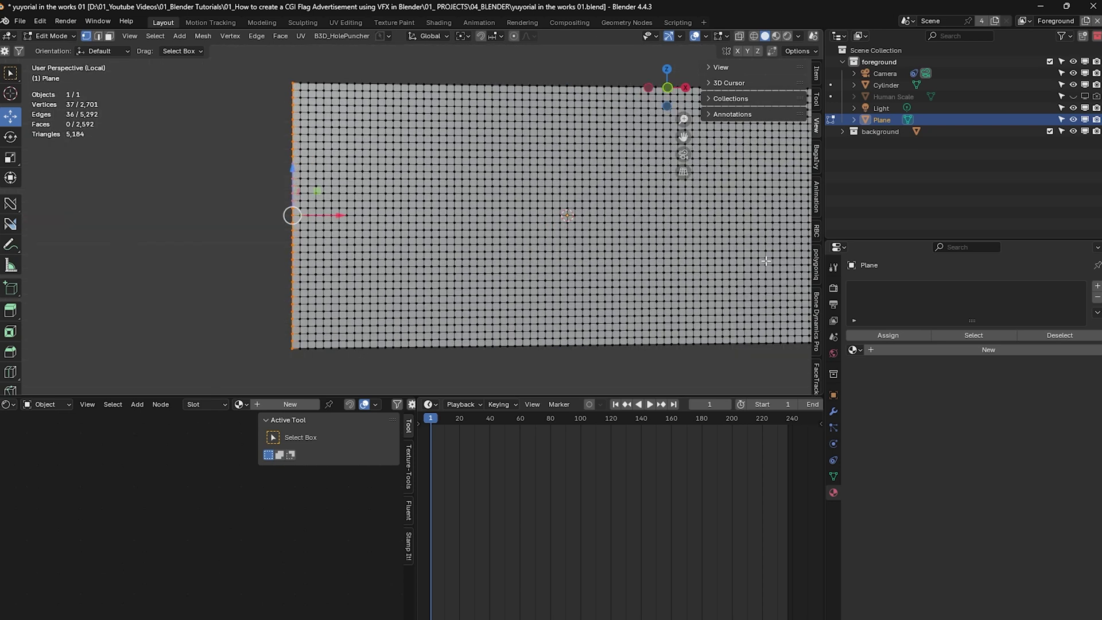
Step: Add a vertex group in the mesh data properties and name it 'Flag pin'
{"action": "left_click", "coordinate": [833, 477]}
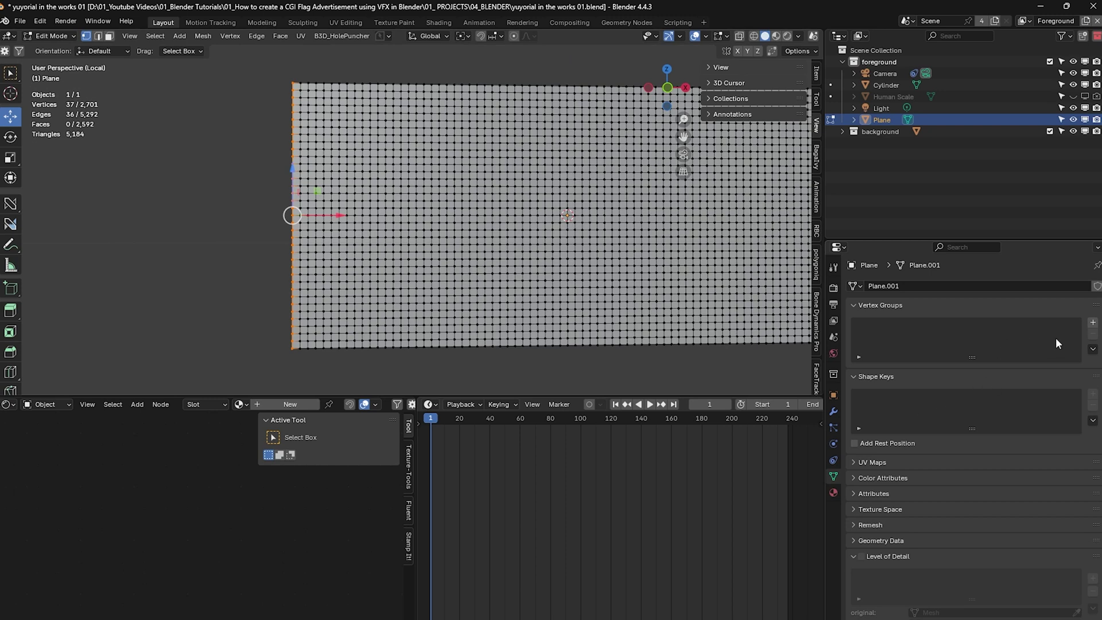
{"action": "left_click", "coordinate": [1093, 322]}
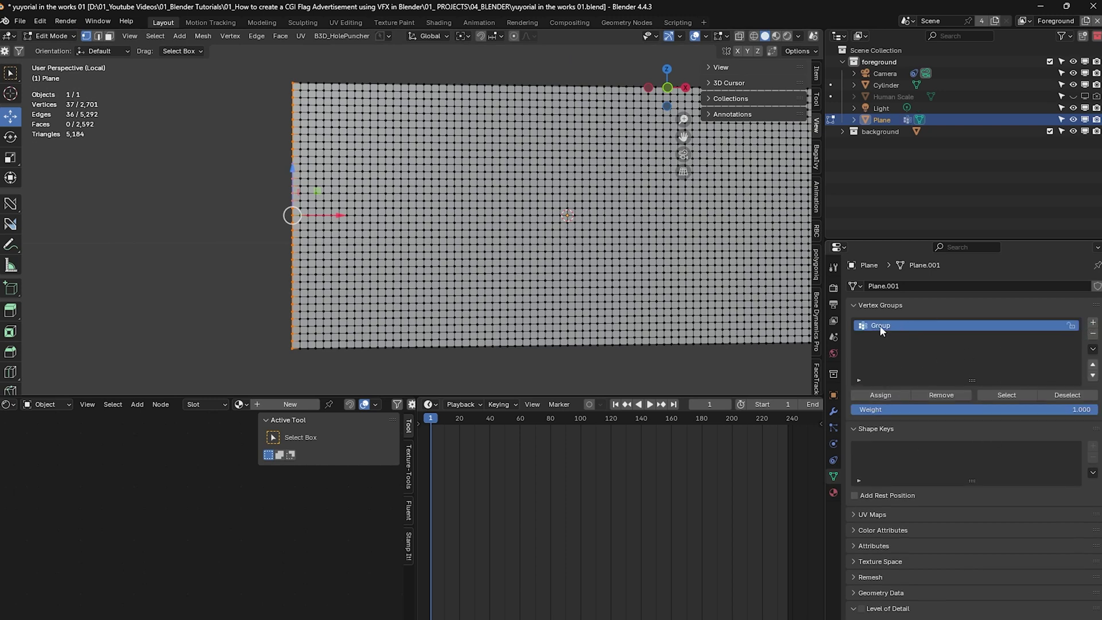
{"action": "double_click", "coordinate": [898, 326]}
{"action": "type", "text": "Flag pin"}
{"action": "key", "text": "Return"}
{"action": "middle_click_drag", "start_coordinate": [545, 247], "coordinate": [540, 260]}
Step: Return to Object Mode and add Cloth physics to the flag plane
{"action": "key", "text": "ctrl+Tab"}
{"action": "left_click", "coordinate": [418, 259]}
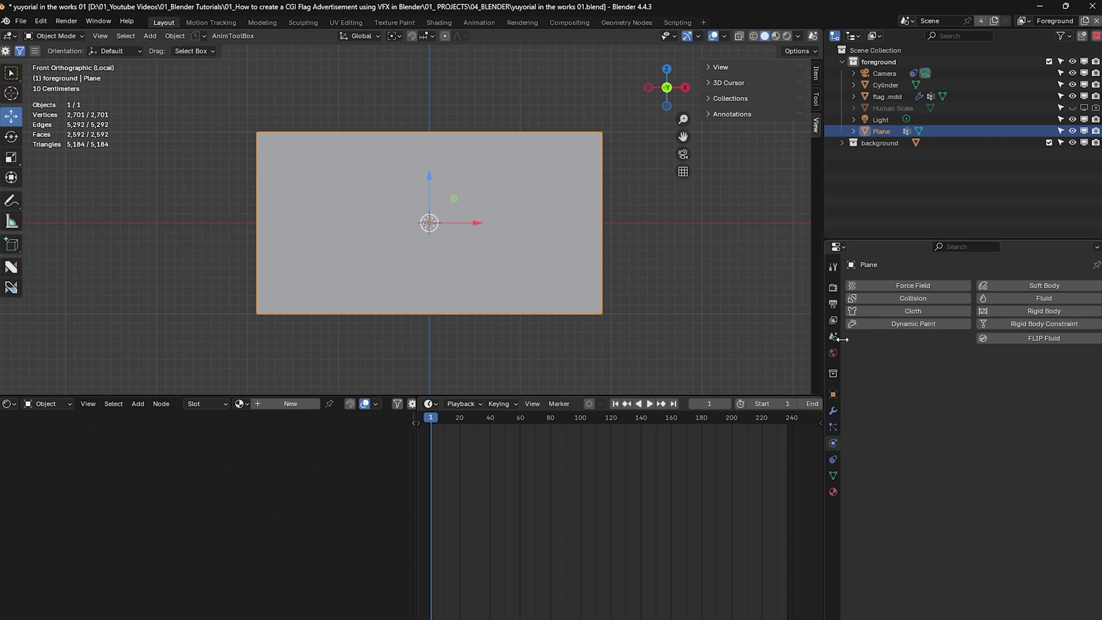
{"action": "left_click", "coordinate": [908, 310]}
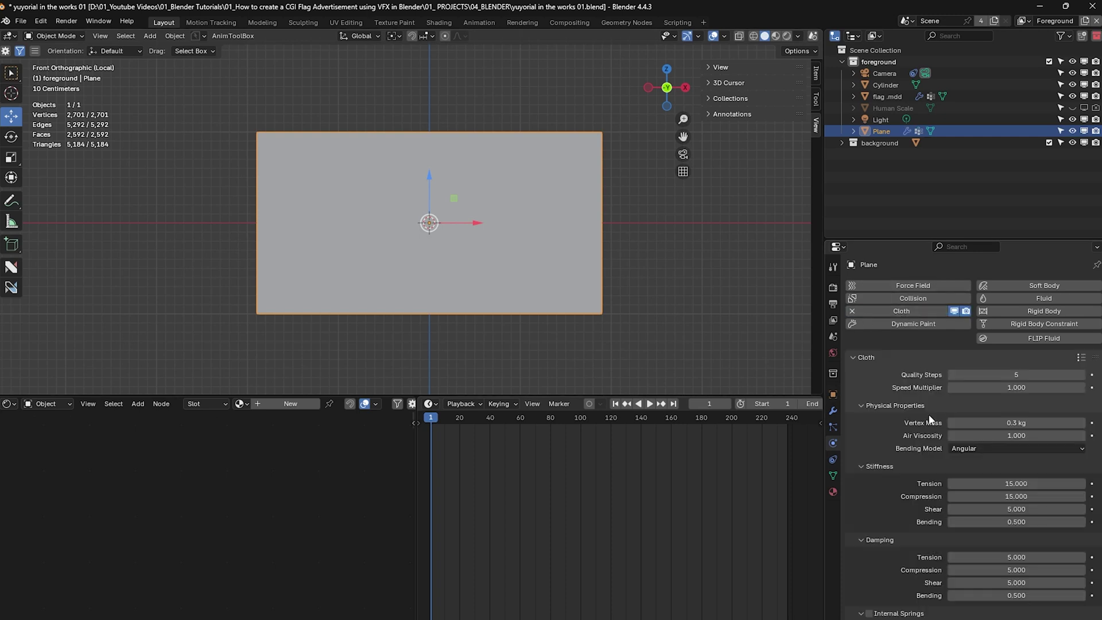
{"action": "scroll", "coordinate": [930, 419], "scroll_direction": "down", "scroll_amount": 10}
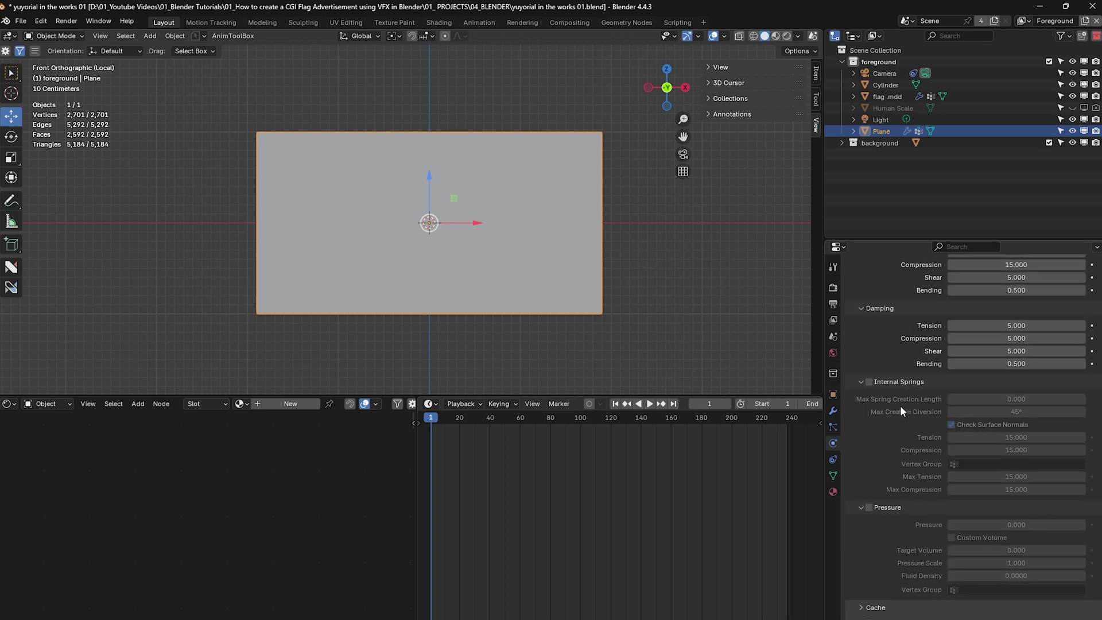
{"action": "scroll", "coordinate": [901, 408], "scroll_direction": "down", "scroll_amount": 6}
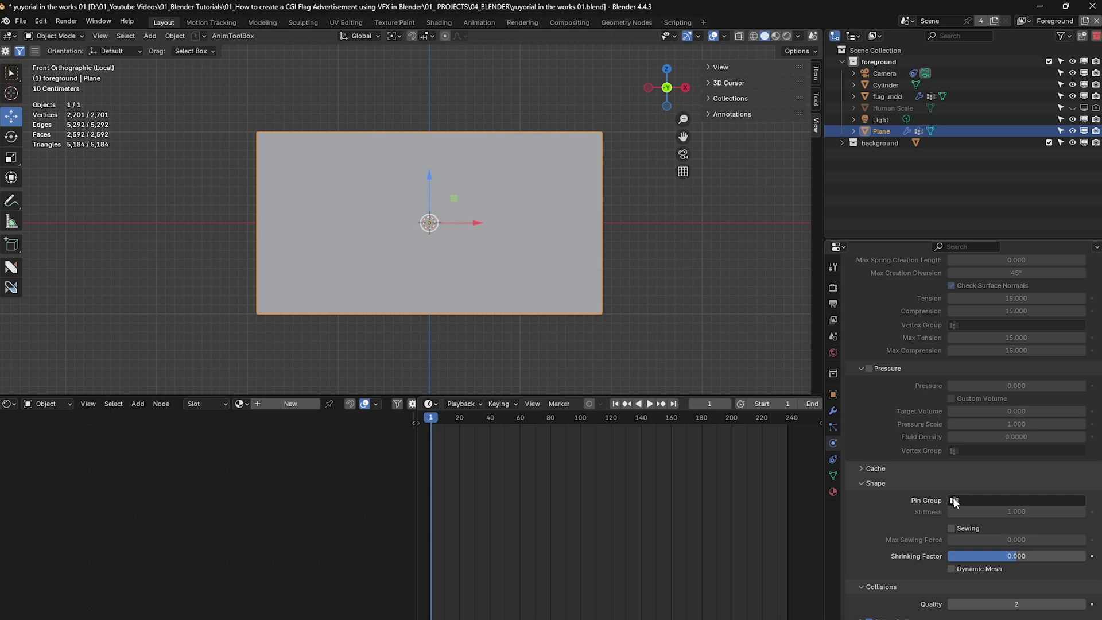
Step: Set the cloth Pin Group to Flag pin, enable Self Collisions, and test-play the simulation
{"action": "left_click", "coordinate": [954, 501]}
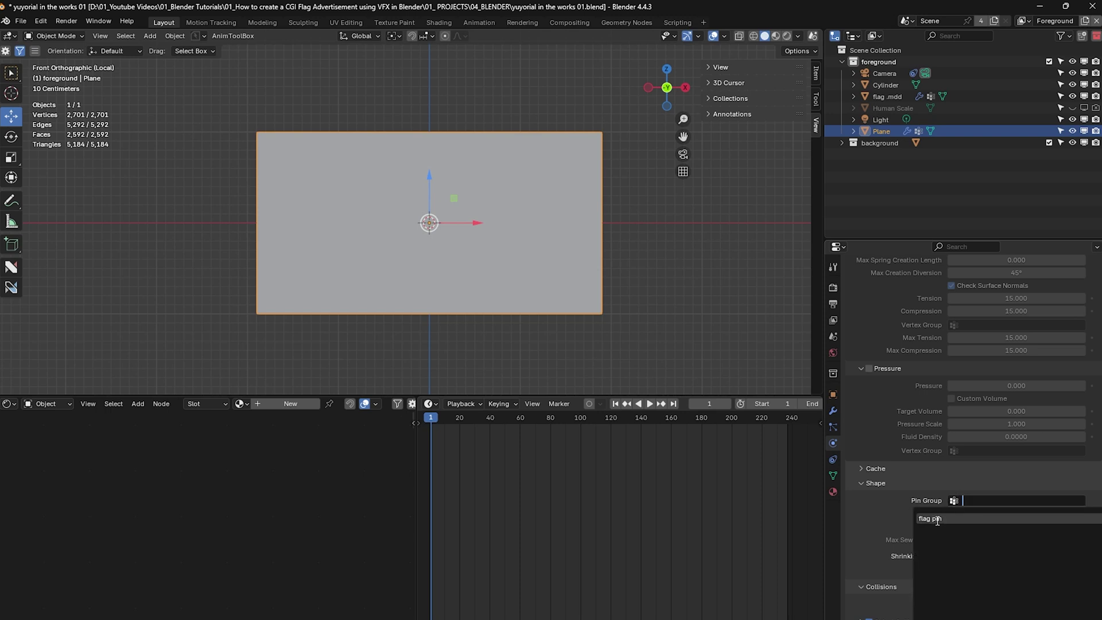
{"action": "left_click", "coordinate": [937, 519]}
{"action": "scroll", "coordinate": [896, 520], "scroll_direction": "down", "scroll_amount": 2}
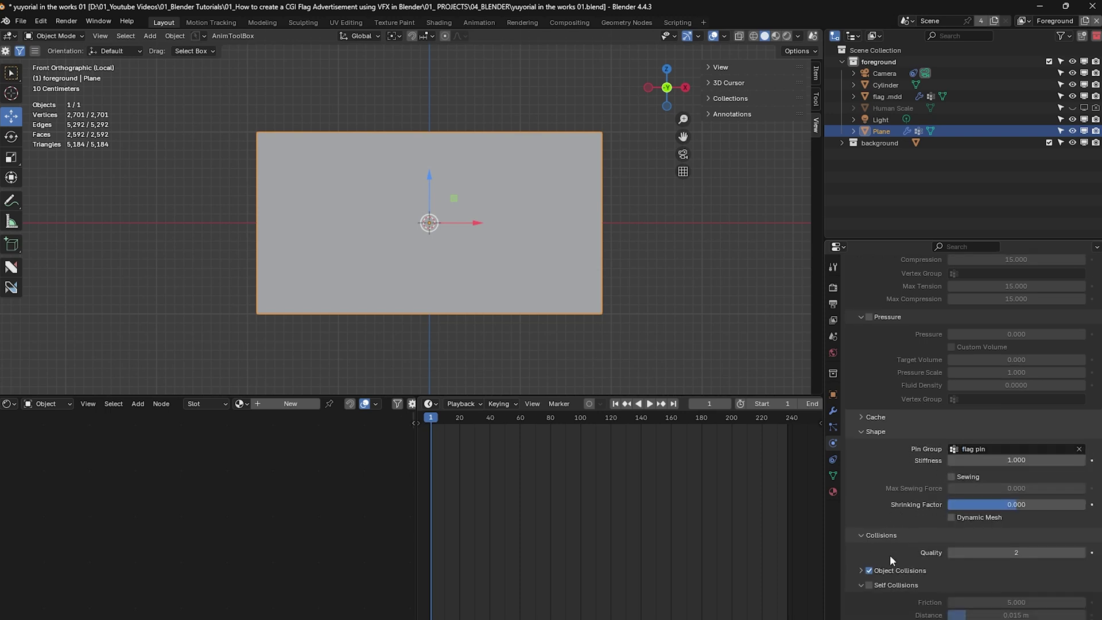
{"action": "left_click", "coordinate": [868, 586]}
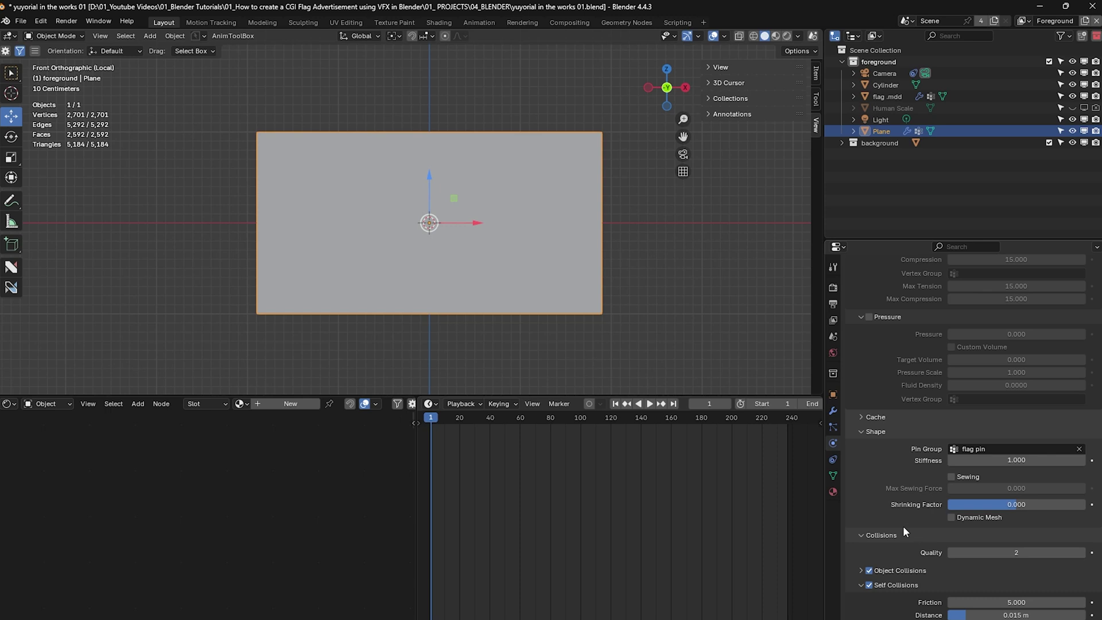
{"action": "key", "text": "space"}
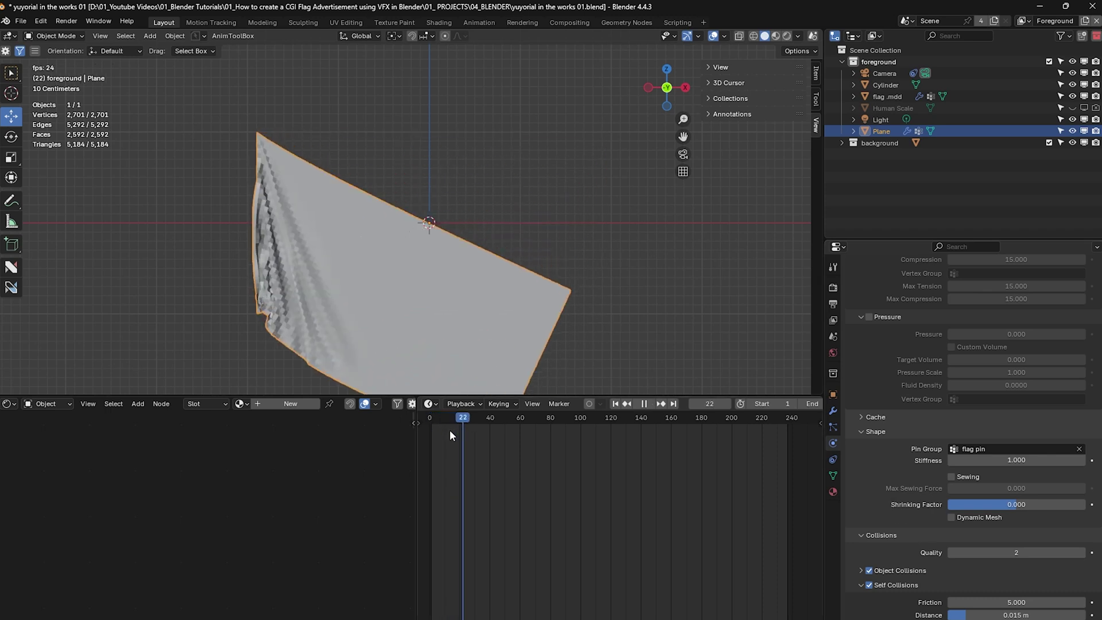
{"action": "key", "text": "Escape"}
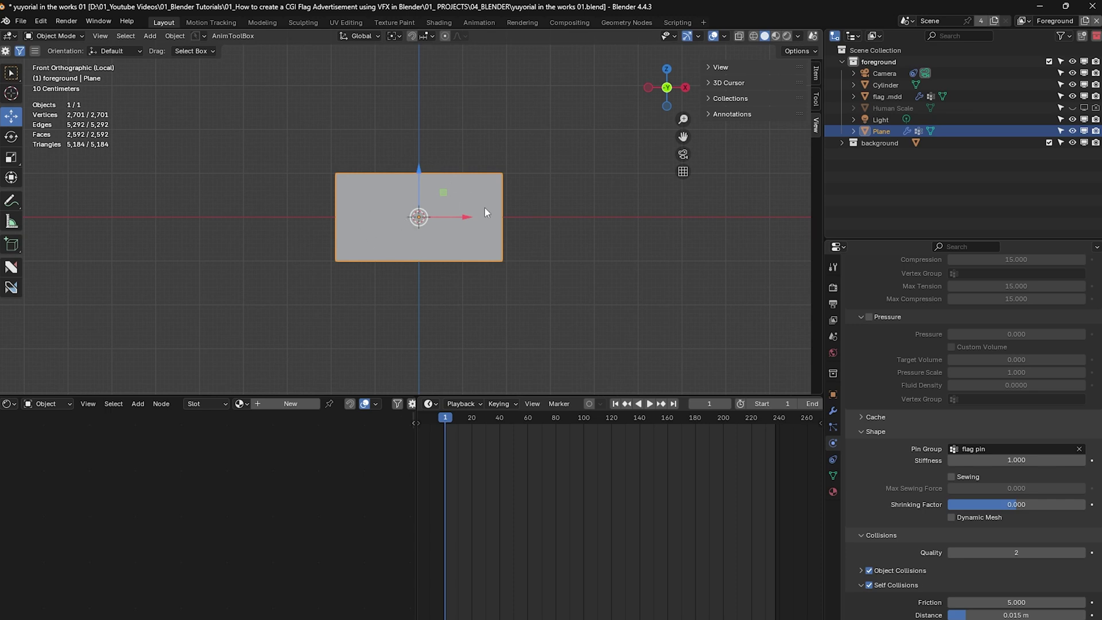
Step: Add a Wind force field, rotate it 90°, move it left along X and scale it ~2.9
{"action": "key", "text": "shift+a"}
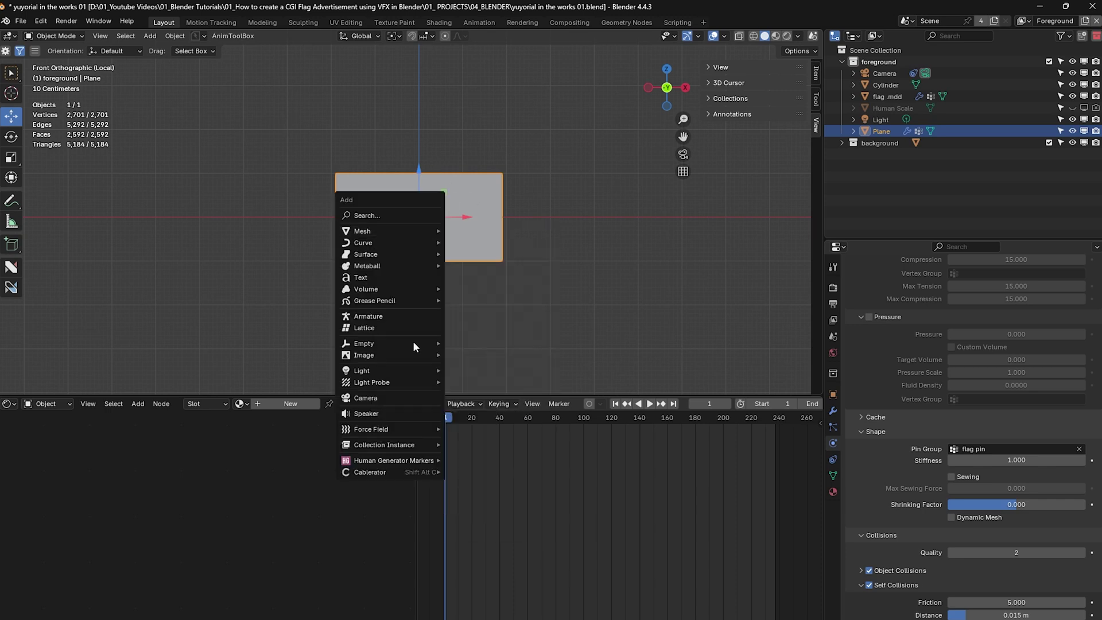
{"action": "mouse_move", "coordinate": [415, 432]}
{"action": "left_click", "coordinate": [487, 441]}
{"action": "key", "text": "r"}
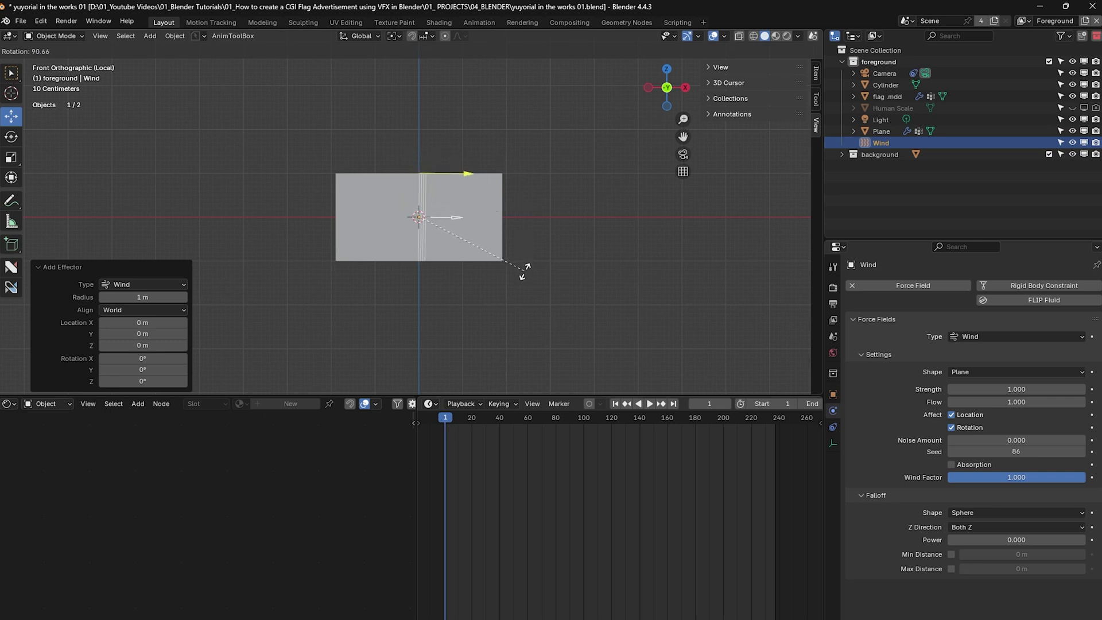
{"action": "left_click", "coordinate": [524, 270], "text": "ctrl"}
{"action": "key", "text": "g"}
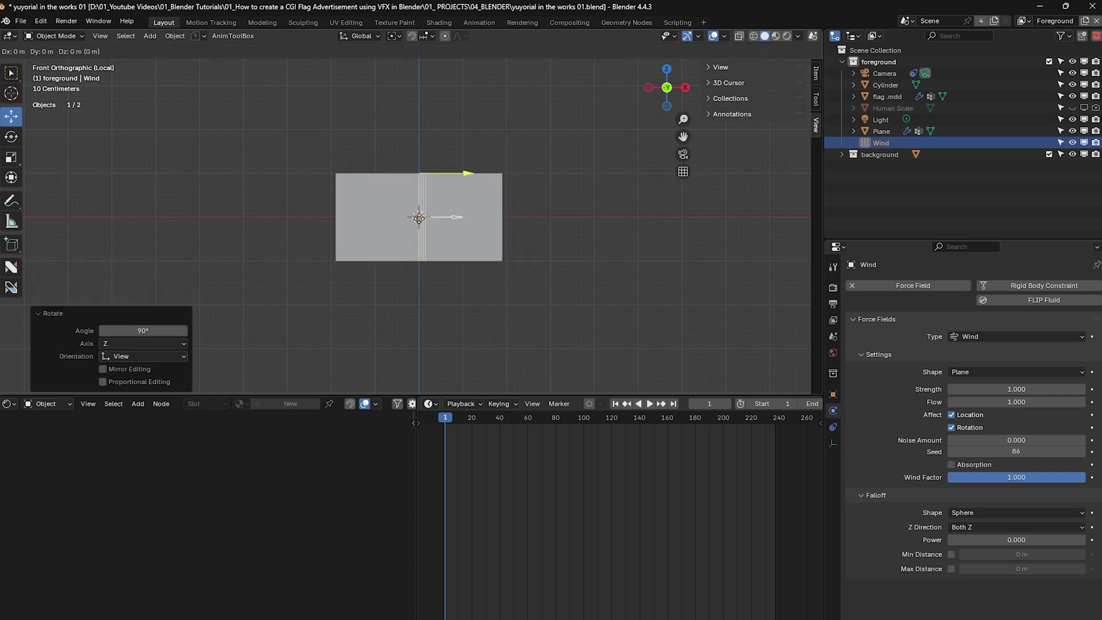
{"action": "key", "text": "x"}
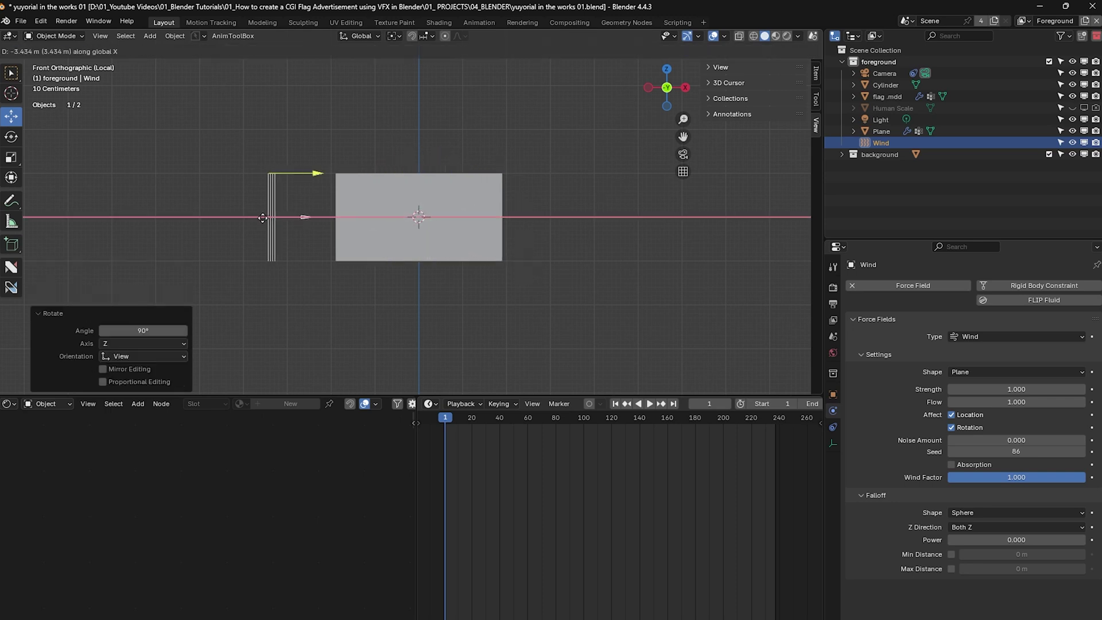
{"action": "left_click", "coordinate": [259, 221]}
{"action": "key", "text": "s"}
{"action": "left_click", "coordinate": [361, 149]}
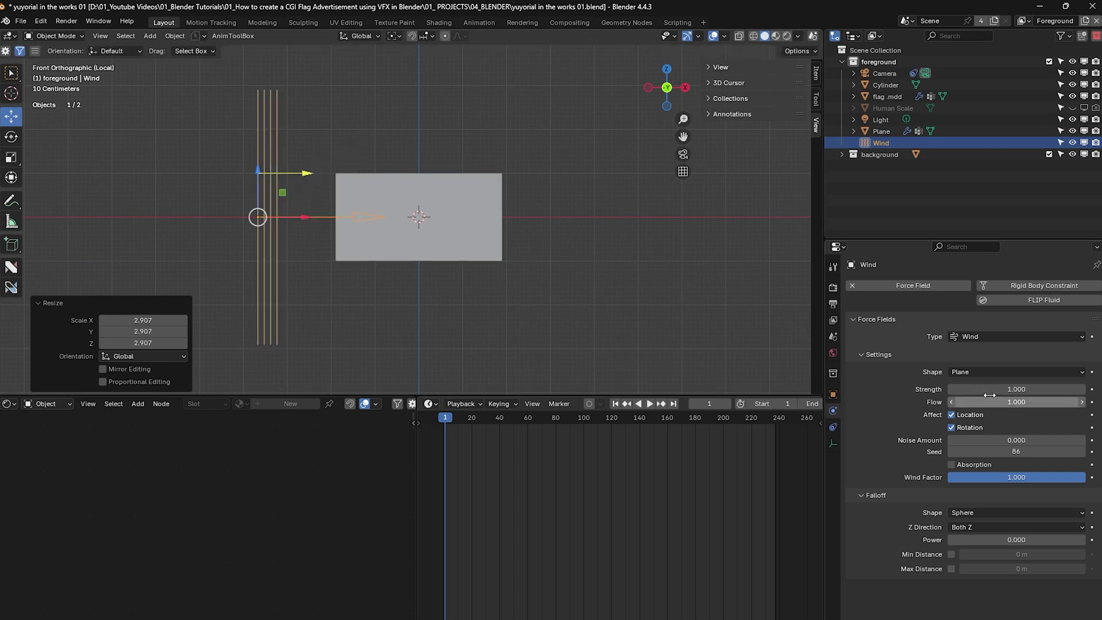
Step: Set the wind Strength to 5000 and advance the timeline a few frames
{"action": "left_click", "coordinate": [1017, 389]}
{"action": "type", "text": "5000"}
{"action": "key", "text": "Return"}
{"action": "key", "text": "space"}
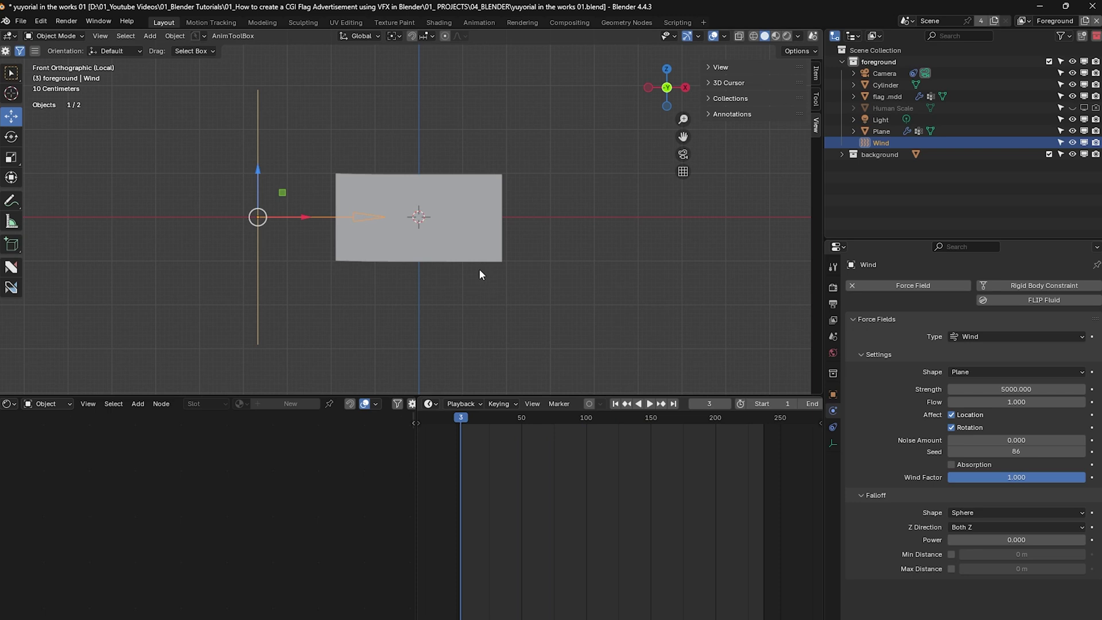
Step: Apply Shade Smooth to the flag plane
{"action": "left_click", "coordinate": [443, 226]}
{"action": "right_click", "coordinate": [456, 190]}
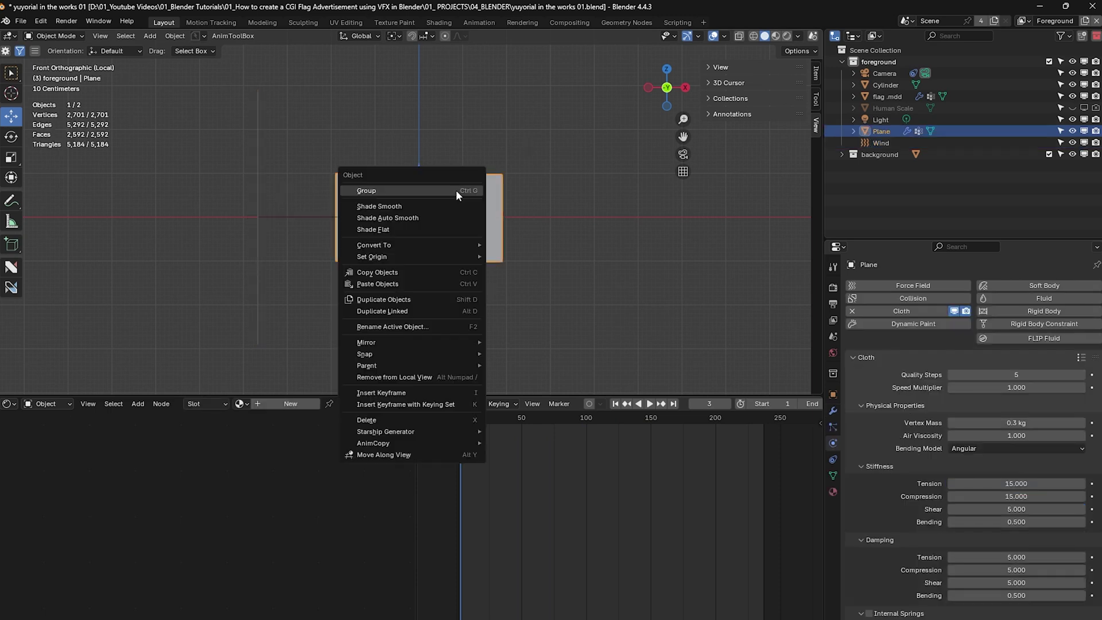
{"action": "left_click", "coordinate": [414, 206]}
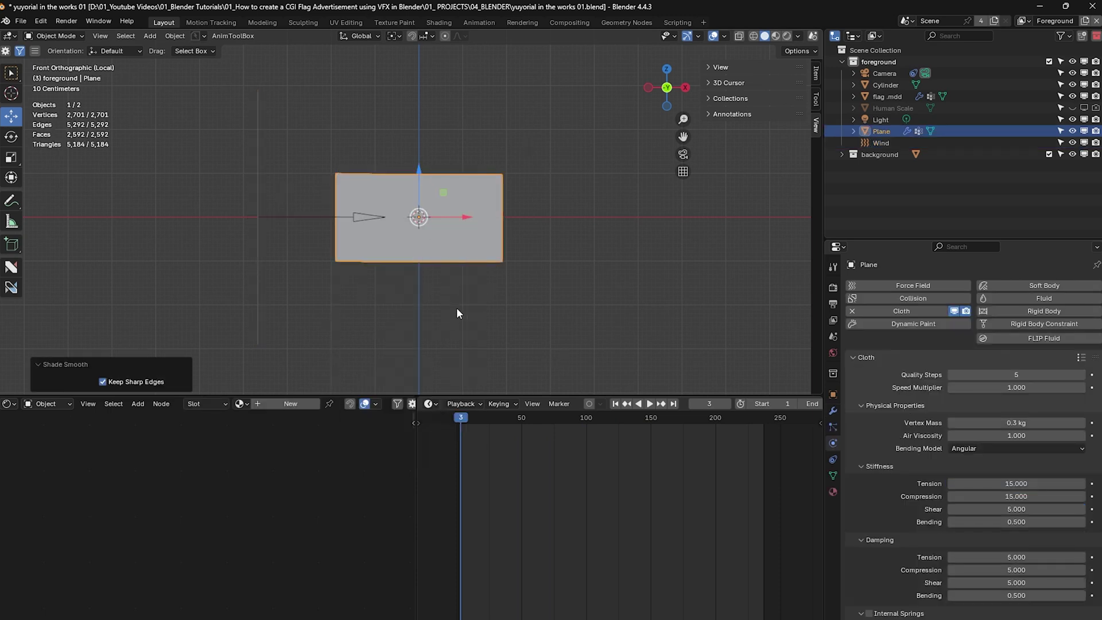
Step: Add a second wind field below the flag, scaled ~2.4 with Strength 1000, and play the simulation
{"action": "key", "text": "shift+a"}
{"action": "mouse_move", "coordinate": [445, 254]}
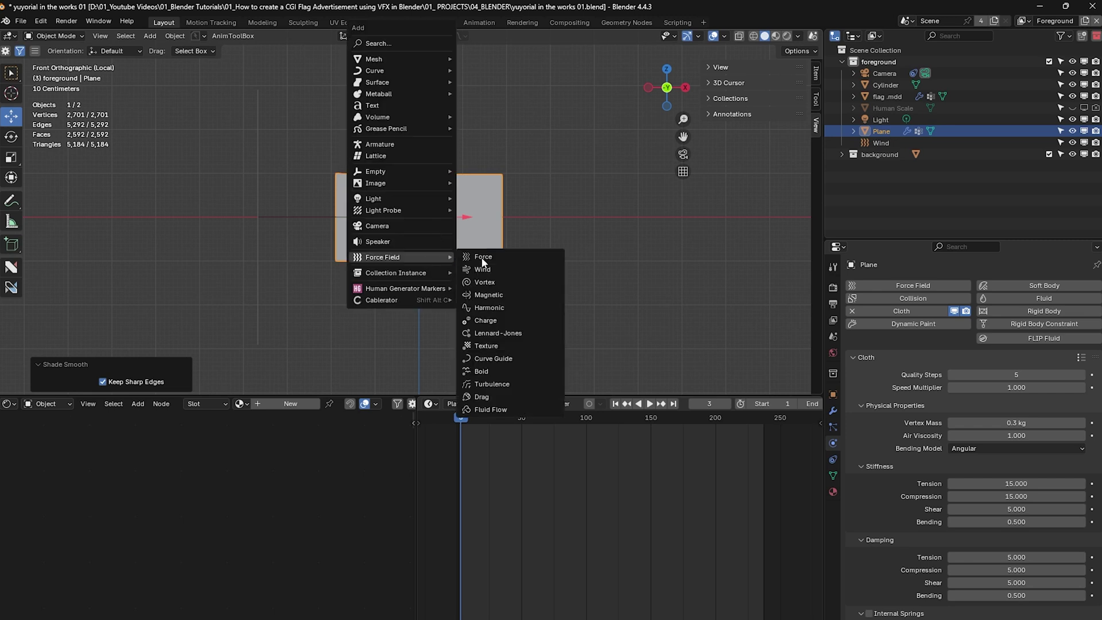
{"action": "left_click", "coordinate": [496, 266]}
{"action": "left_click_drag", "start_coordinate": [423, 218], "coordinate": [432, 327]}
{"action": "key", "text": "s"}
{"action": "left_click", "coordinate": [551, 271]}
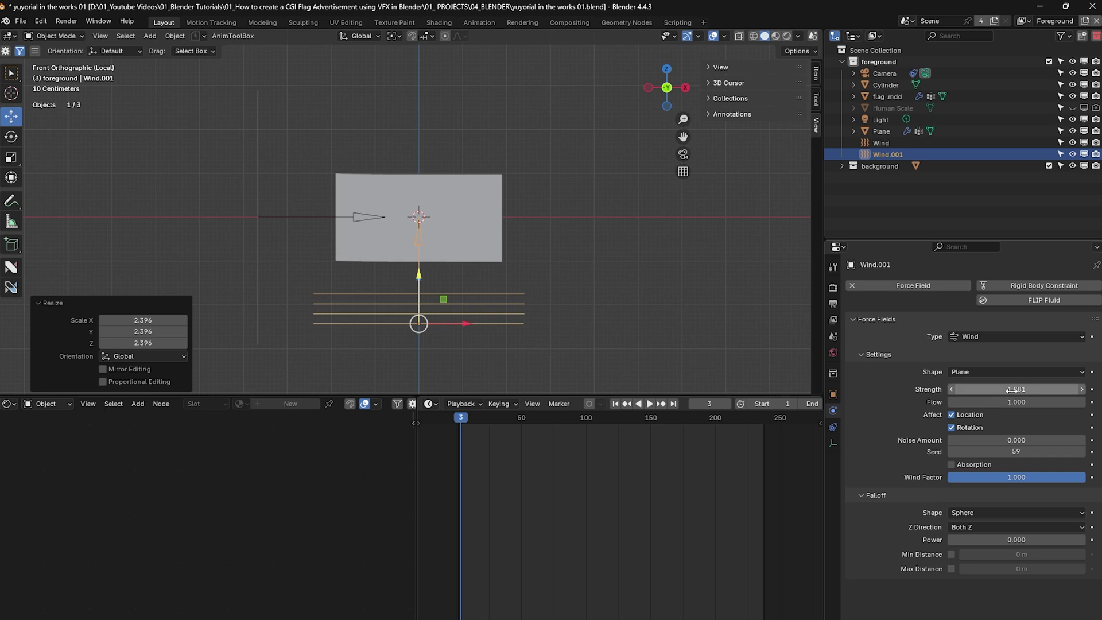
{"action": "left_click", "coordinate": [1016, 389]}
{"action": "type", "text": "1000"}
{"action": "key", "text": "Return"}
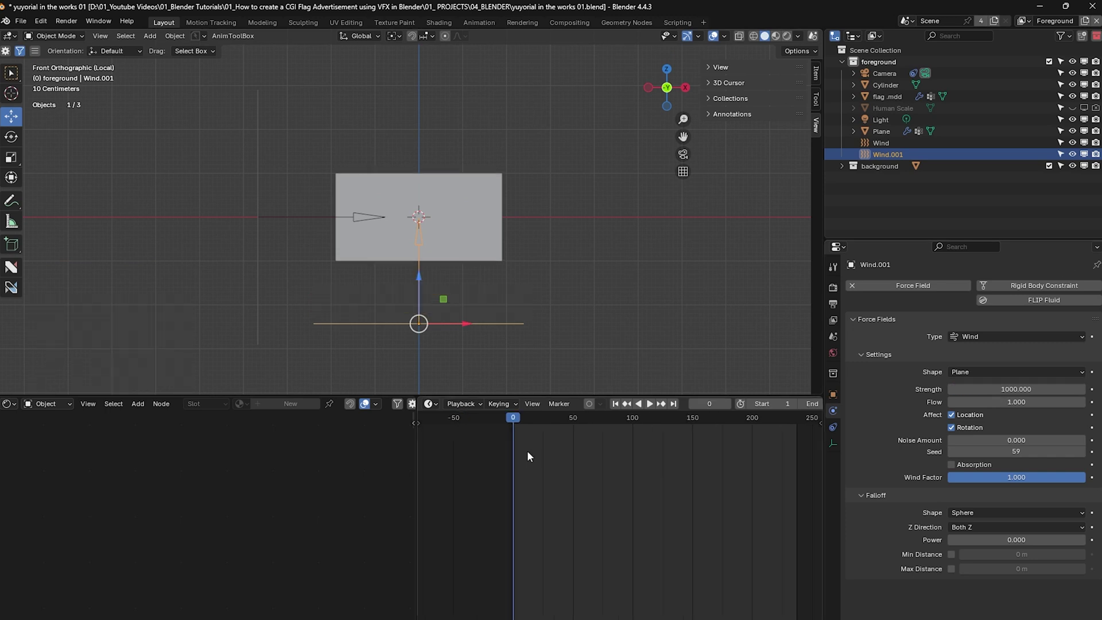
{"action": "key", "text": "space"}
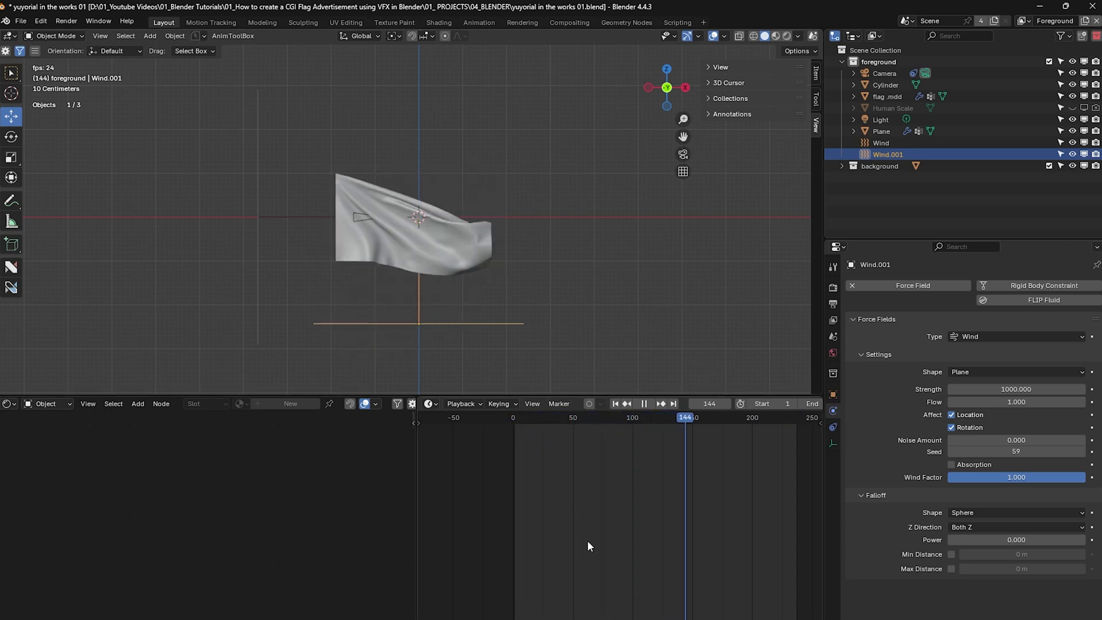
Step: Stop playback and check the Preferences add-ons for the 'mdd' export format
{"action": "key", "text": "space"}
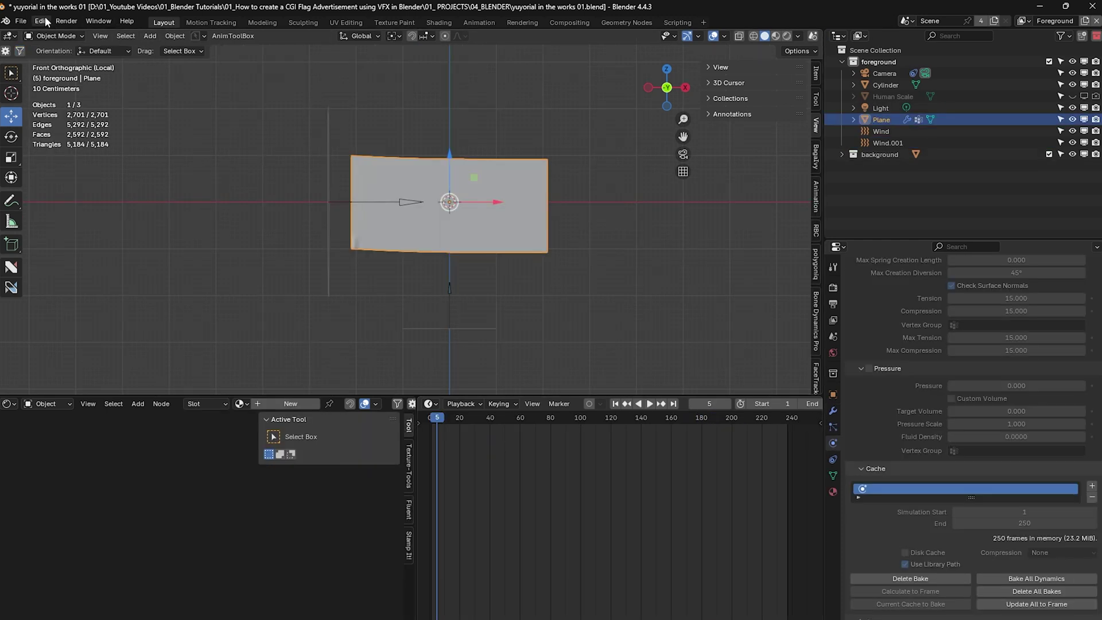
{"action": "left_click", "coordinate": [41, 20]}
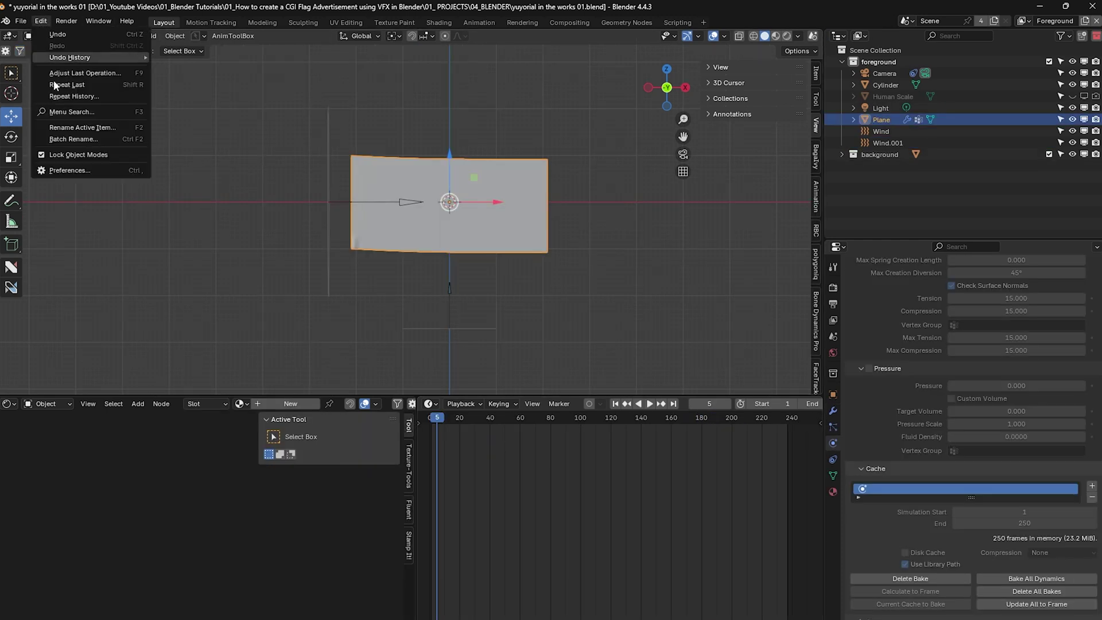
{"action": "left_click", "coordinate": [51, 171]}
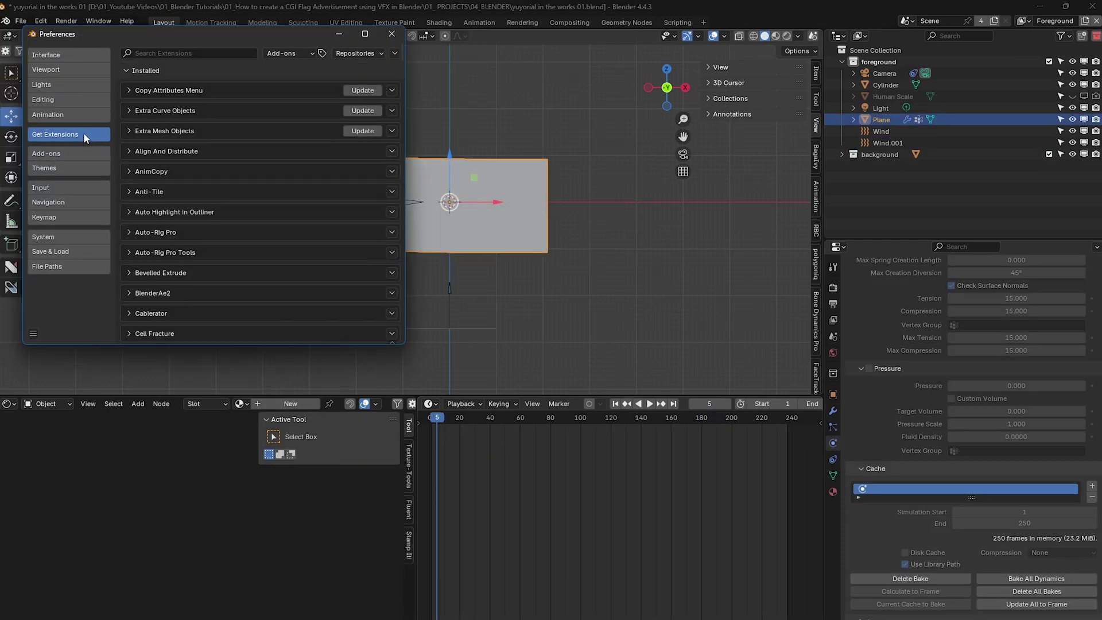
{"action": "left_click", "coordinate": [179, 51]}
{"action": "type", "text": "mdd"}
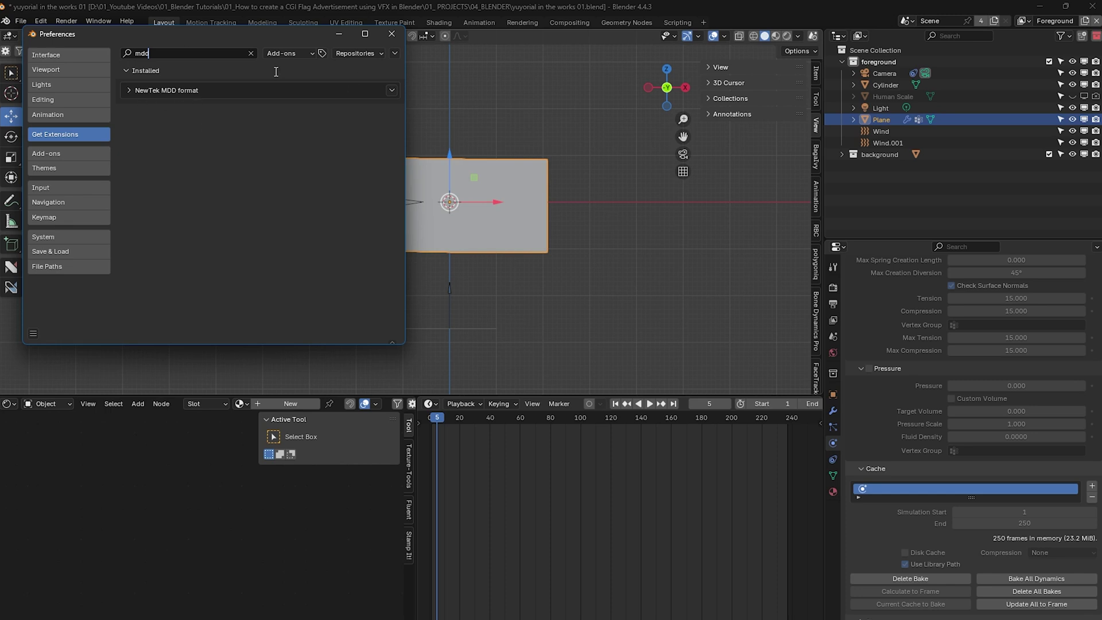
{"action": "left_click", "coordinate": [390, 35]}
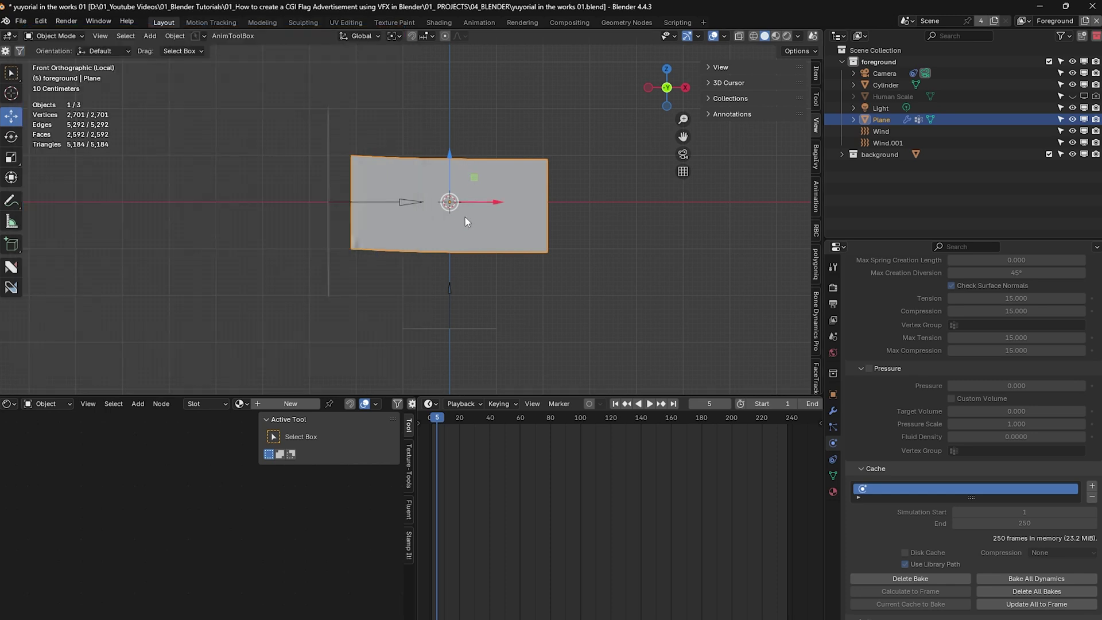
Step: Export the flag animation as a Lightwave Point Cache (.mdd) file
{"action": "left_click", "coordinate": [23, 22]}
{"action": "mouse_move", "coordinate": [91, 197]}
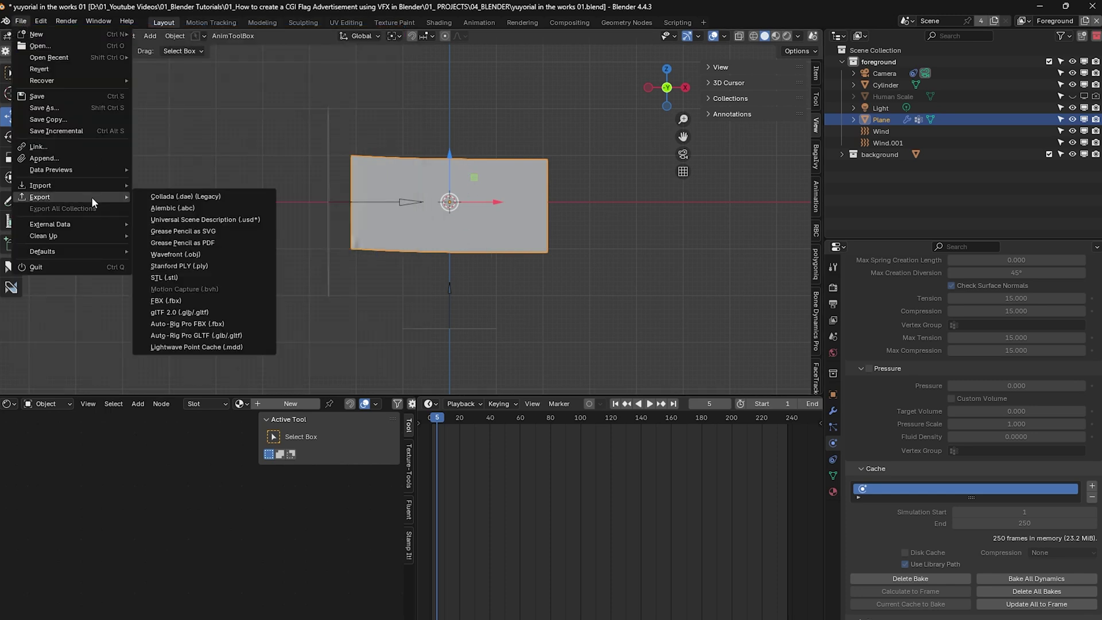
{"action": "left_click", "coordinate": [212, 347]}
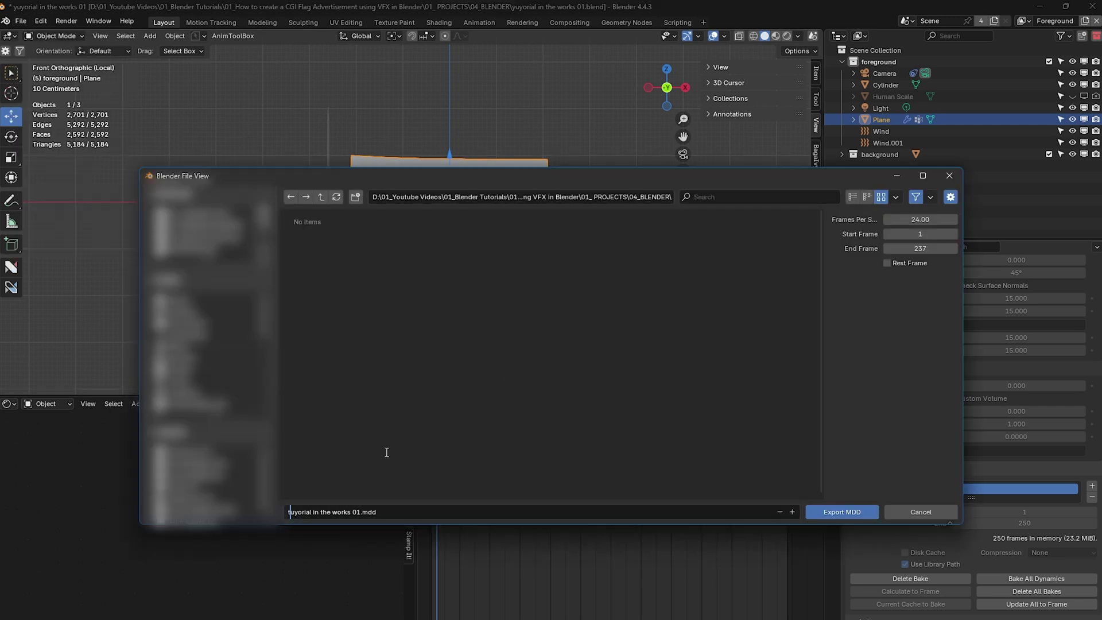
{"action": "left_click", "coordinate": [845, 513]}
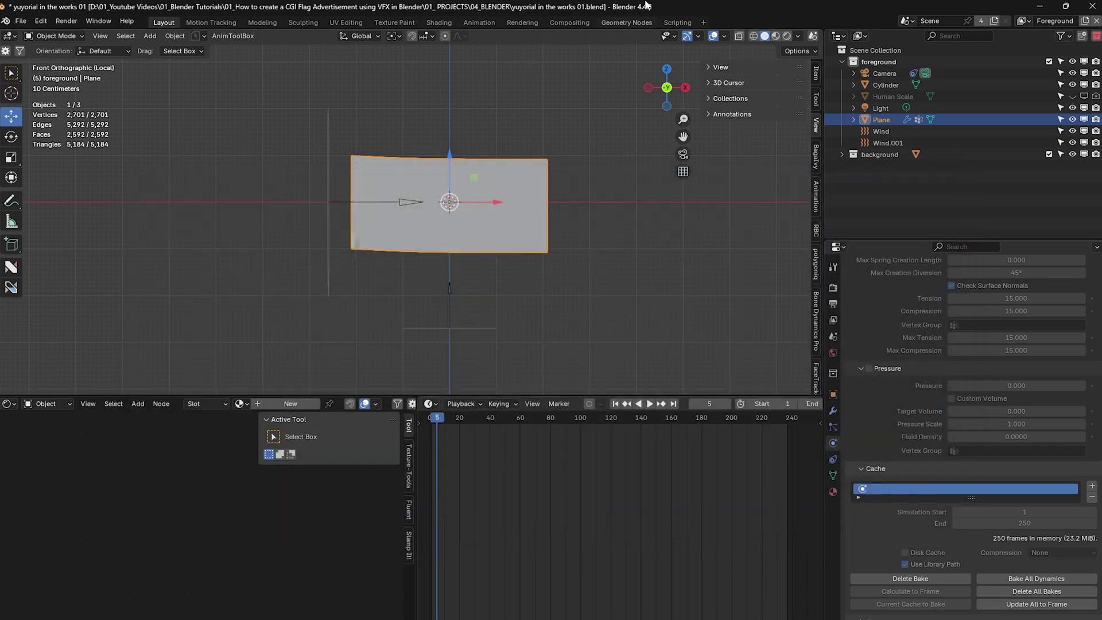
Step: Delete the Wind.001 and Wind force fields
{"action": "scroll", "coordinate": [458, 297], "scroll_direction": "down", "scroll_amount": 1}
{"action": "left_click", "coordinate": [447, 305]}
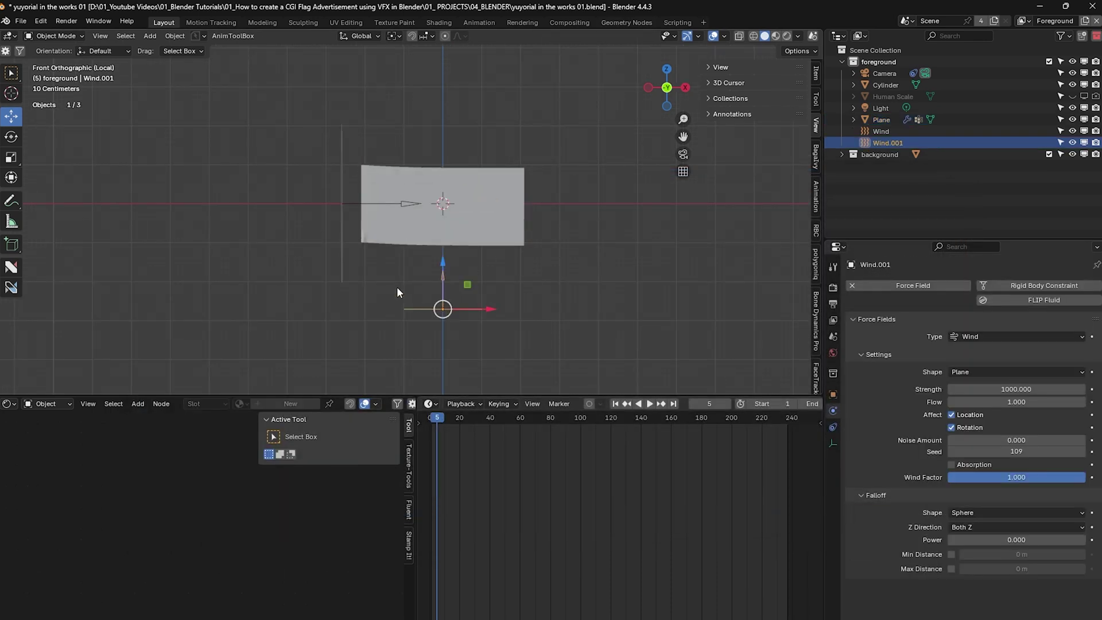
{"action": "key", "text": "Delete"}
{"action": "left_click", "coordinate": [336, 226]}
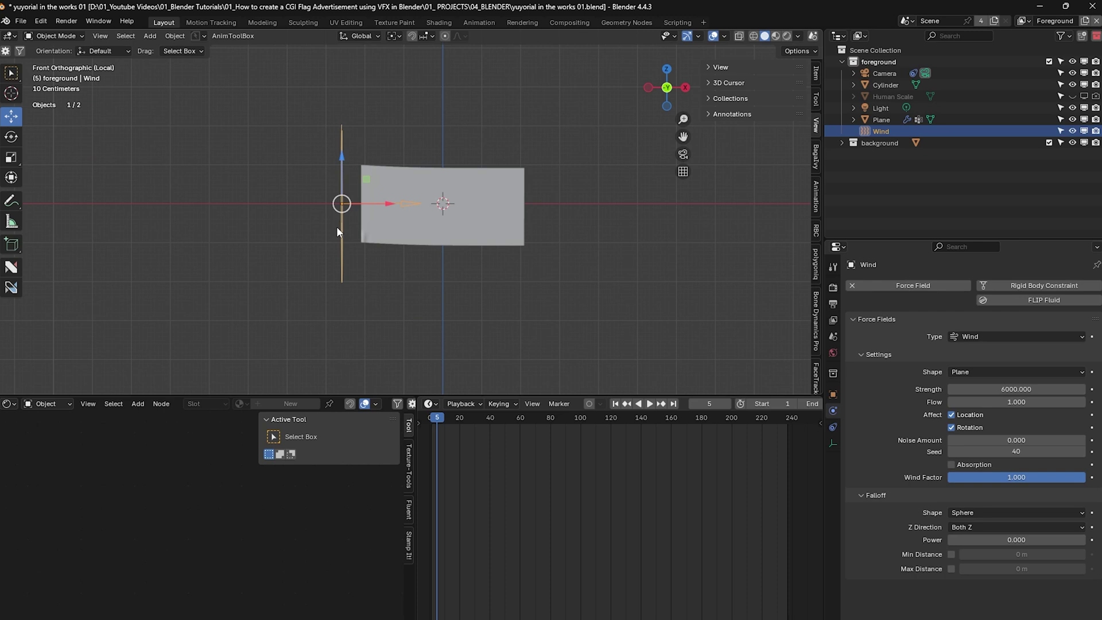
{"action": "key", "text": "Delete"}
{"action": "left_click", "coordinate": [490, 232]}
Step: Remove the Cloth physics from the plane and leave local view to show the full scene
{"action": "left_click", "coordinate": [852, 311]}
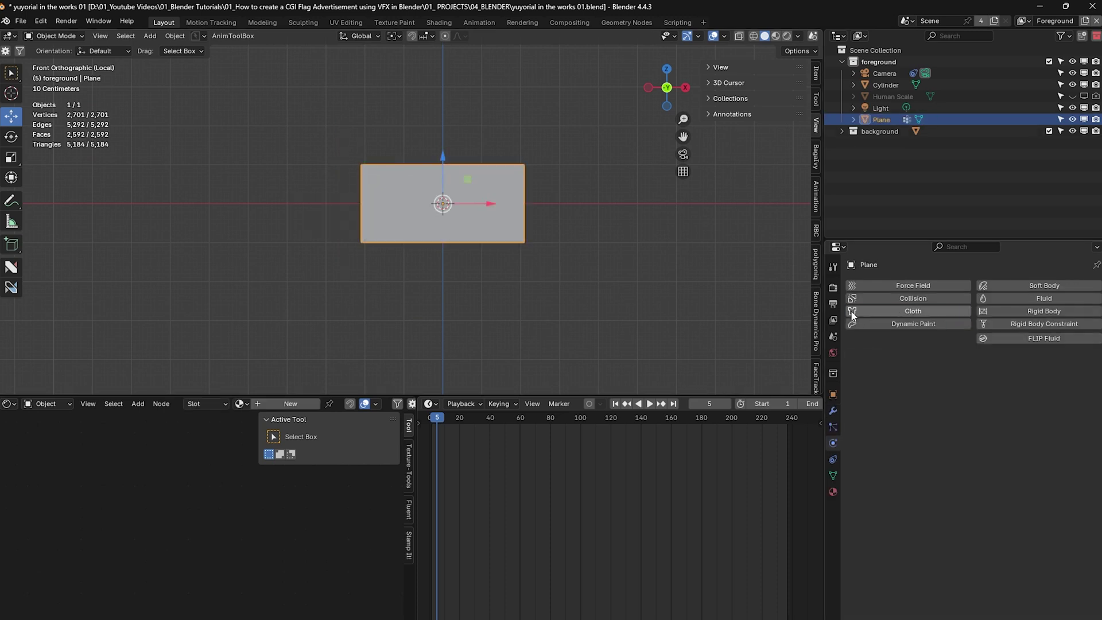
{"action": "key", "text": "KP_Divide"}
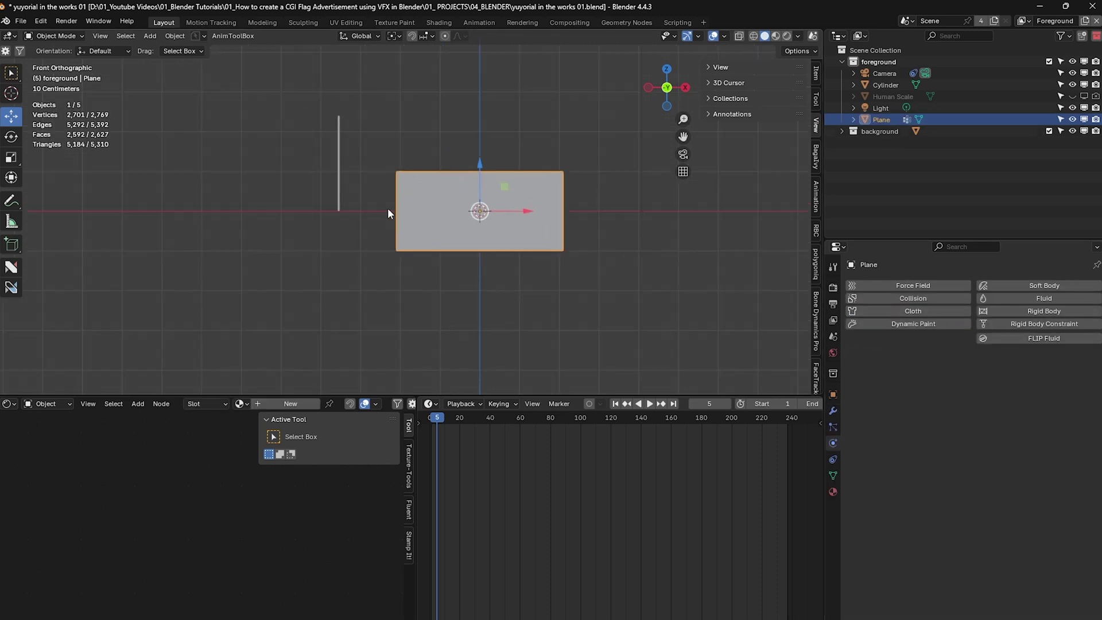
{"action": "middle_click_drag", "start_coordinate": [332, 223], "coordinate": [349, 238]}
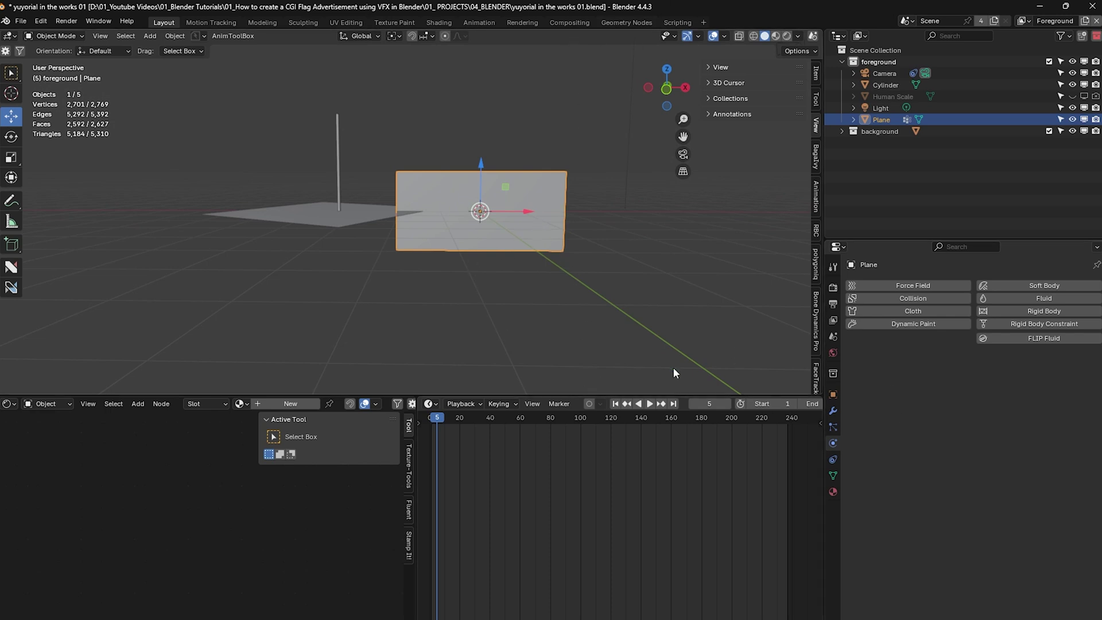
Step: Add a Mesh Cache modifier to the flag plane via the modifier search
{"action": "left_click", "coordinate": [833, 410]}
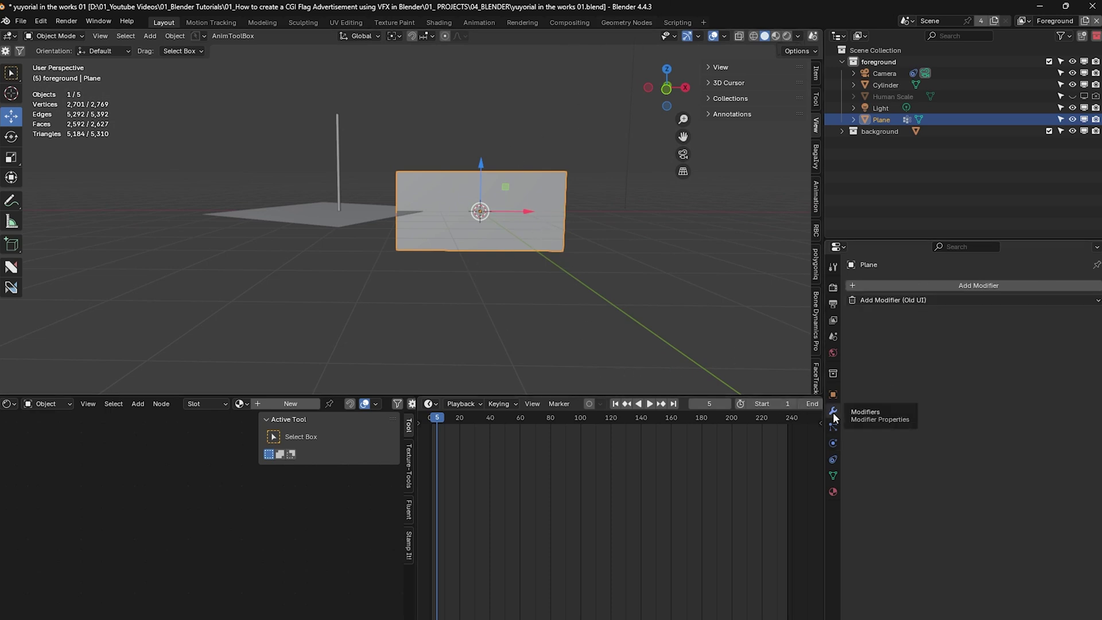
{"action": "left_click", "coordinate": [957, 283]}
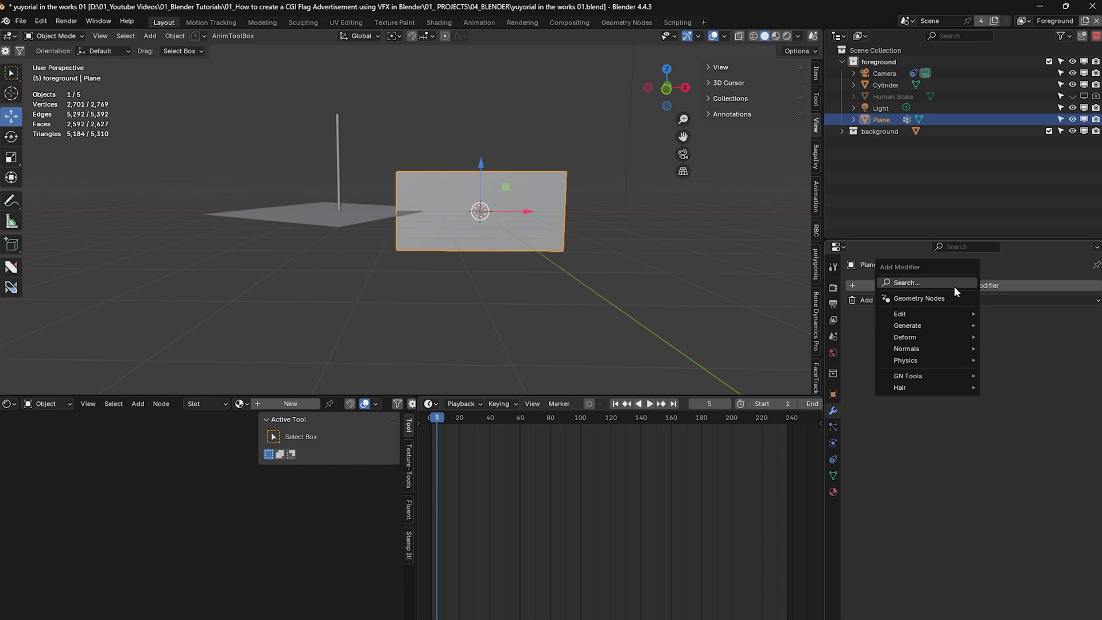
{"action": "left_click", "coordinate": [924, 282]}
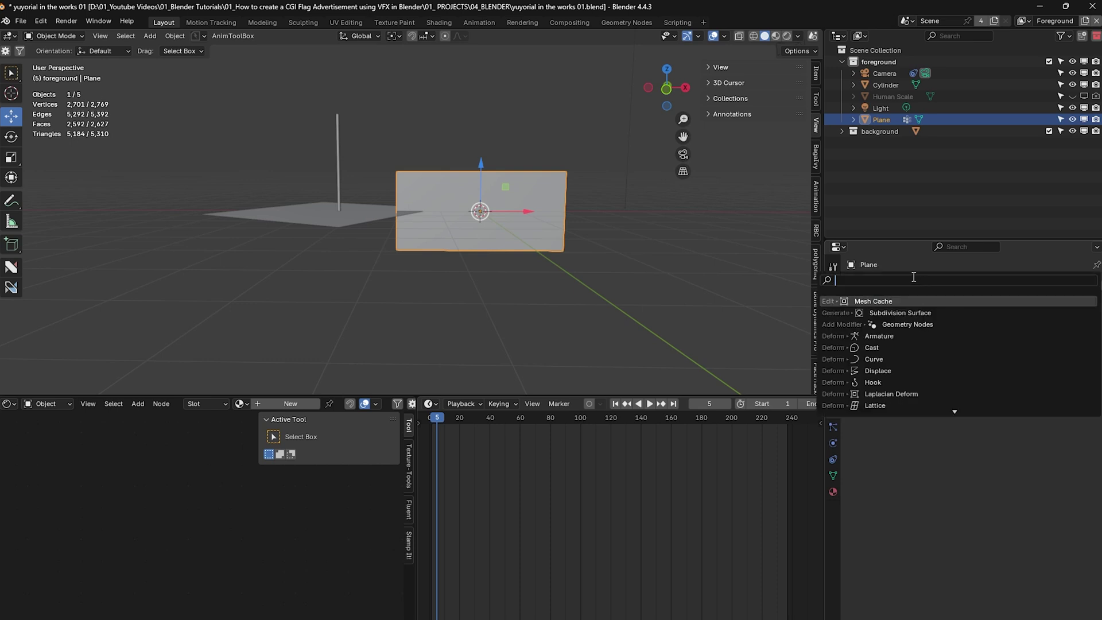
{"action": "type", "text": "cache"}
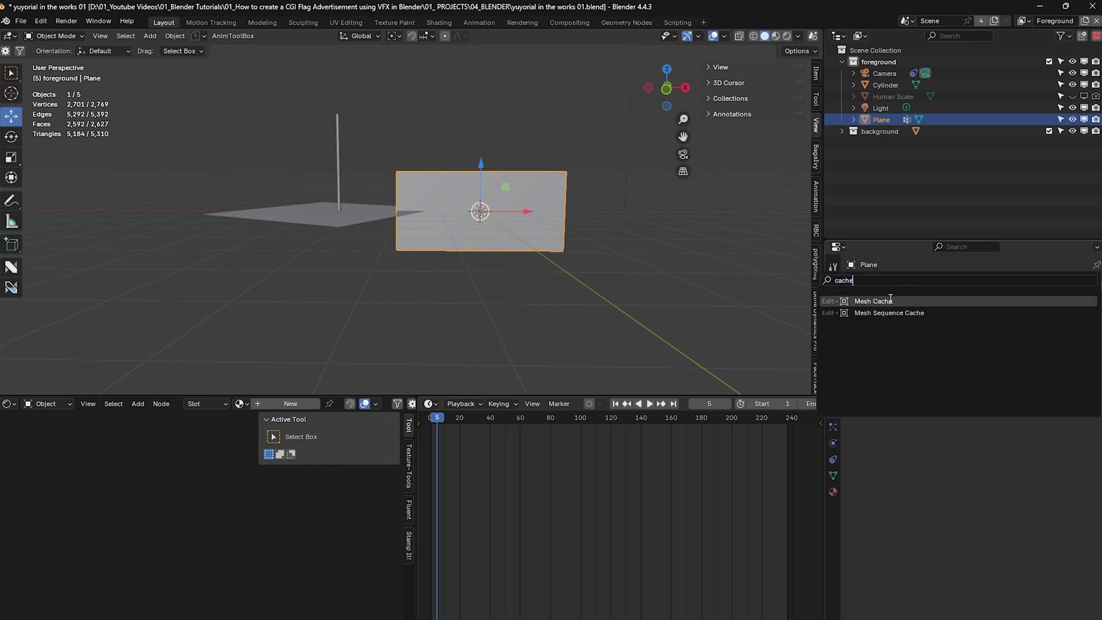
{"action": "left_click", "coordinate": [890, 301]}
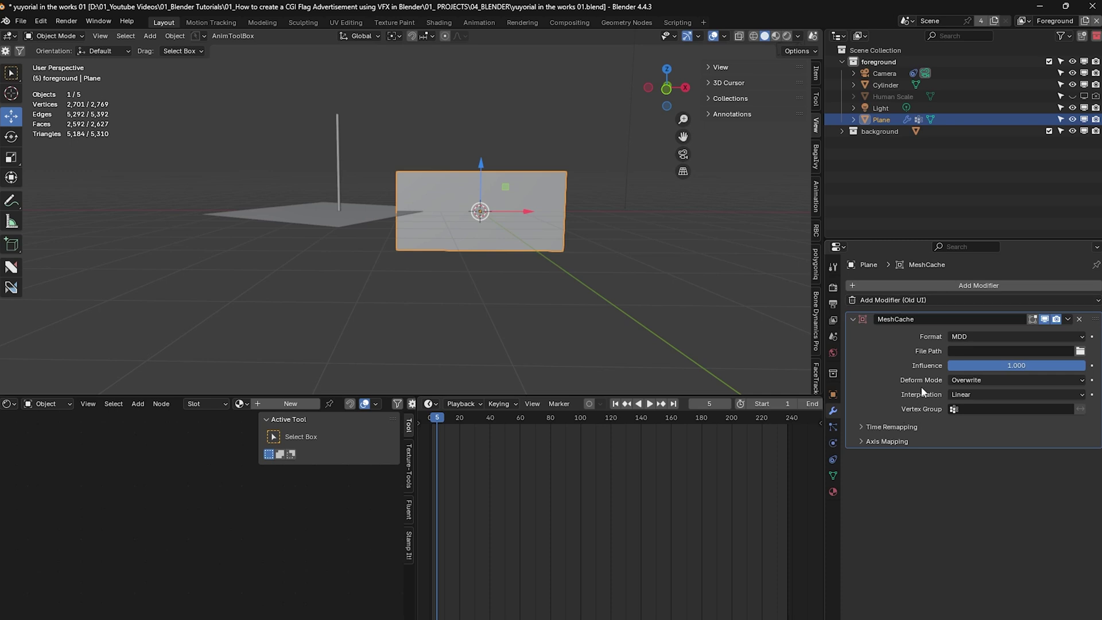
Step: Load 'yuyorial in the works 01.mdd' from the project folder as the cache file
{"action": "left_click", "coordinate": [1080, 352]}
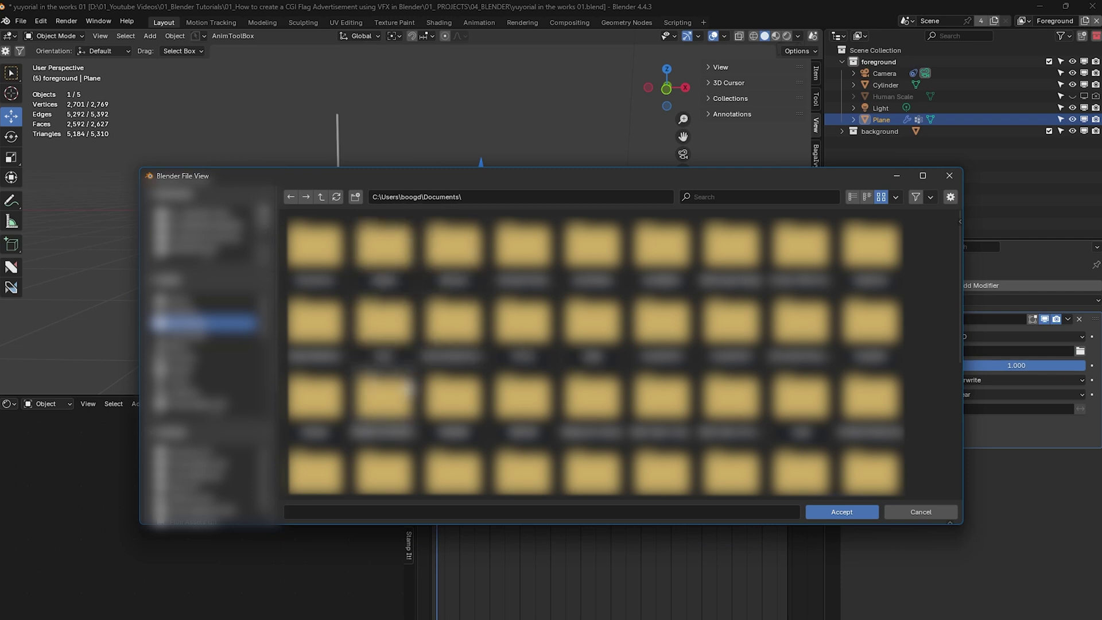
{"action": "scroll", "coordinate": [201, 316], "scroll_direction": "down", "scroll_amount": 4}
{"action": "left_click", "coordinate": [195, 400]}
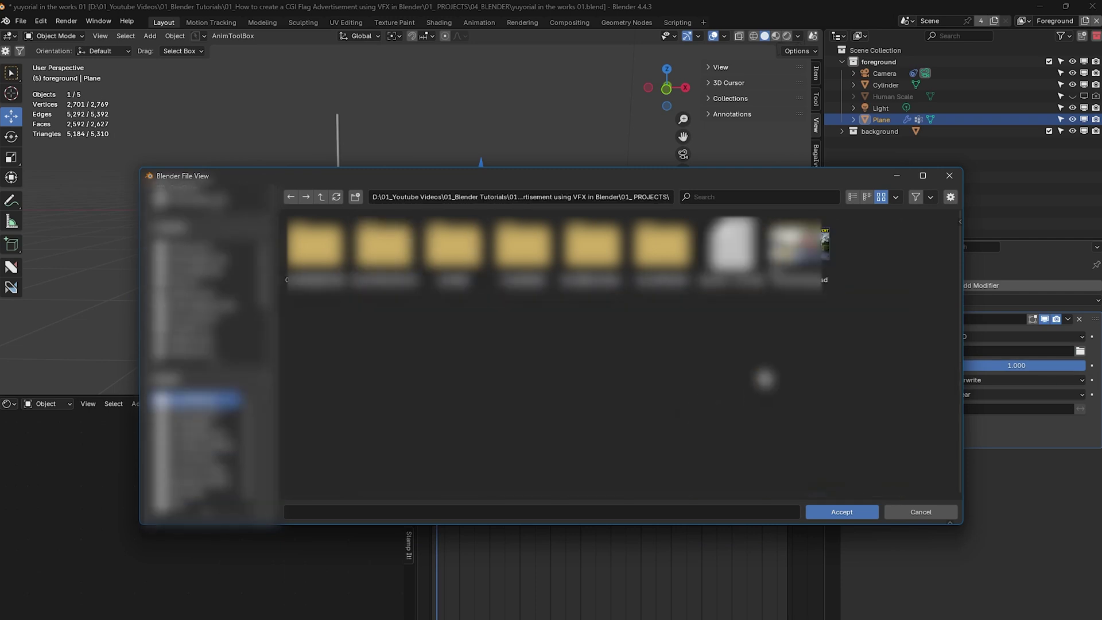
{"action": "double_click", "coordinate": [735, 253]}
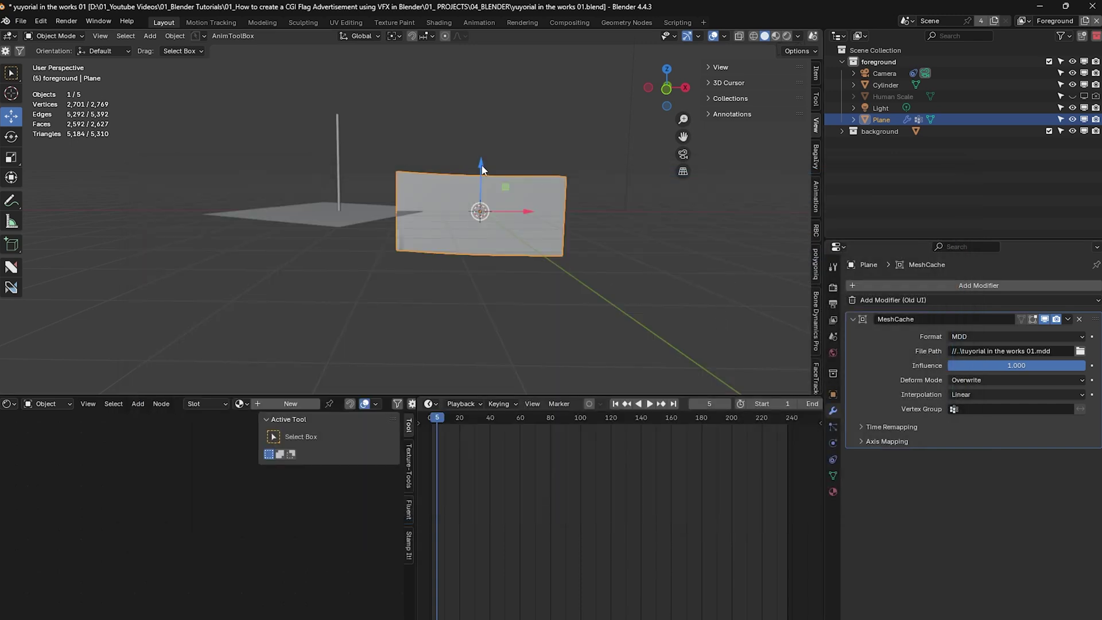
Step: Preview the cached animation, reposition the flag onto the pole and shrink it to 0.726
{"action": "key", "text": "space"}
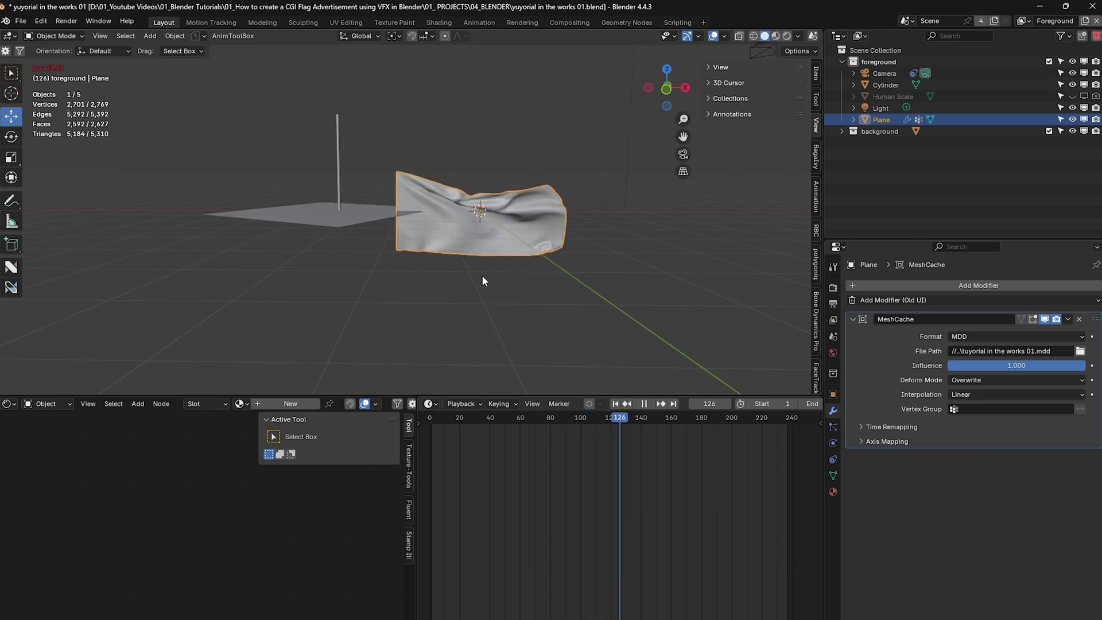
{"action": "key", "text": "g"}
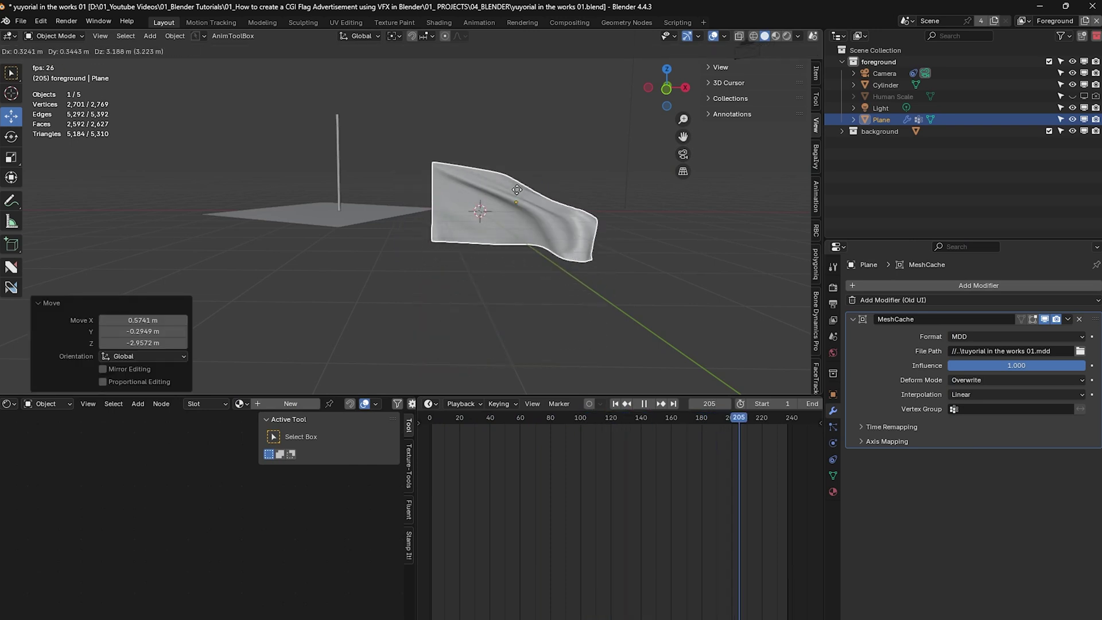
{"action": "left_click", "coordinate": [511, 190]}
{"action": "key", "text": "g"}
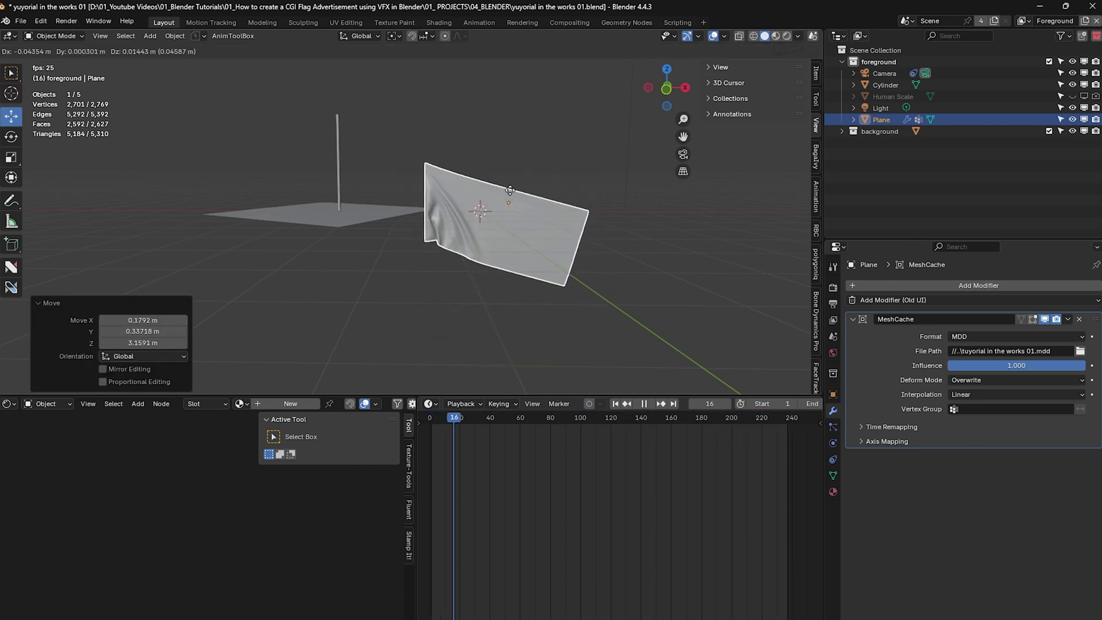
{"action": "key", "text": "Escape"}
{"action": "key", "text": "Escape"}
{"action": "key", "text": "s"}
{"action": "left_click", "coordinate": [594, 198]}
{"action": "middle_click_drag", "start_coordinate": [594, 198], "coordinate": [487, 238]}
Step: Play the flag animation through the camera over the drone footage, then reset and exit camera view
{"action": "key", "text": "KP_0"}
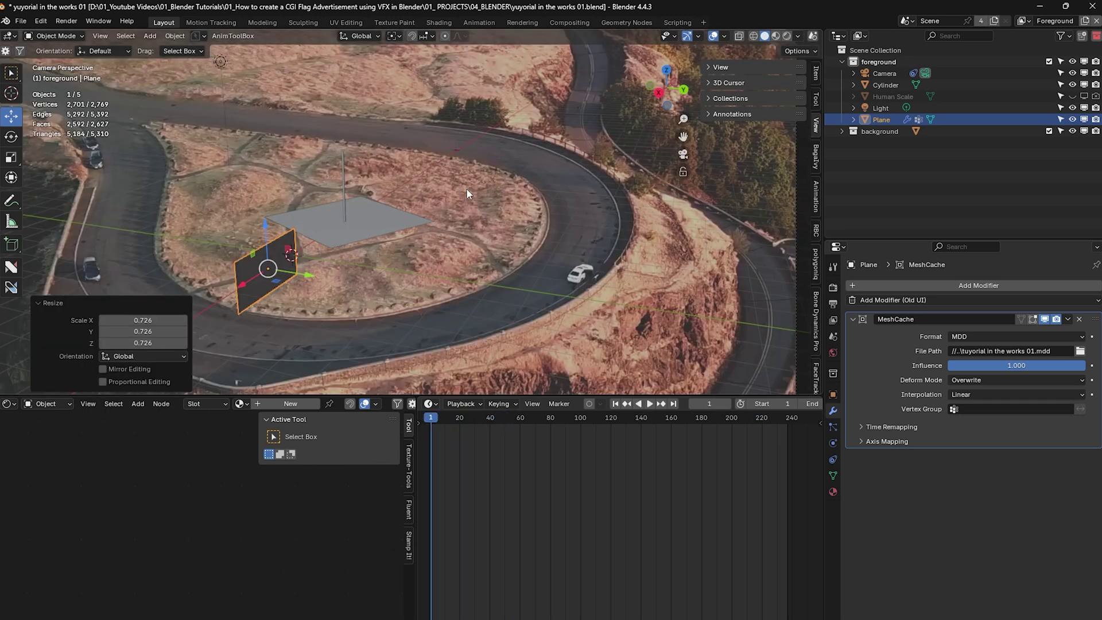
{"action": "key", "text": "space"}
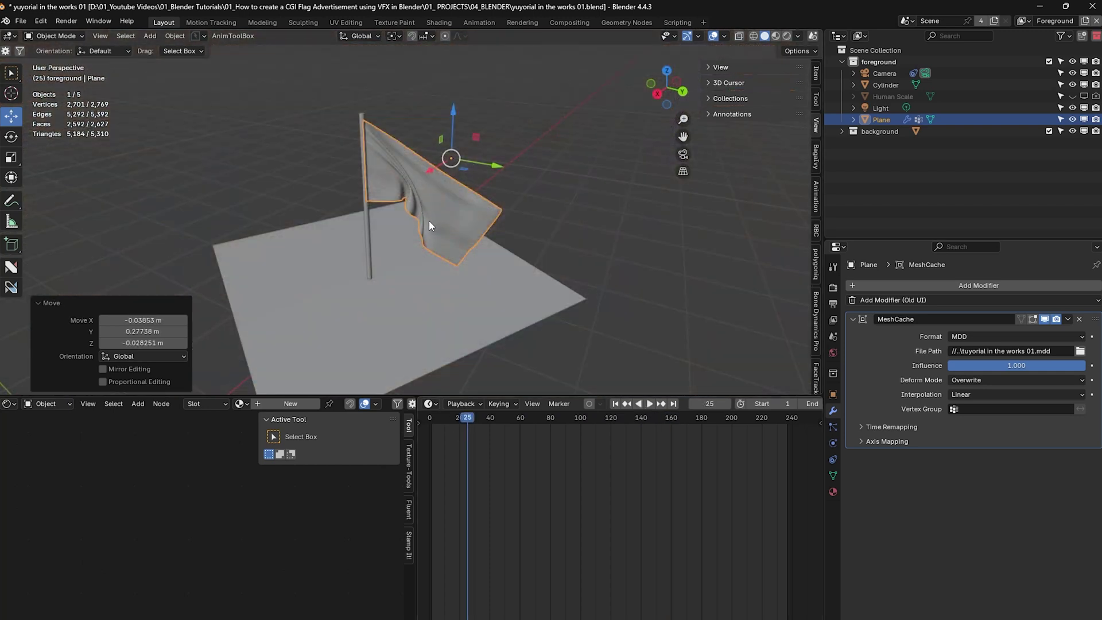
{"action": "middle_click_drag", "start_coordinate": [429, 221], "coordinate": [417, 235]}
{"action": "left_click_drag", "start_coordinate": [443, 422], "coordinate": [431, 420]}
{"action": "key", "text": "KP_0"}
{"action": "key", "text": "space"}
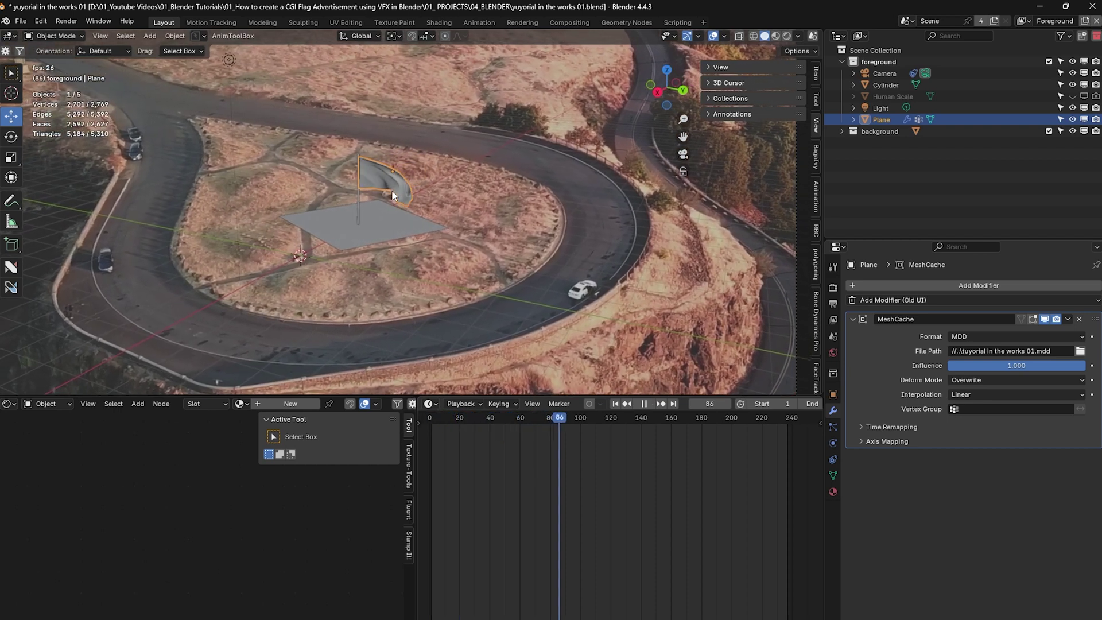
{"action": "key", "text": "Escape"}
{"action": "key", "text": "KP_0"}
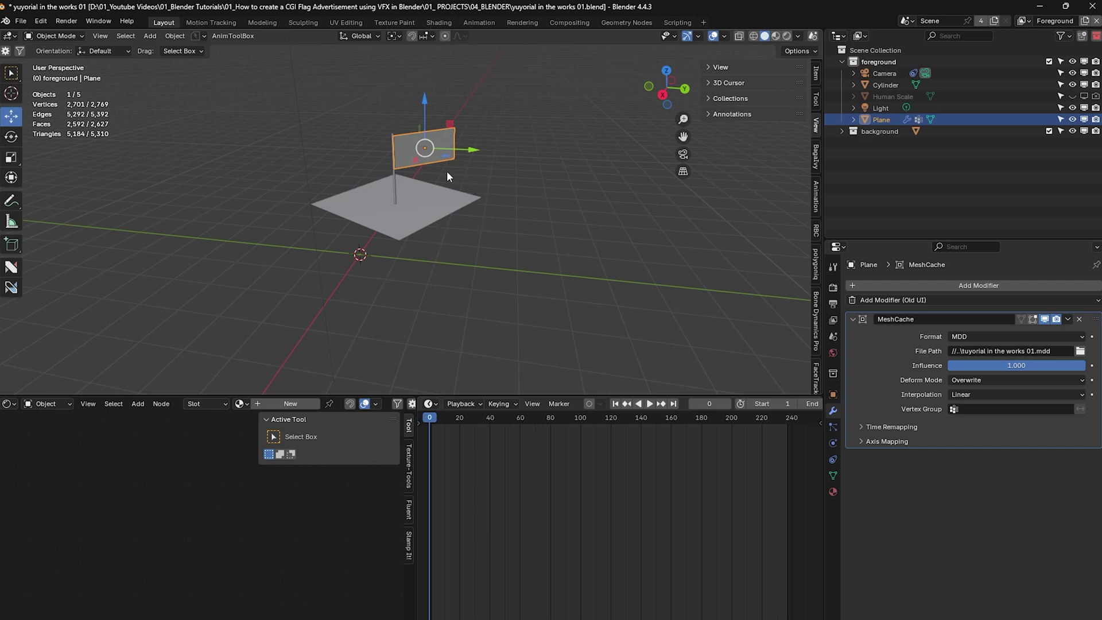
Step: In Rendered shading, scale the Ground plane up 2.473 times around the pole
{"action": "left_click", "coordinate": [787, 35]}
{"action": "left_click", "coordinate": [479, 195]}
{"action": "key", "text": "s"}
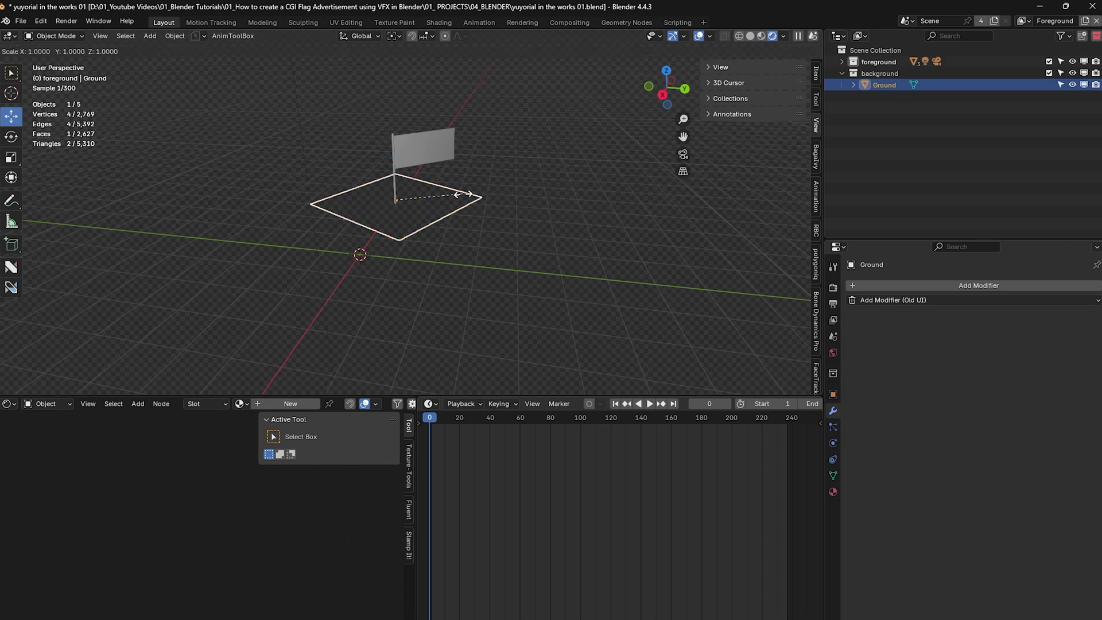
{"action": "left_click", "coordinate": [489, 205]}
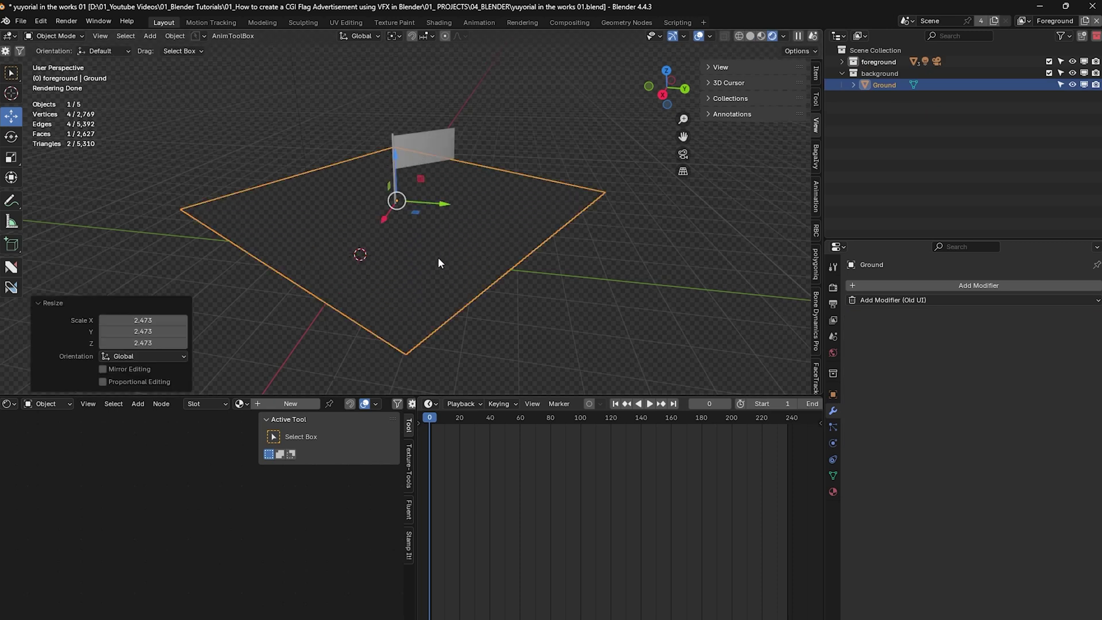
Step: Enable Shadow Catcher in the Ground's visibility settings, then select the flag plane
{"action": "left_click", "coordinate": [834, 394]}
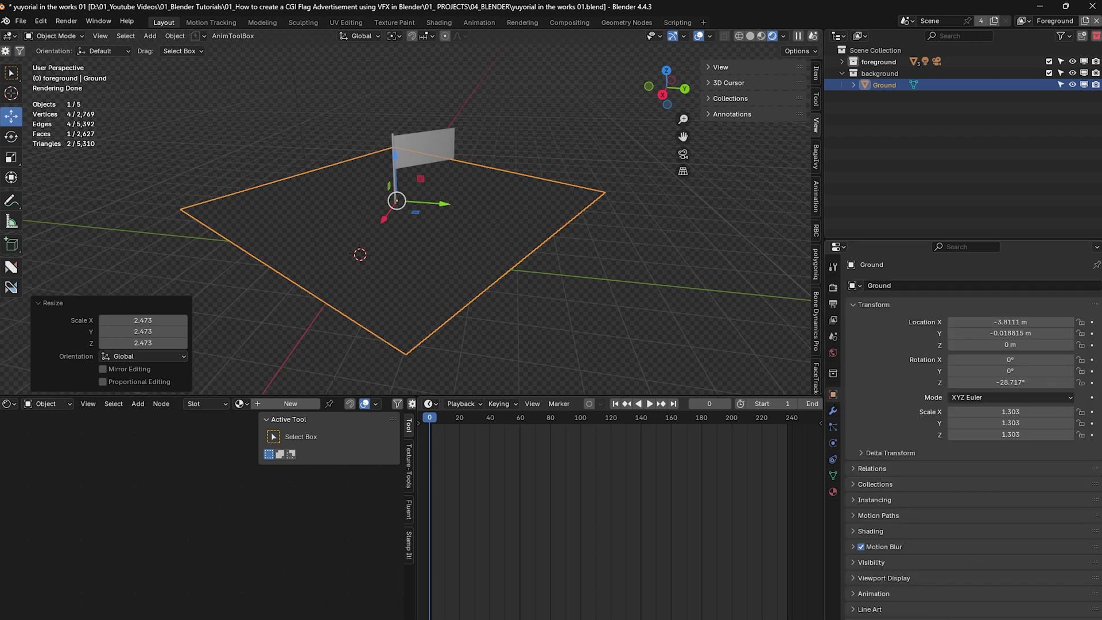
{"action": "left_click", "coordinate": [855, 562]}
{"action": "scroll", "coordinate": [861, 565], "scroll_direction": "down", "scroll_amount": 6}
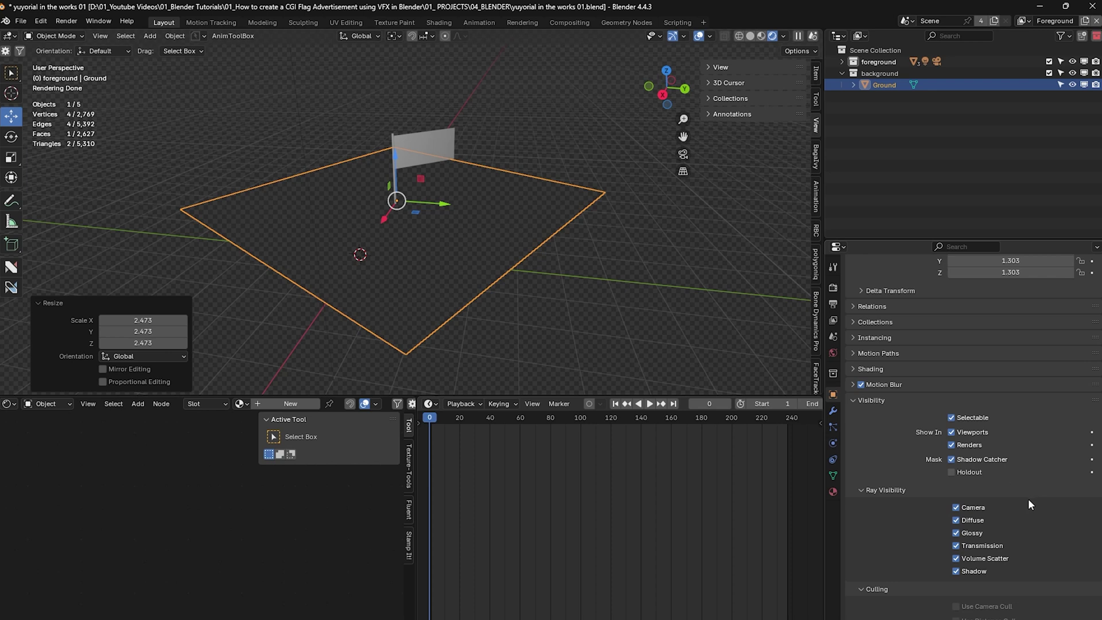
{"action": "left_click", "coordinate": [419, 240]}
{"action": "scroll", "coordinate": [419, 239], "scroll_direction": "up", "scroll_amount": 1}
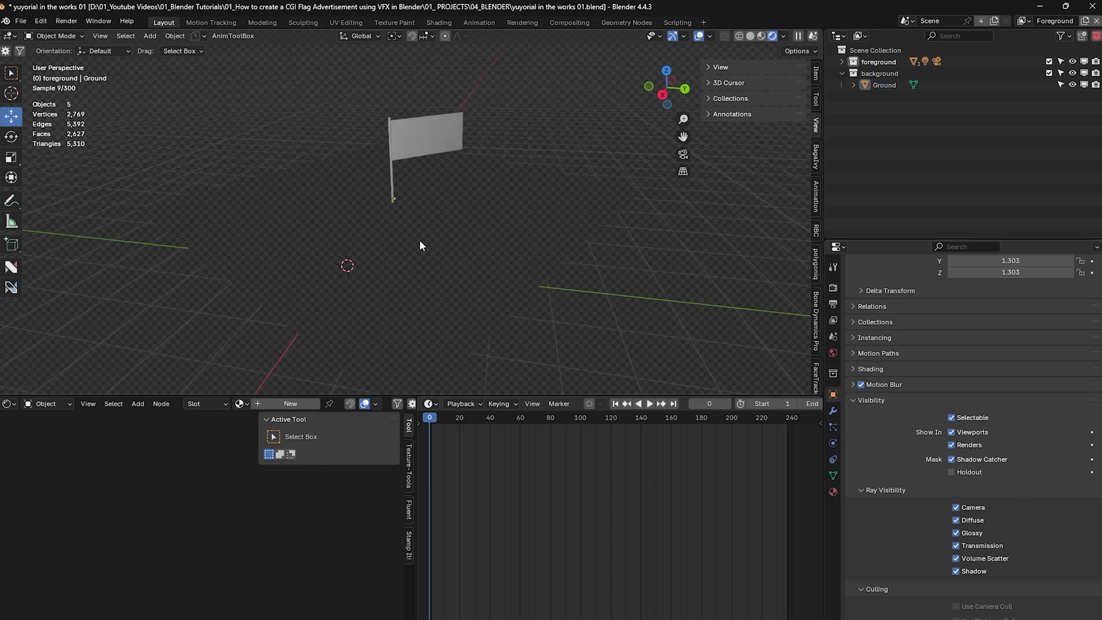
{"action": "left_click", "coordinate": [410, 151]}
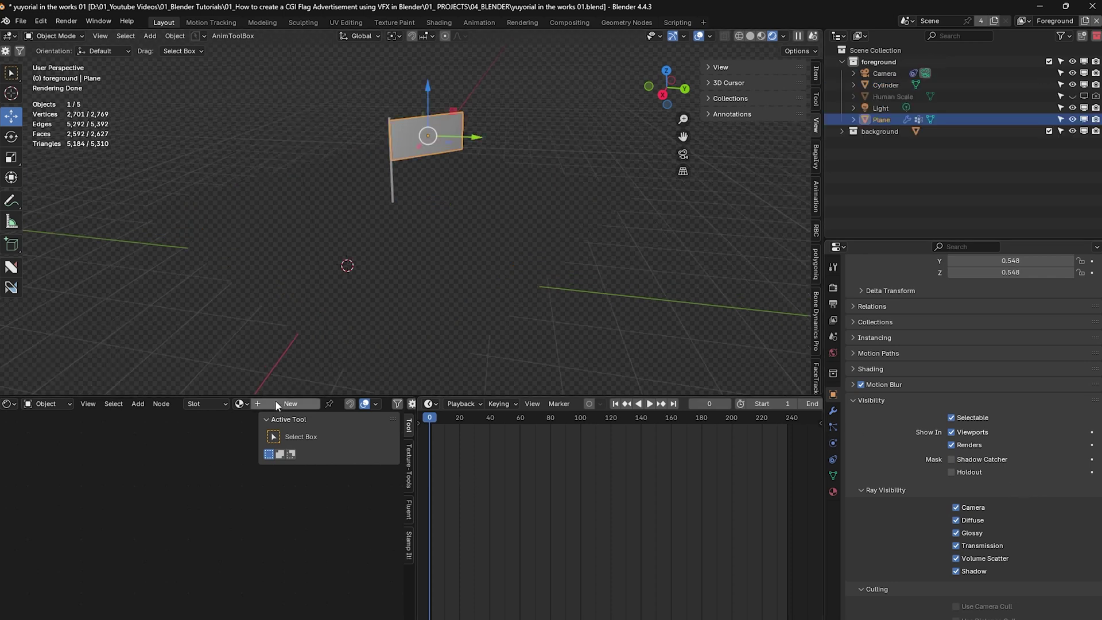
Step: In the Shader Editor, give the flag a new material with an Image Texture feeding Principled BSDF
{"action": "left_click", "coordinate": [9, 404]}
{"action": "left_click", "coordinate": [22, 500]}
{"action": "left_click", "coordinate": [292, 404]}
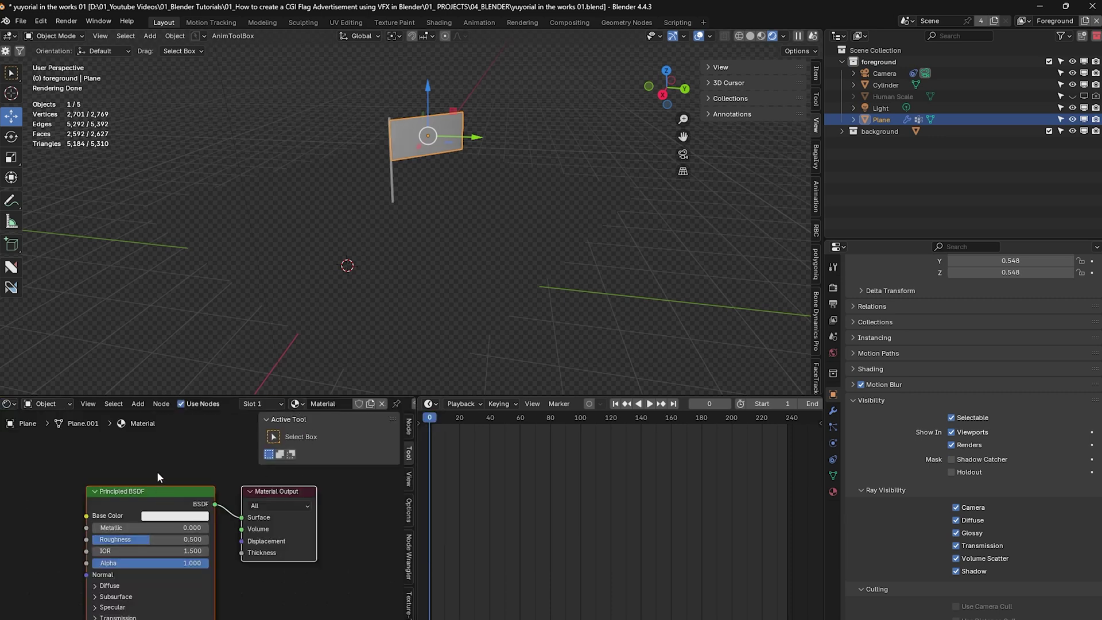
{"action": "left_click", "coordinate": [157, 490]}
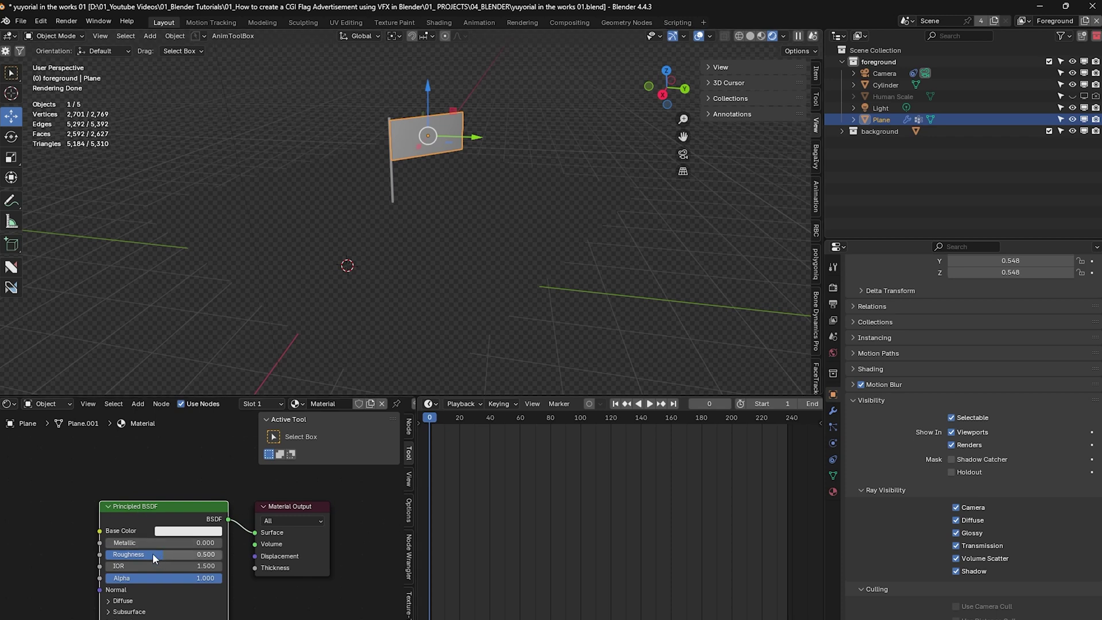
{"action": "key", "text": "ctrl+t"}
{"action": "middle_click_drag", "start_coordinate": [132, 516], "coordinate": [222, 491]}
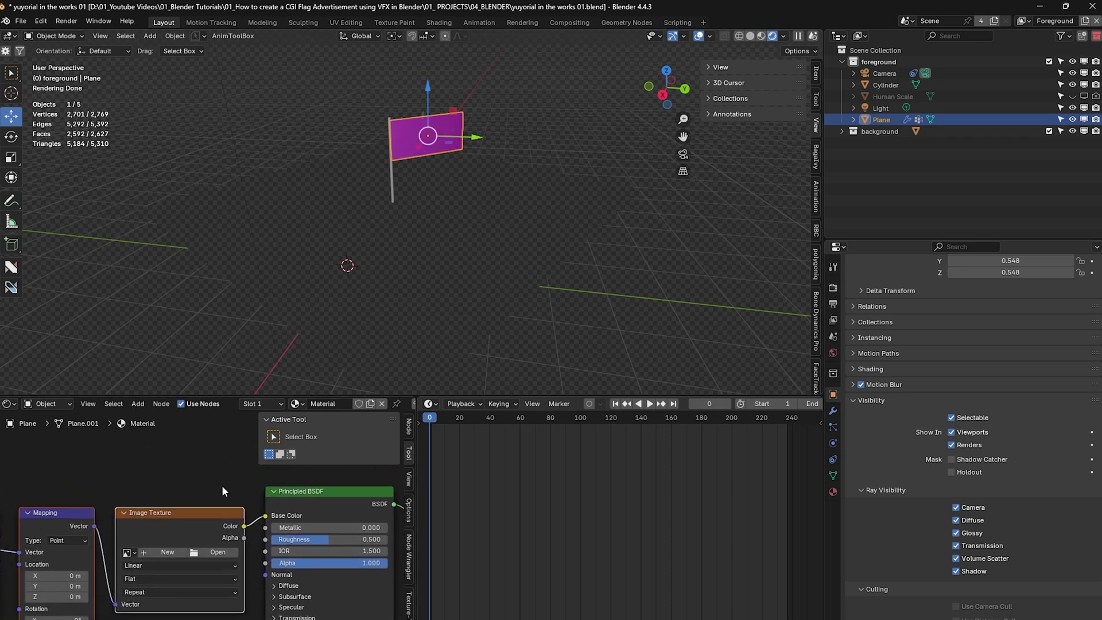
Step: Load 'Adobe Express - file.jpg' into the Image Texture and switch to the UV Editing workspace
{"action": "left_click", "coordinate": [212, 550]}
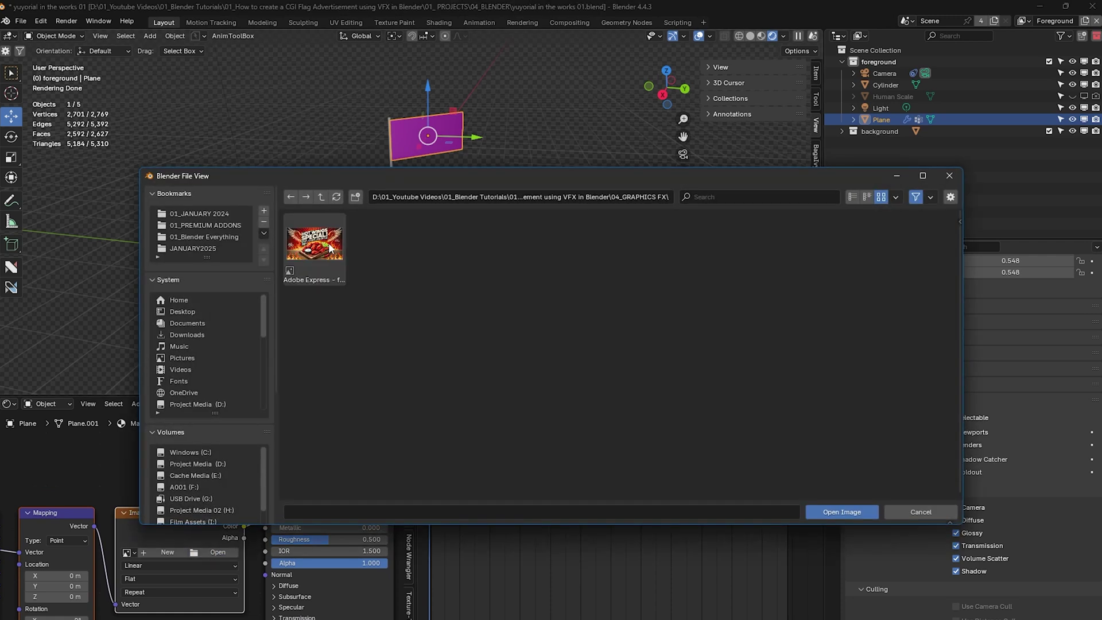
{"action": "double_click", "coordinate": [328, 253]}
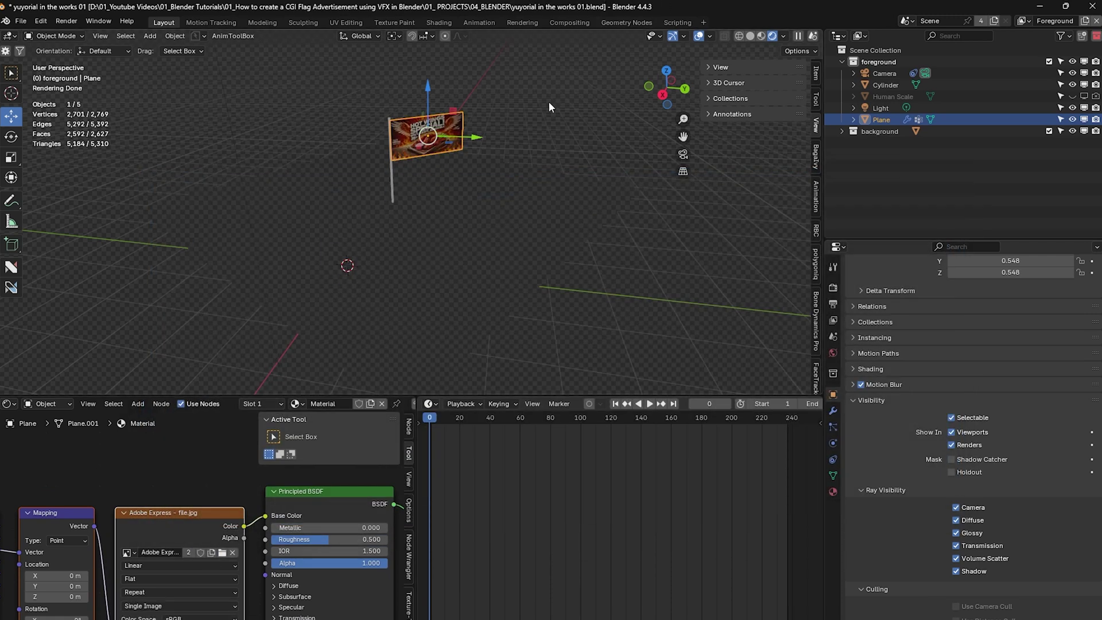
{"action": "scroll", "coordinate": [436, 201], "scroll_direction": "up", "scroll_amount": 5}
{"action": "middle_click_drag", "start_coordinate": [428, 231], "coordinate": [396, 178]}
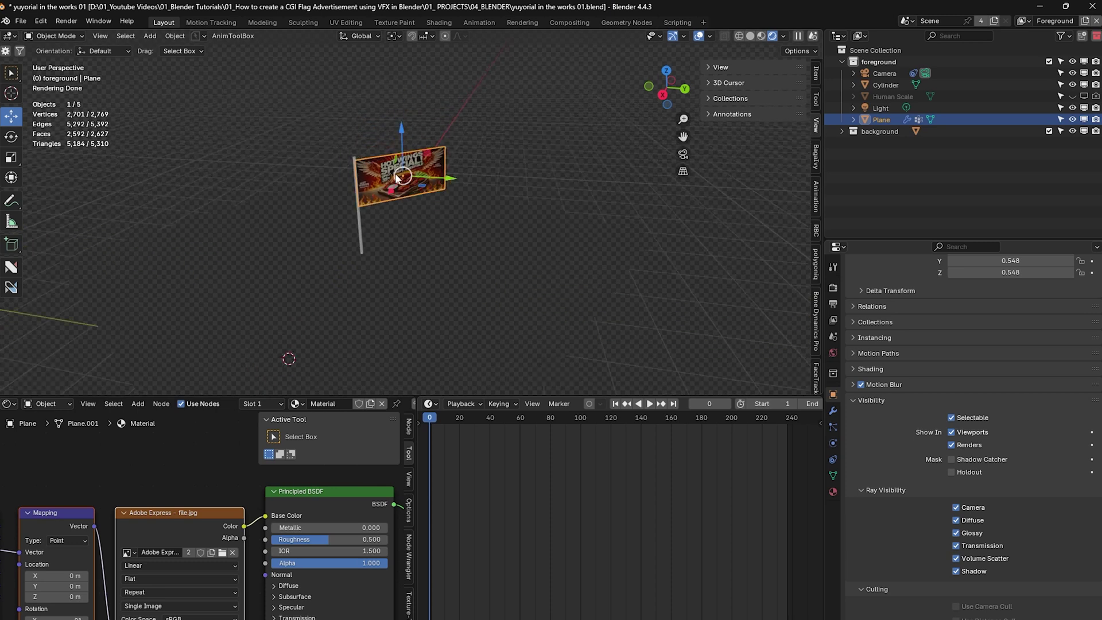
{"action": "left_click", "coordinate": [346, 21]}
{"action": "middle_click_drag", "start_coordinate": [643, 345], "coordinate": [677, 365]}
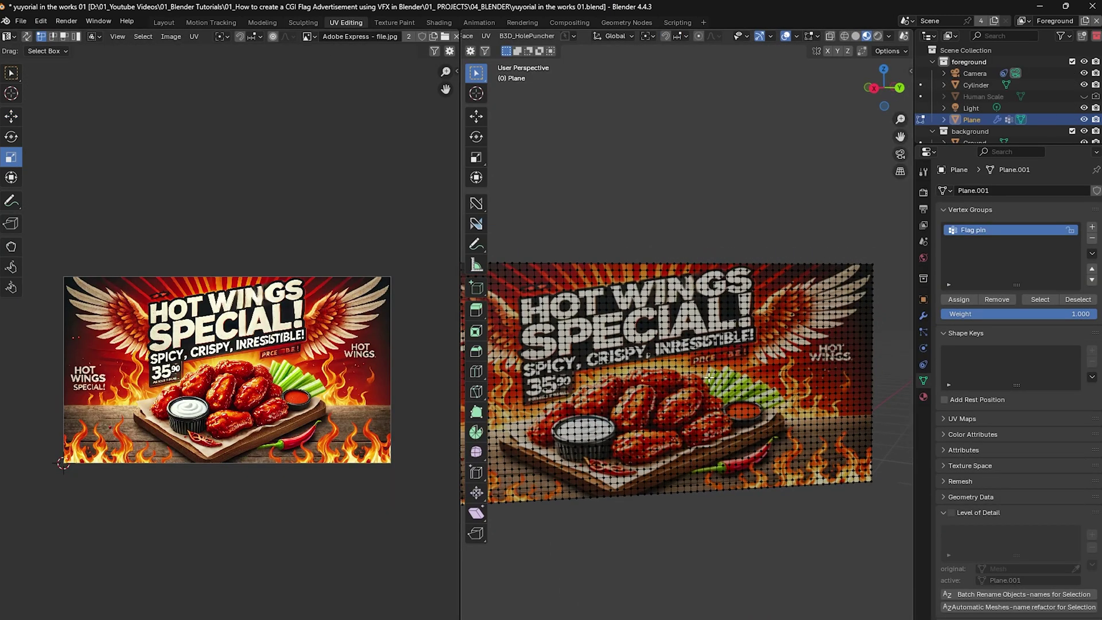
Step: Unwrap the whole flag with Conformal unwrapping and rotate the UV island 90 degrees
{"action": "key", "text": "a"}
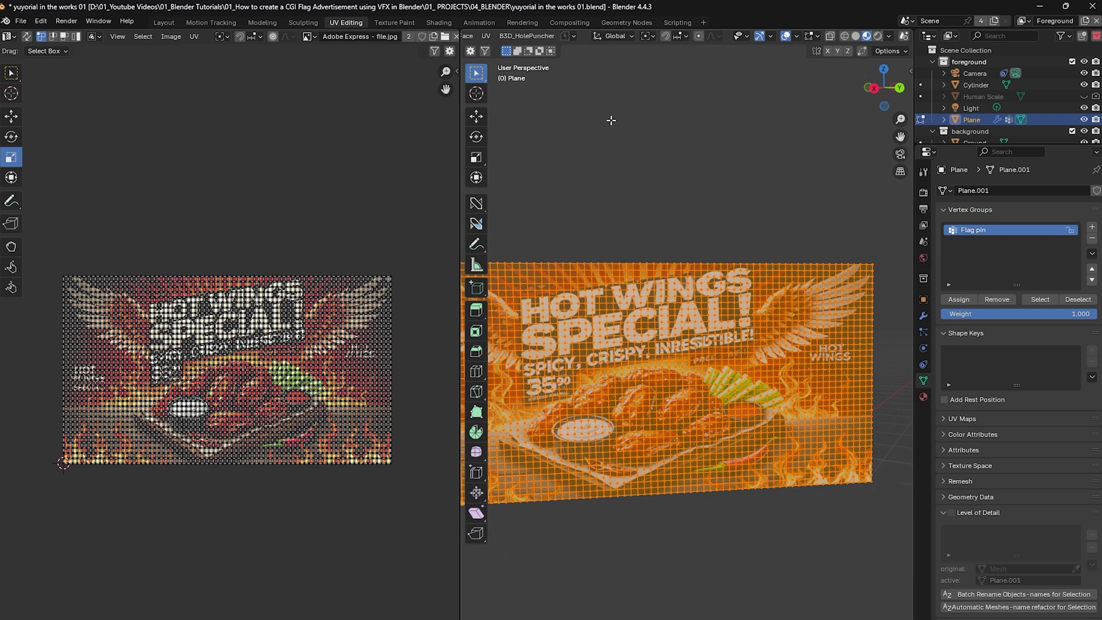
{"action": "scroll", "coordinate": [660, 36], "scroll_direction": "up", "scroll_amount": 3}
{"action": "left_click", "coordinate": [719, 35]}
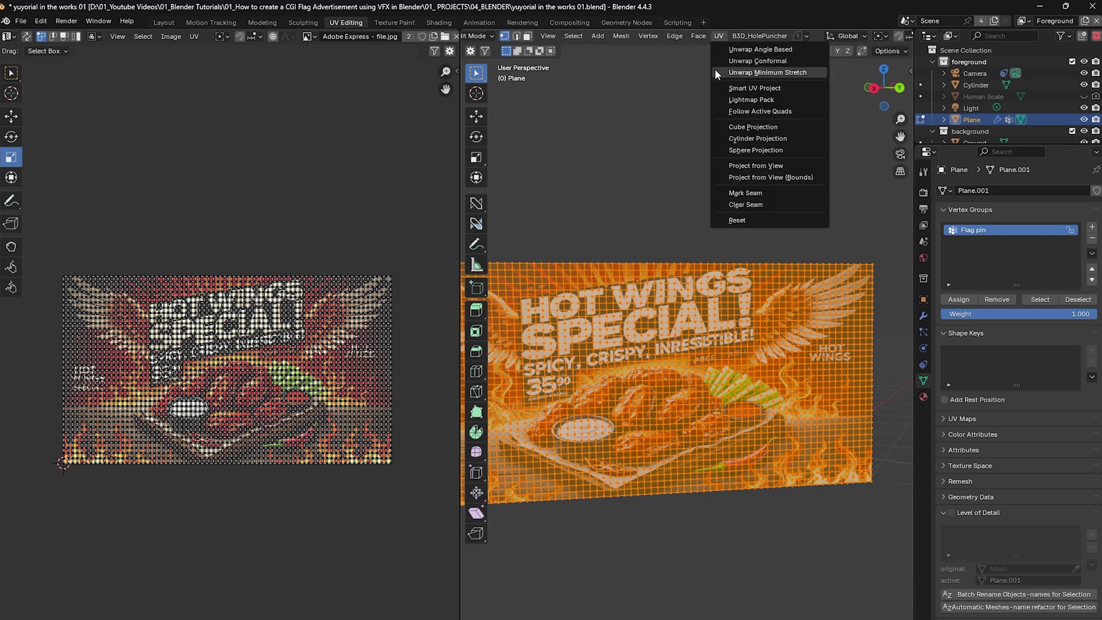
{"action": "left_click", "coordinate": [748, 64]}
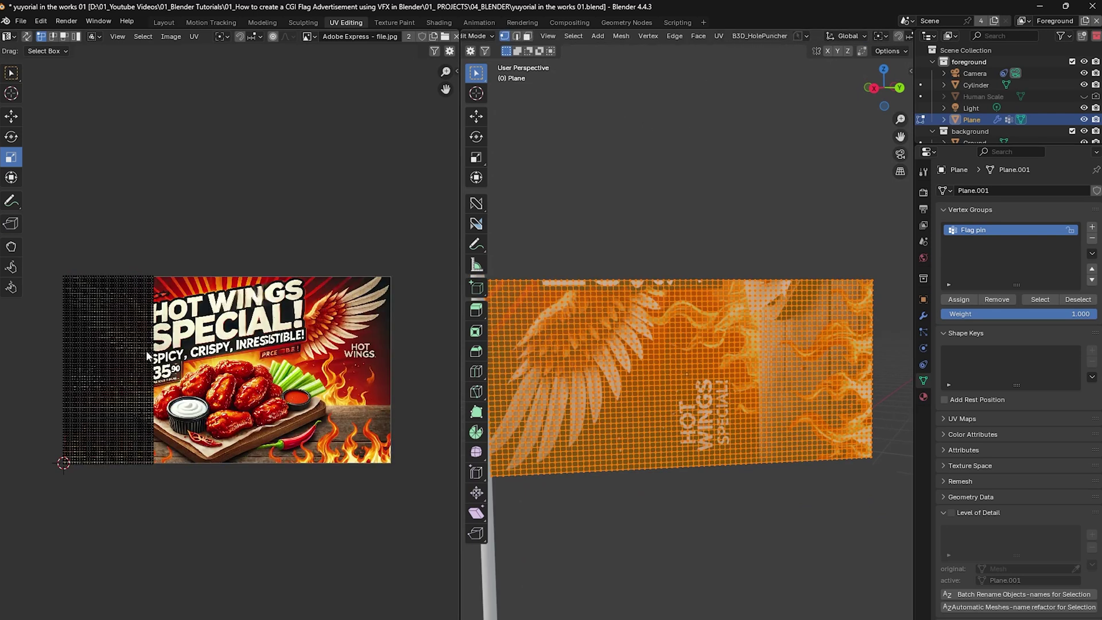
{"action": "key", "text": "a"}
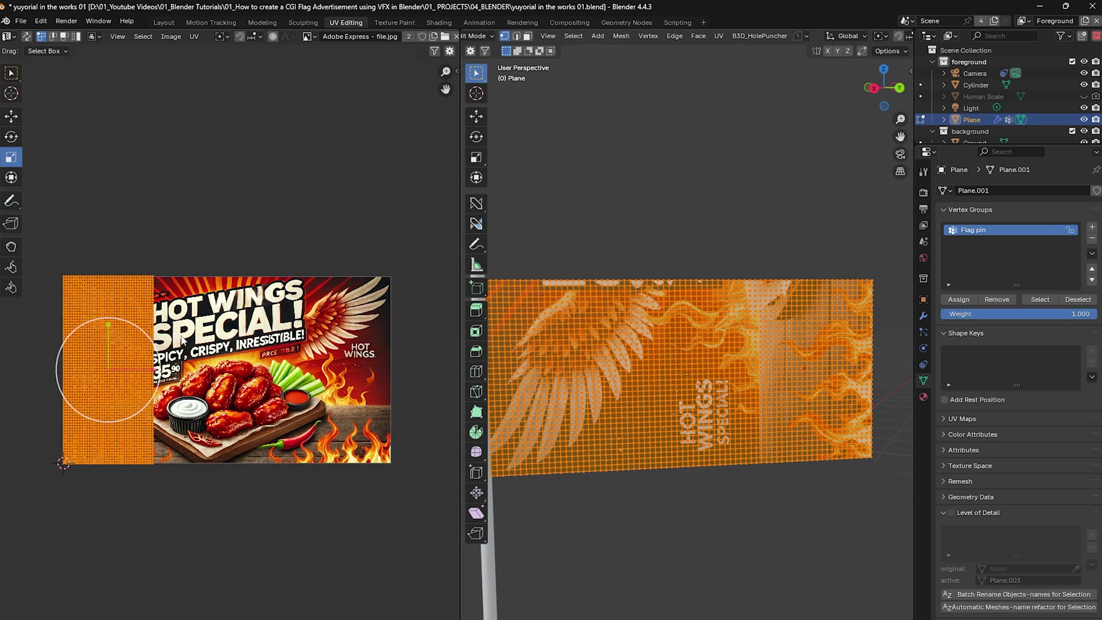
{"action": "key", "text": "r"}
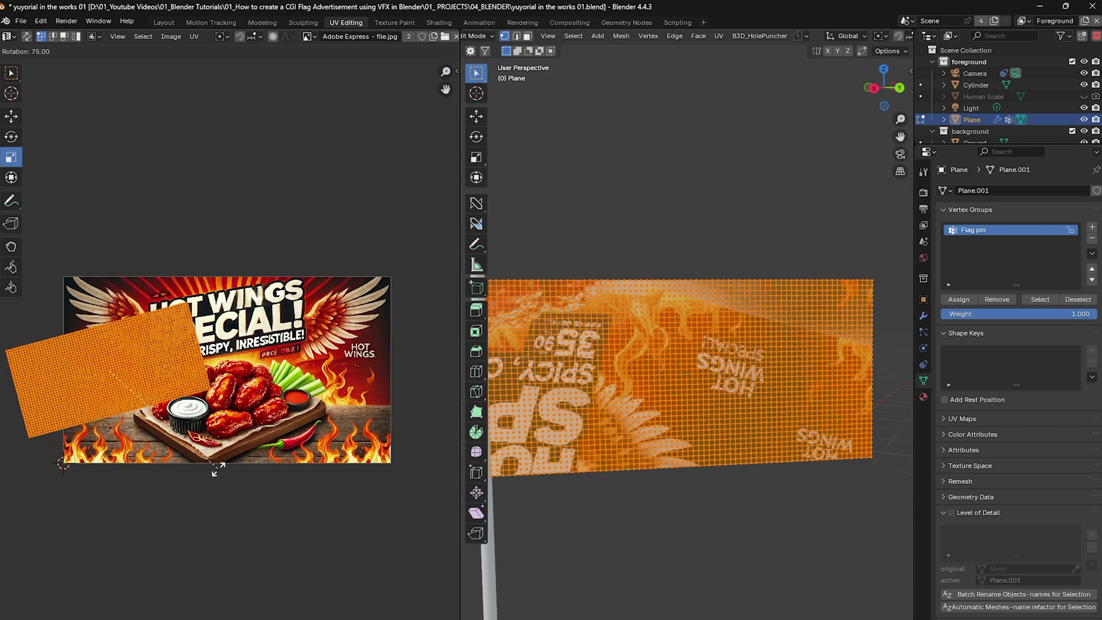
{"action": "left_click", "coordinate": [191, 495]}
Step: Move and enlarge the UV island, stretching it vertically to fill the Hot Wings Special image
{"action": "key", "text": "g"}
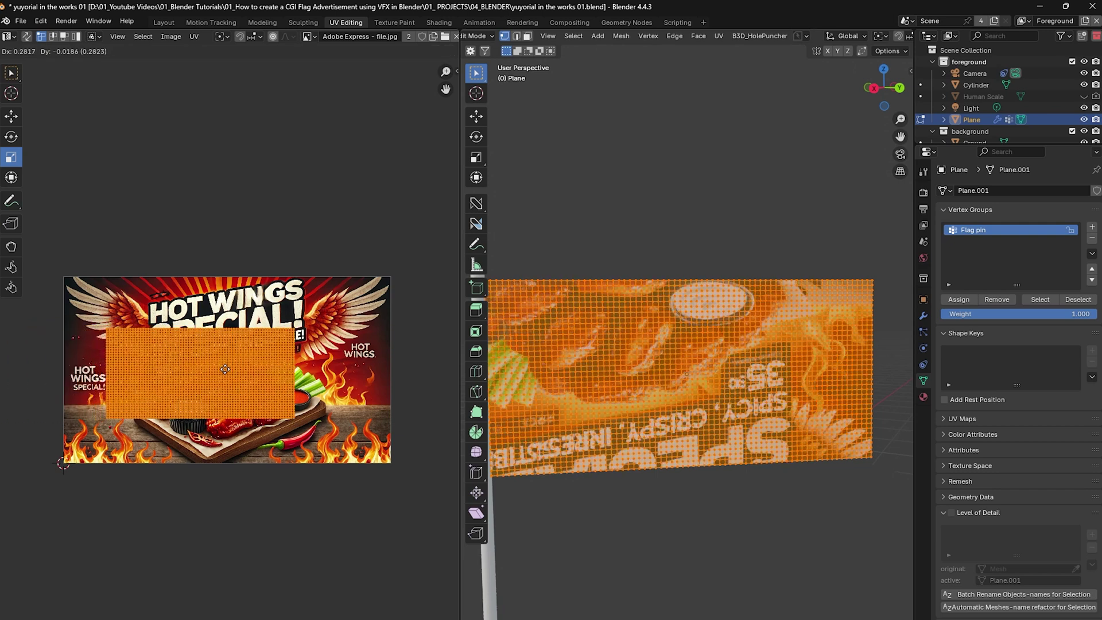
{"action": "left_click", "coordinate": [232, 361]}
{"action": "key", "text": "s"}
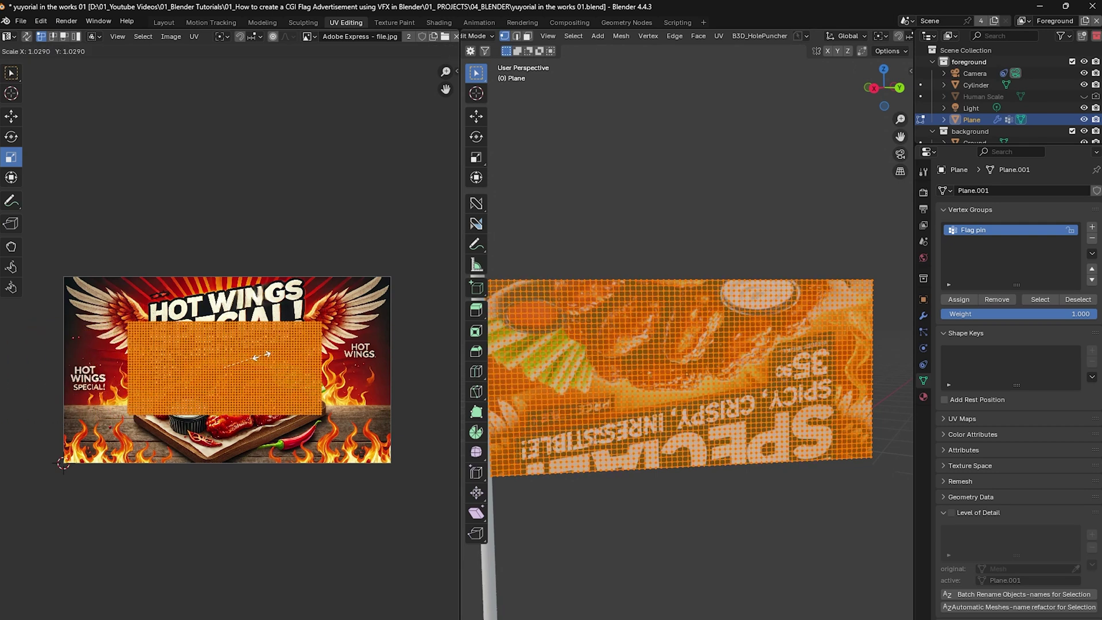
{"action": "left_click", "coordinate": [225, 304]}
{"action": "key", "text": "s"}
{"action": "key", "text": "y"}
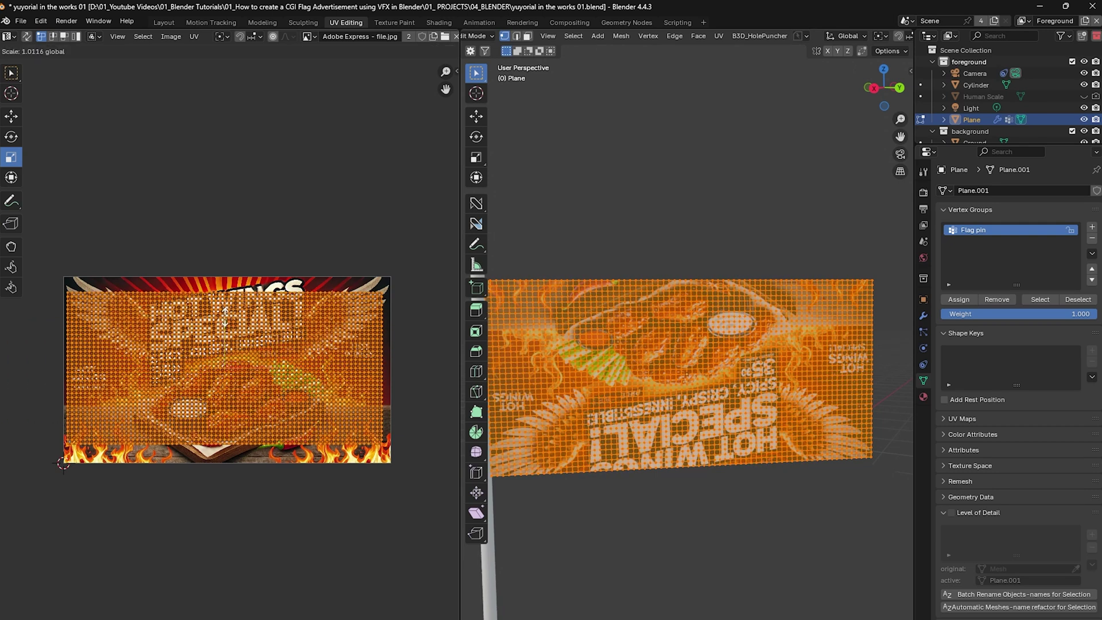
{"action": "left_click", "coordinate": [218, 346]}
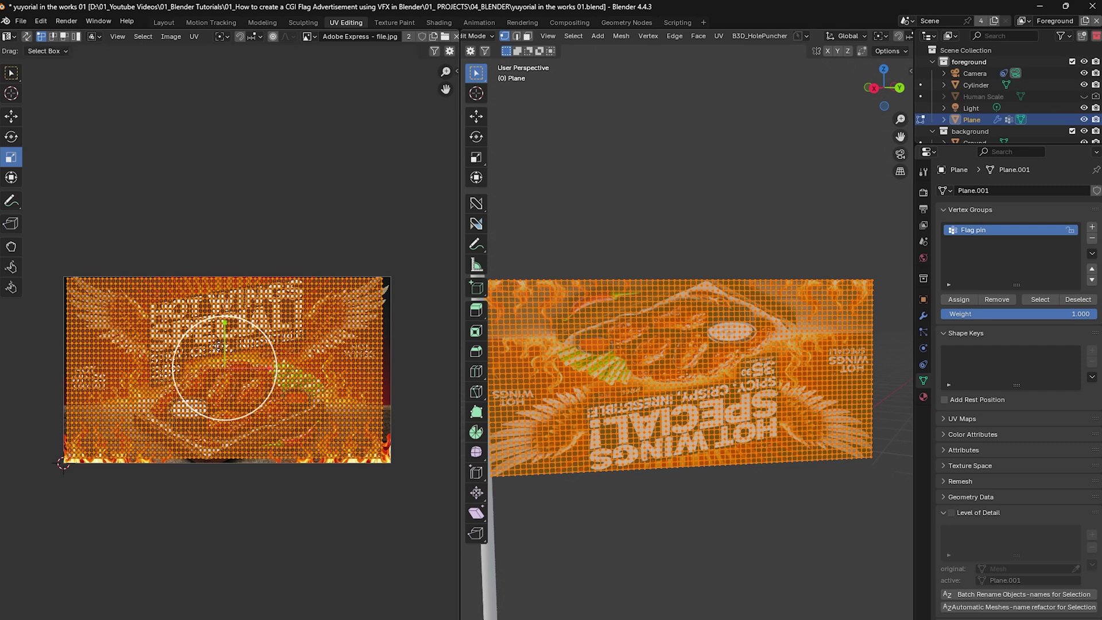
Step: Rotate the UV island 180 degrees so the text reads upright, then return to Layout
{"action": "key", "text": "g"}
{"action": "left_click", "coordinate": [207, 373]}
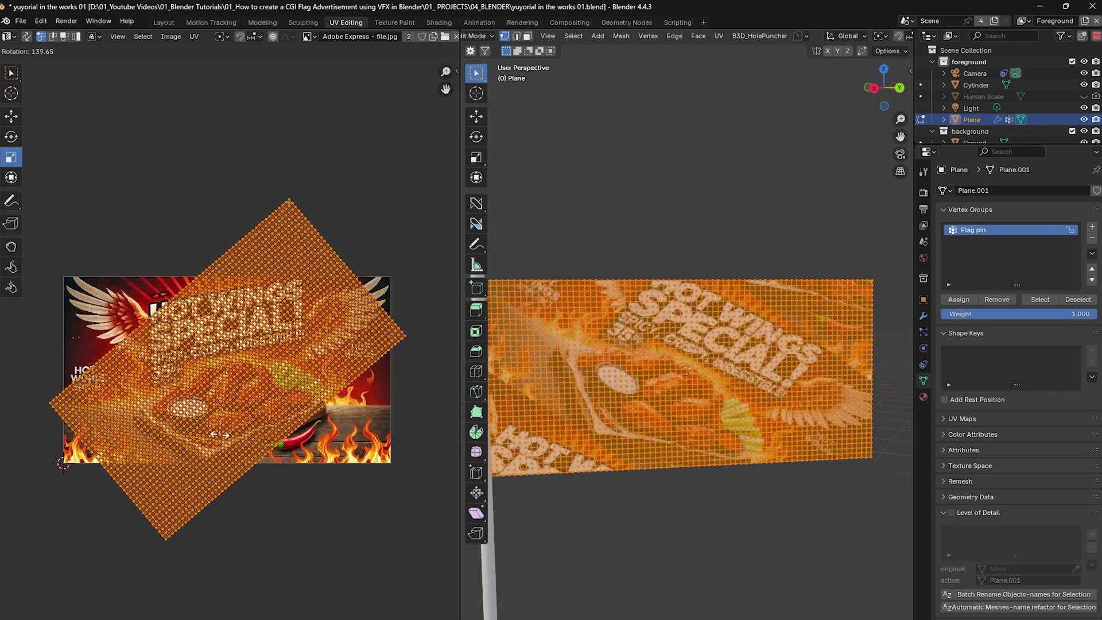
{"action": "left_click", "coordinate": [174, 411]}
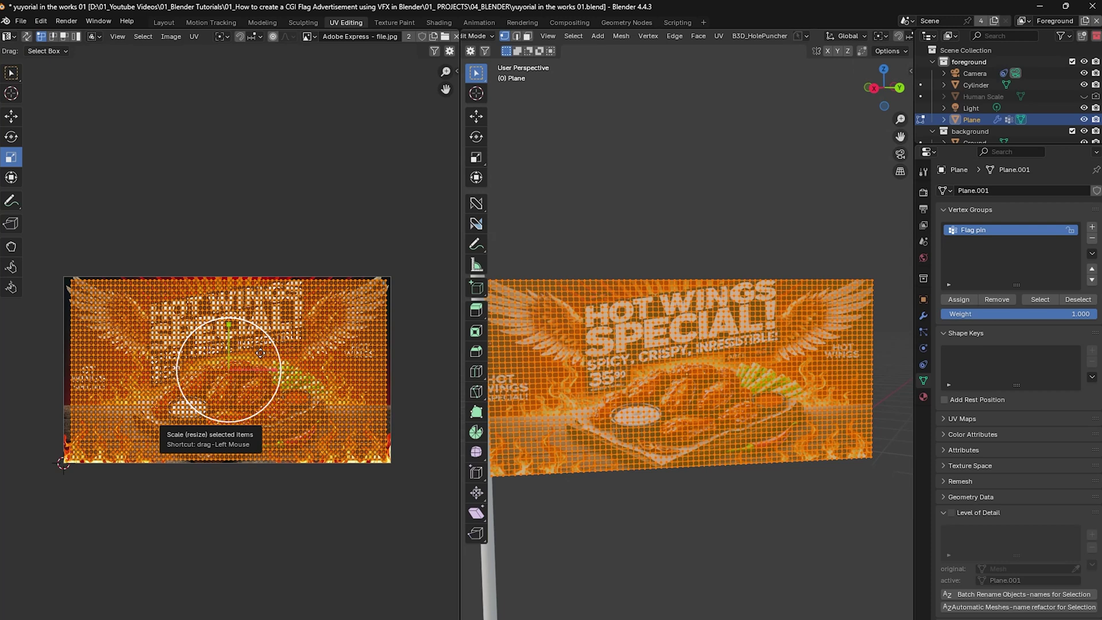
{"action": "key", "text": "s"}
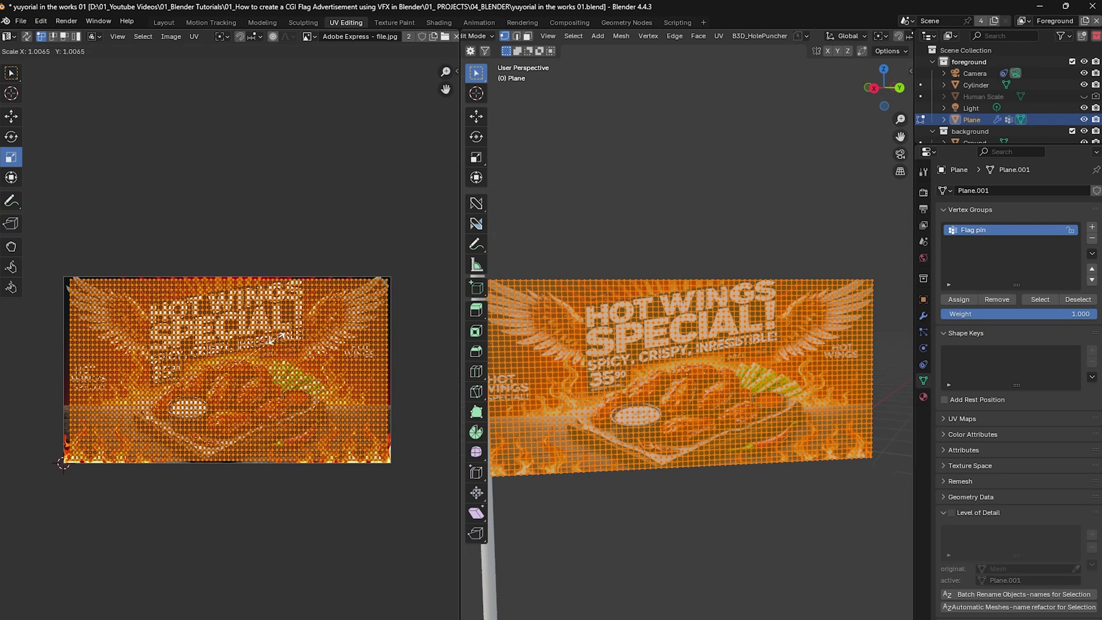
{"action": "key", "text": "Escape"}
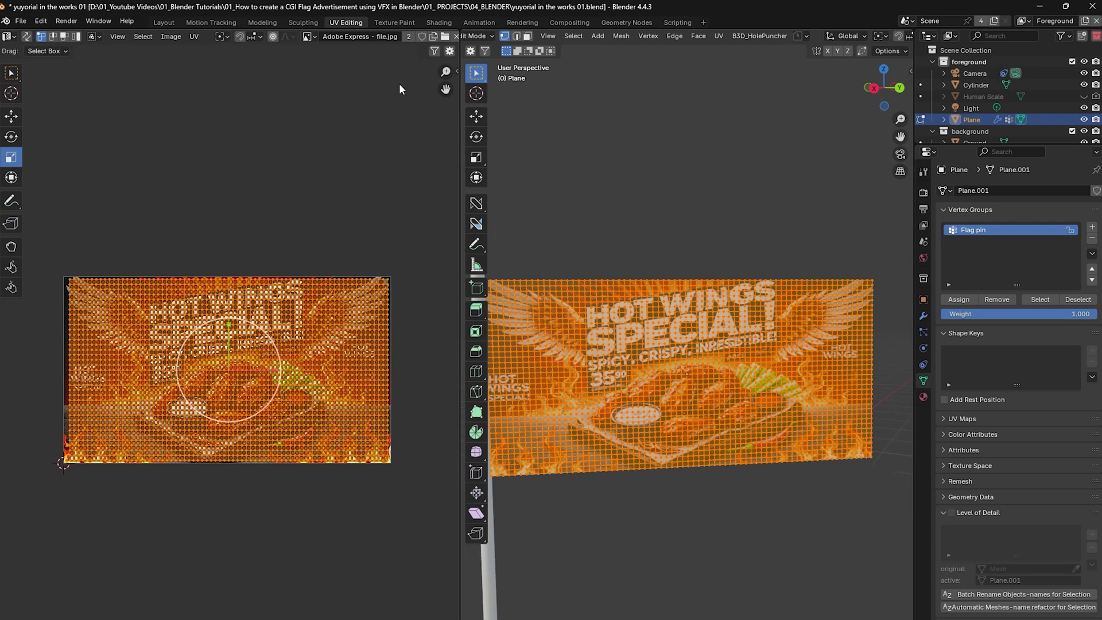
{"action": "left_click", "coordinate": [163, 22]}
Step: Set the Image Texture extension from Repeat to Clip and play the flag animation in camera view
{"action": "left_click", "coordinate": [161, 592]}
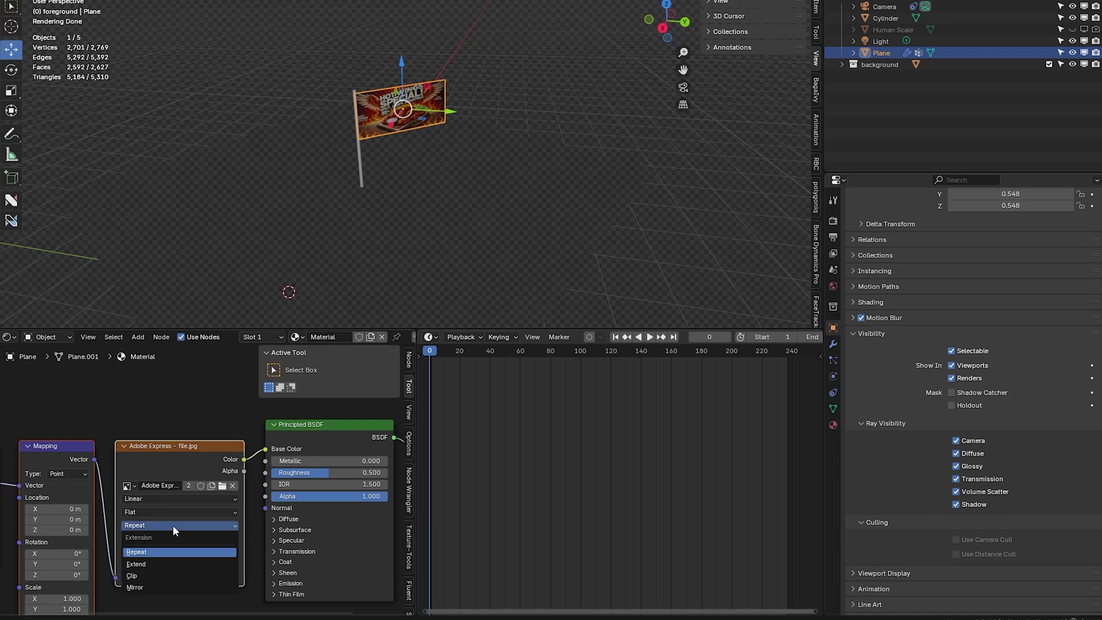
{"action": "left_click", "coordinate": [153, 569]}
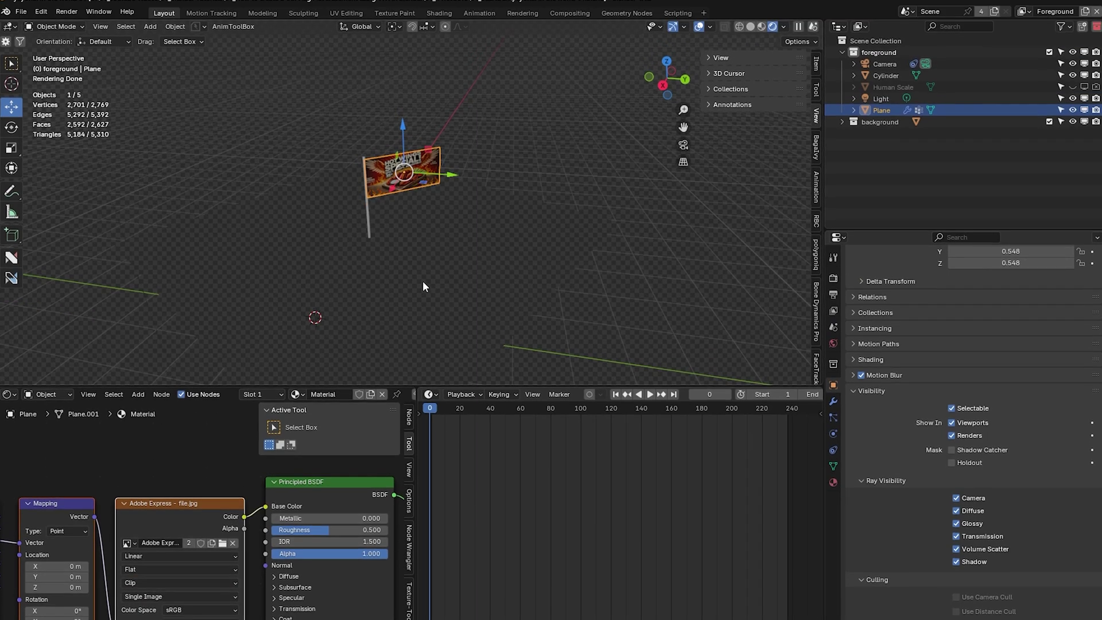
{"action": "key", "text": "space"}
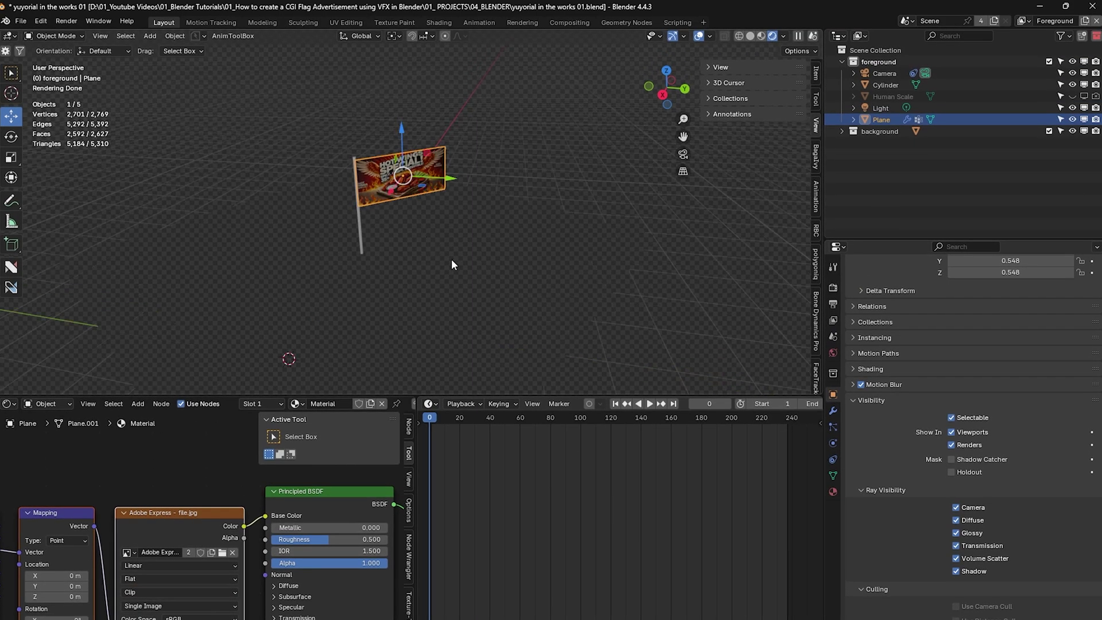
{"action": "key", "text": "KP_0"}
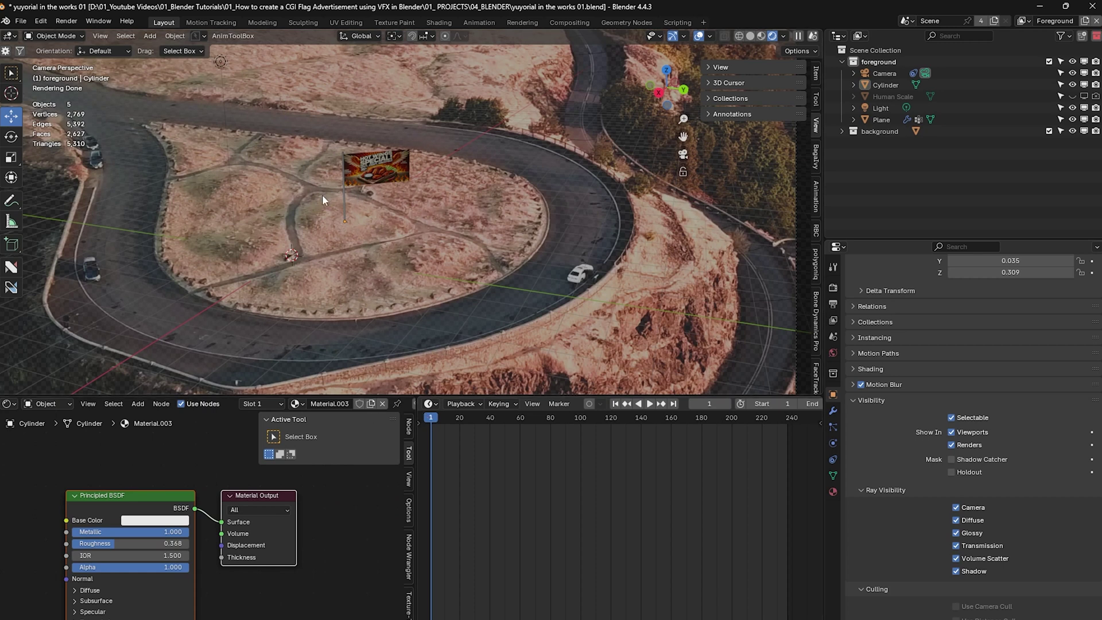
{"action": "left_click", "coordinate": [10, 403]}
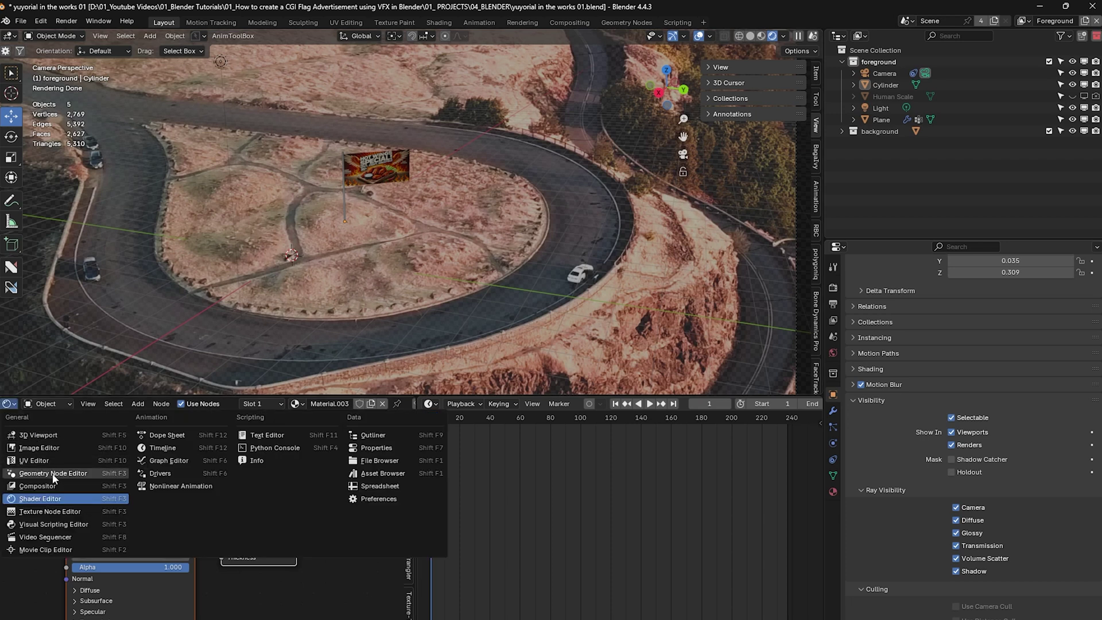
Step: In the Asset Browser, browse Poly Haven to HDRIs > Outdoor > Skies > Sunrise-sunset
{"action": "left_click", "coordinate": [377, 474]}
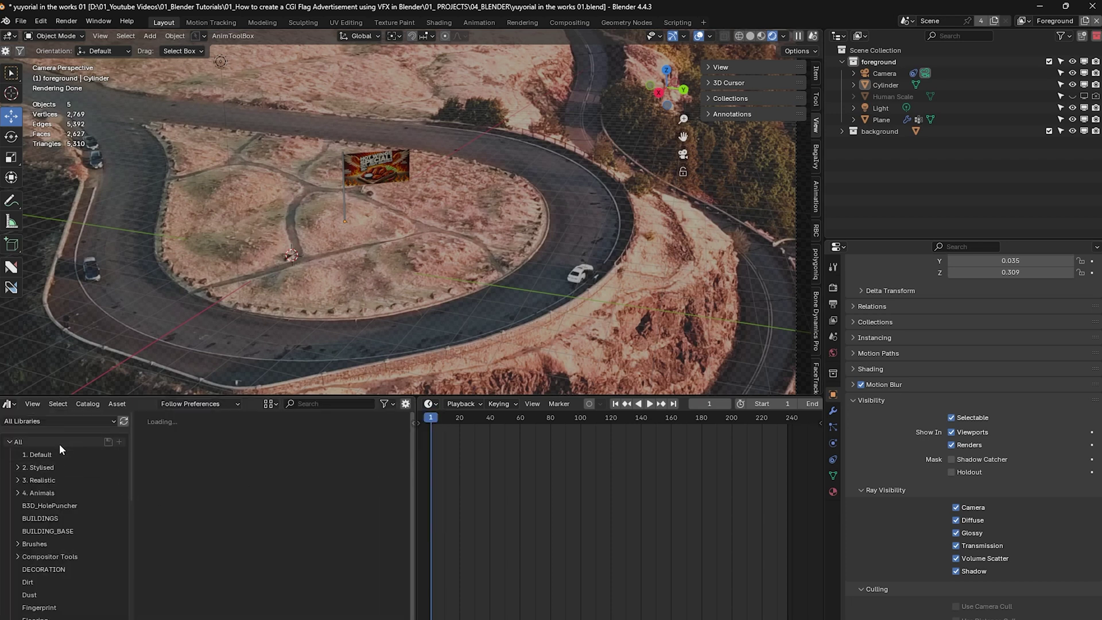
{"action": "scroll", "coordinate": [67, 481], "scroll_direction": "down", "scroll_amount": 2}
{"action": "scroll", "coordinate": [59, 438], "scroll_direction": "up", "scroll_amount": 2}
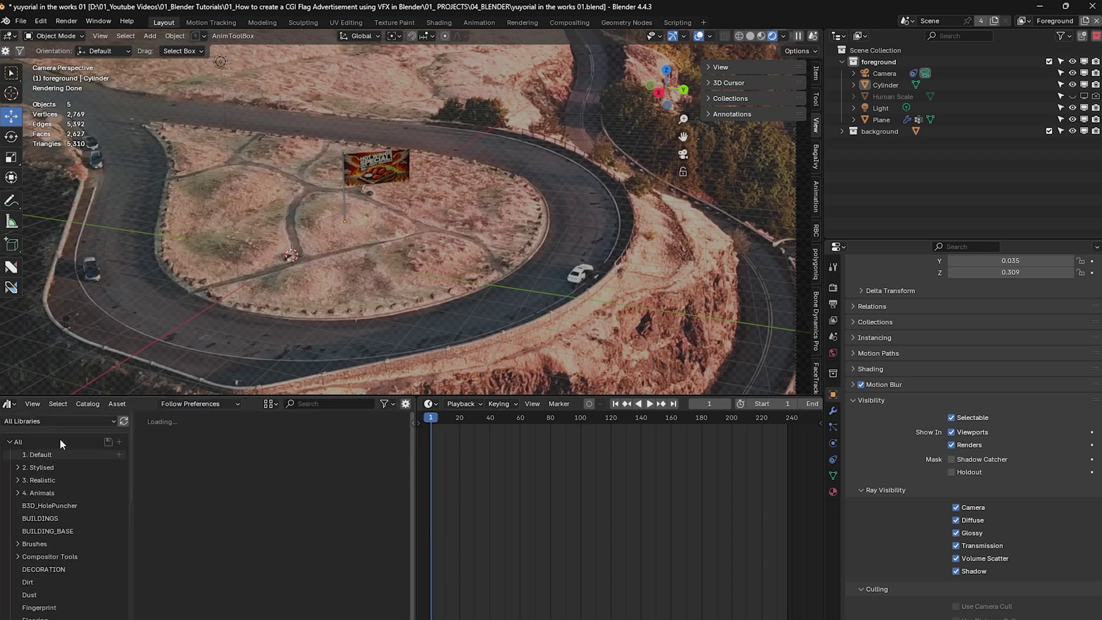
{"action": "left_click", "coordinate": [76, 420]}
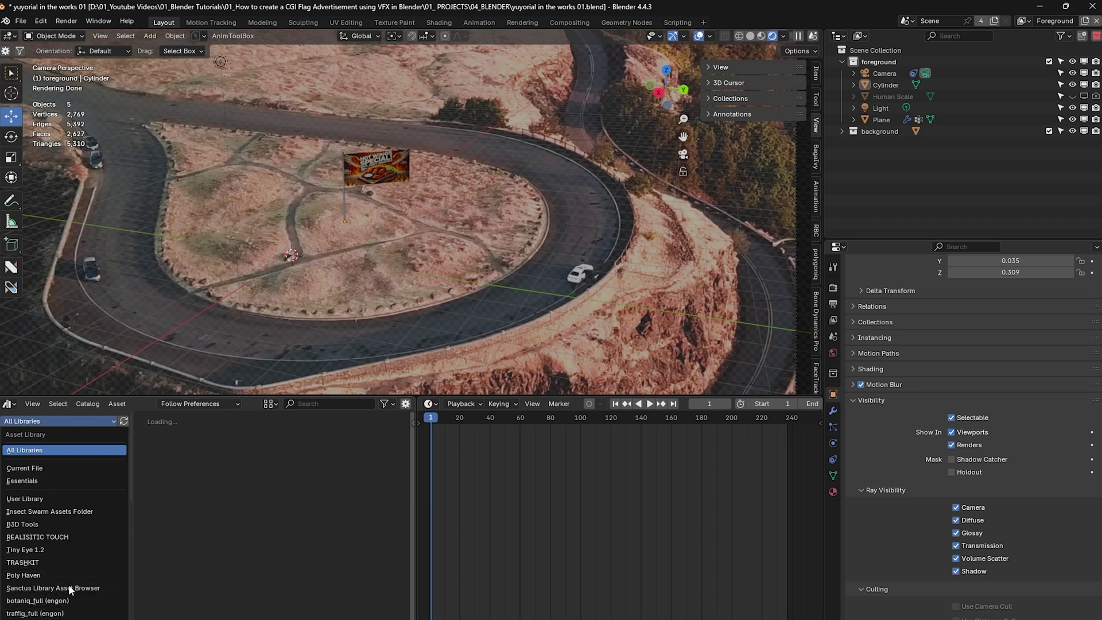
{"action": "left_click", "coordinate": [70, 573]}
{"action": "left_click", "coordinate": [18, 454]}
{"action": "left_click", "coordinate": [26, 479]}
{"action": "left_click", "coordinate": [34, 505]}
{"action": "left_click", "coordinate": [67, 556]}
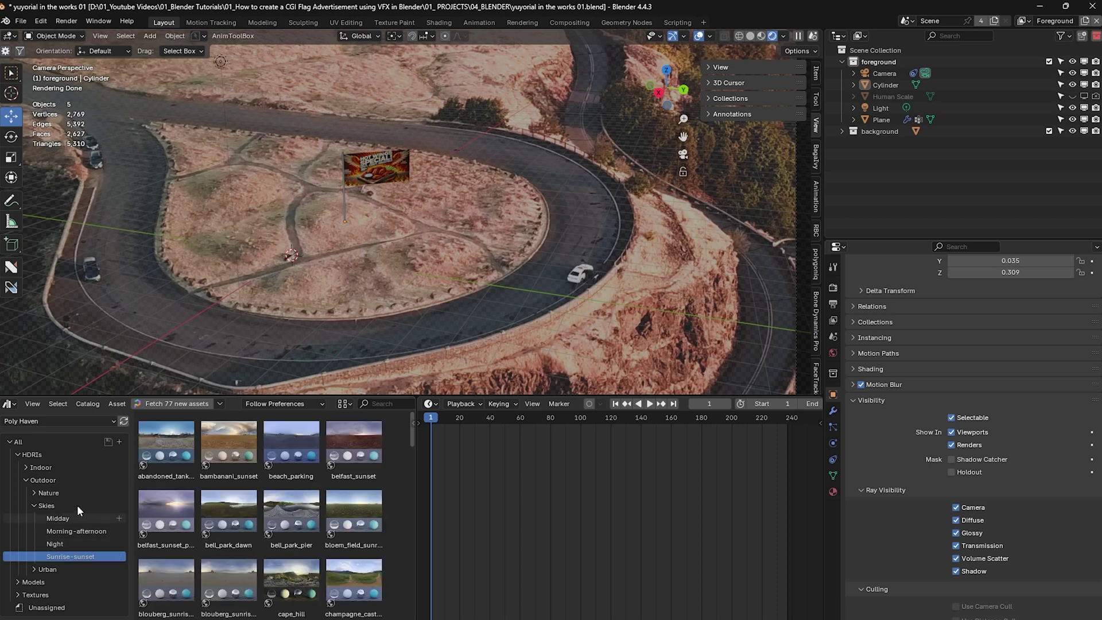
Step: Apply the bambanani_sunset HDRI as the world at −0.510 EV, then view the Compositing nodes
{"action": "left_click_drag", "start_coordinate": [226, 439], "coordinate": [452, 237]}
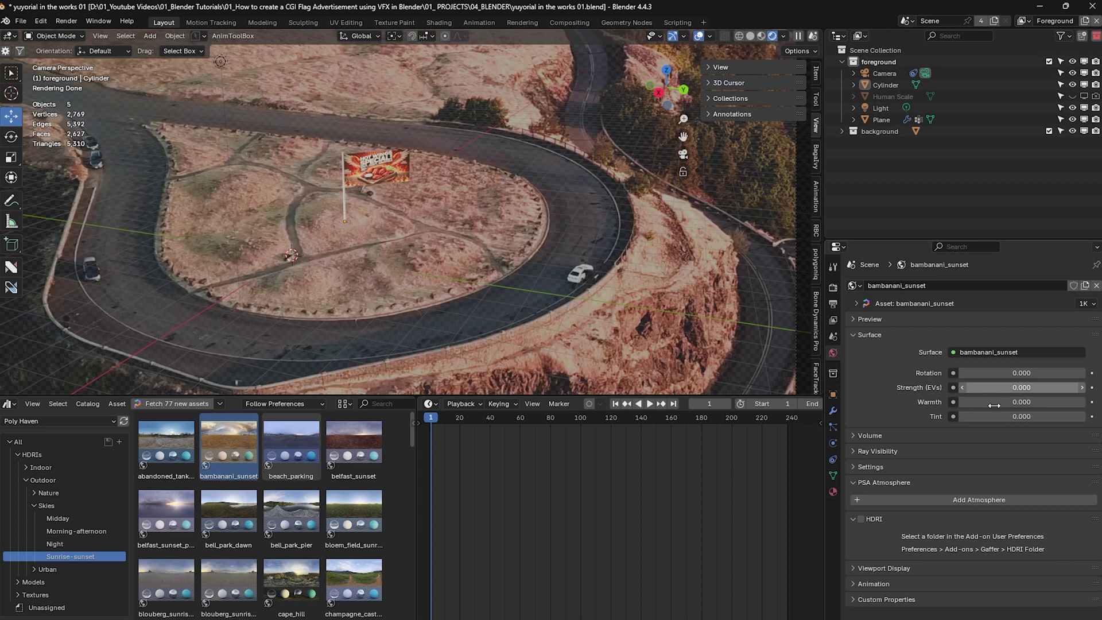
{"action": "left_click_drag", "start_coordinate": [1019, 388], "coordinate": [1002, 388]}
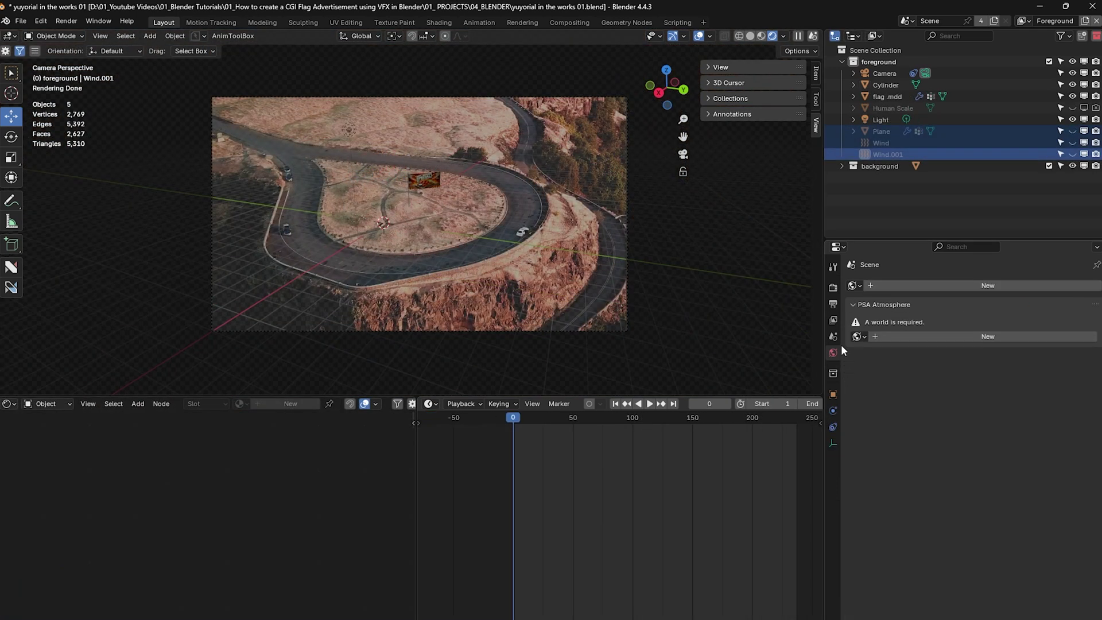
{"action": "left_click", "coordinate": [920, 285]}
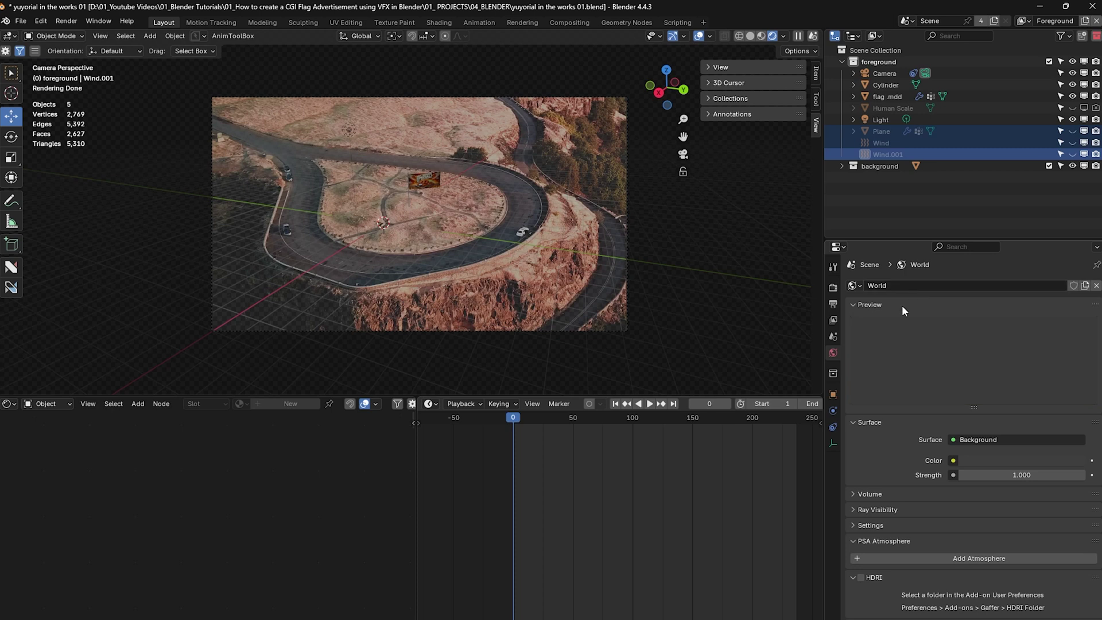
{"action": "left_click", "coordinate": [954, 460]}
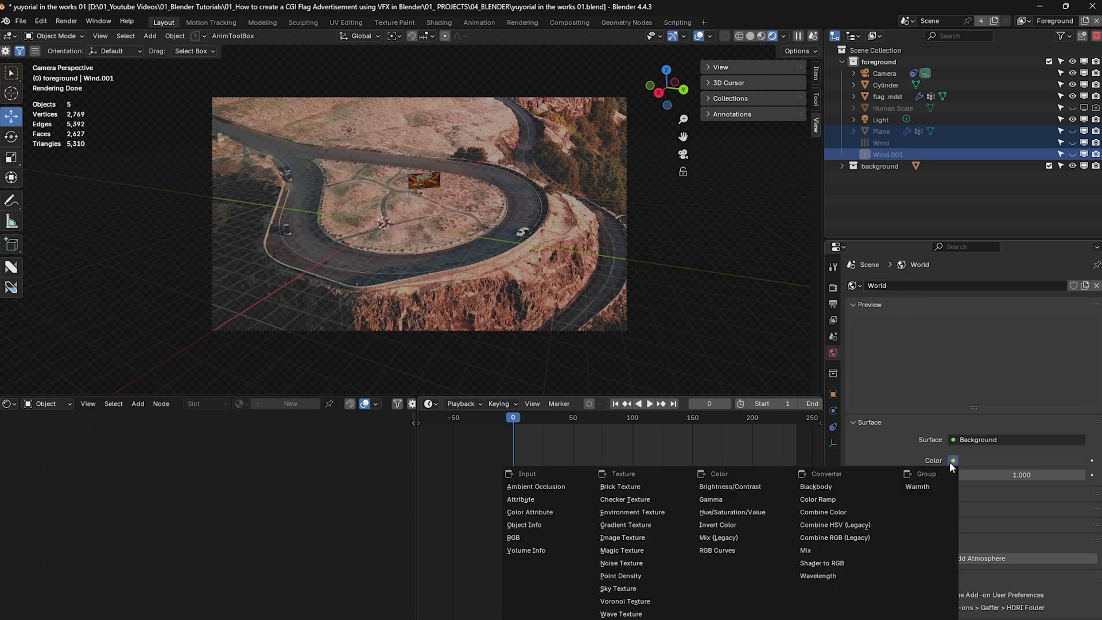
{"action": "left_click", "coordinate": [656, 510]}
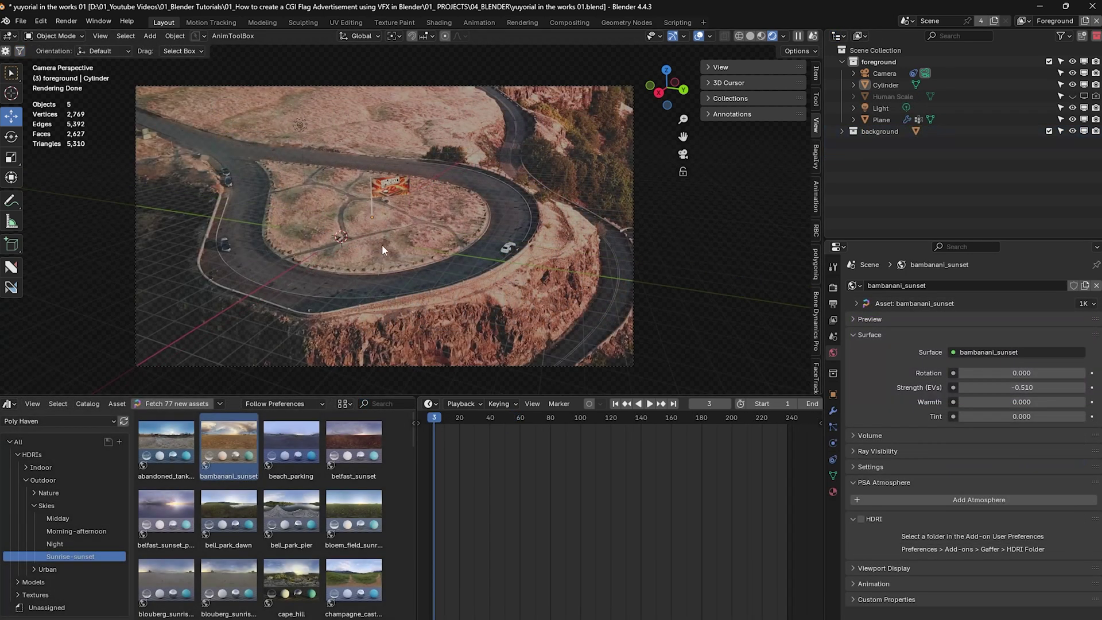
{"action": "left_click", "coordinate": [568, 22]}
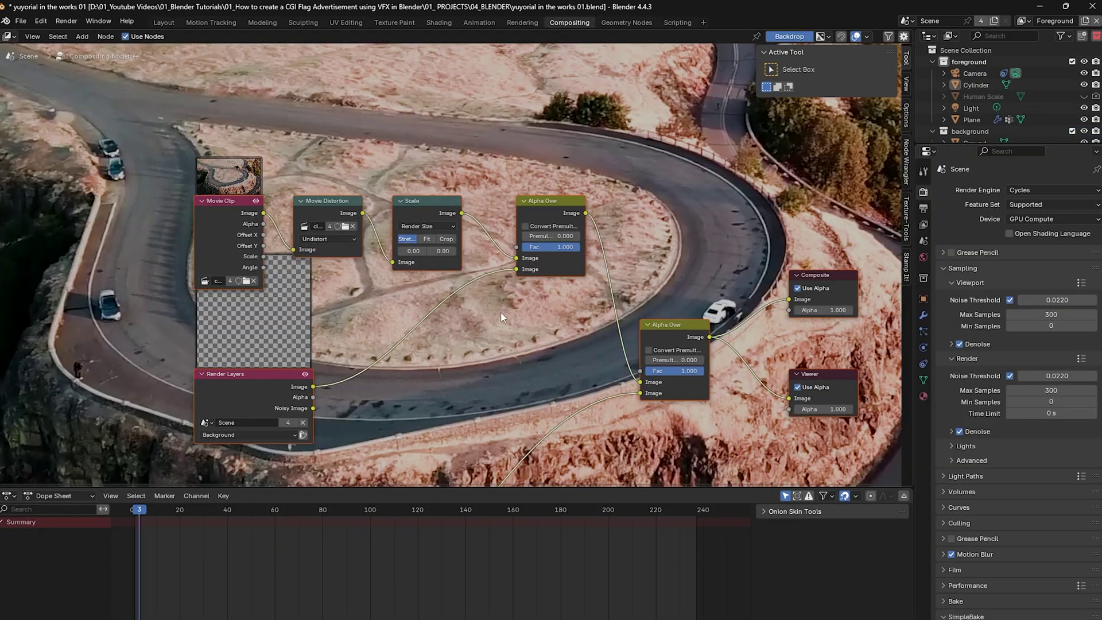
{"action": "scroll", "coordinate": [480, 311], "scroll_direction": "down", "scroll_amount": 4}
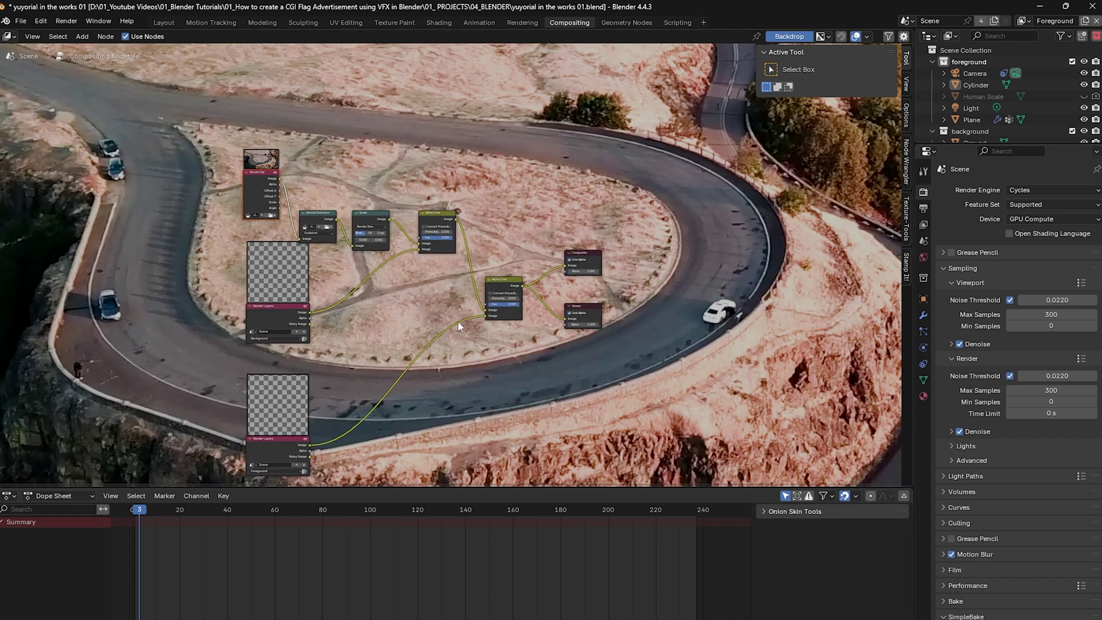